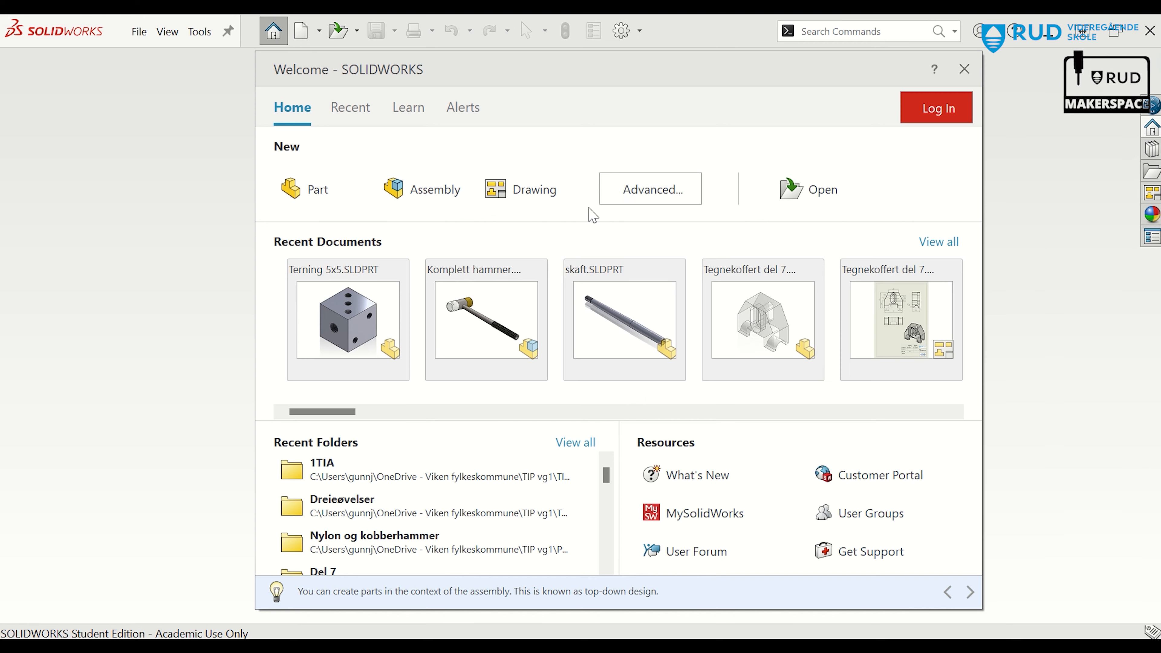
Create a new part and start saving it under a new name in the OneDrive folder TIF vg2
click(307, 187)
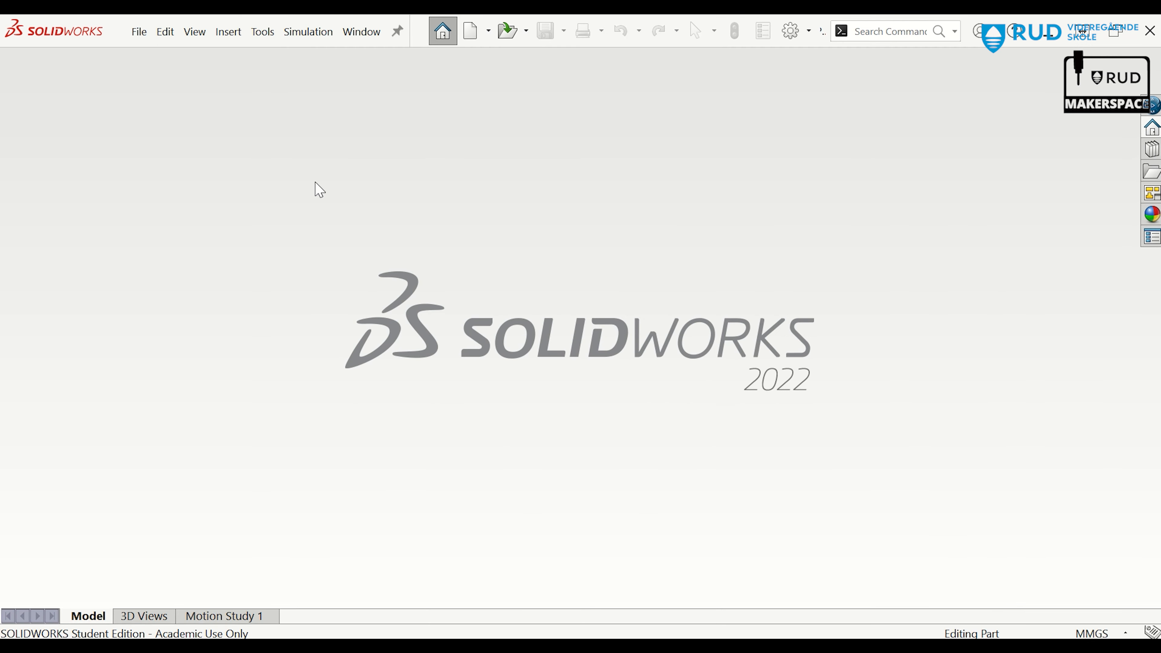
click(139, 33)
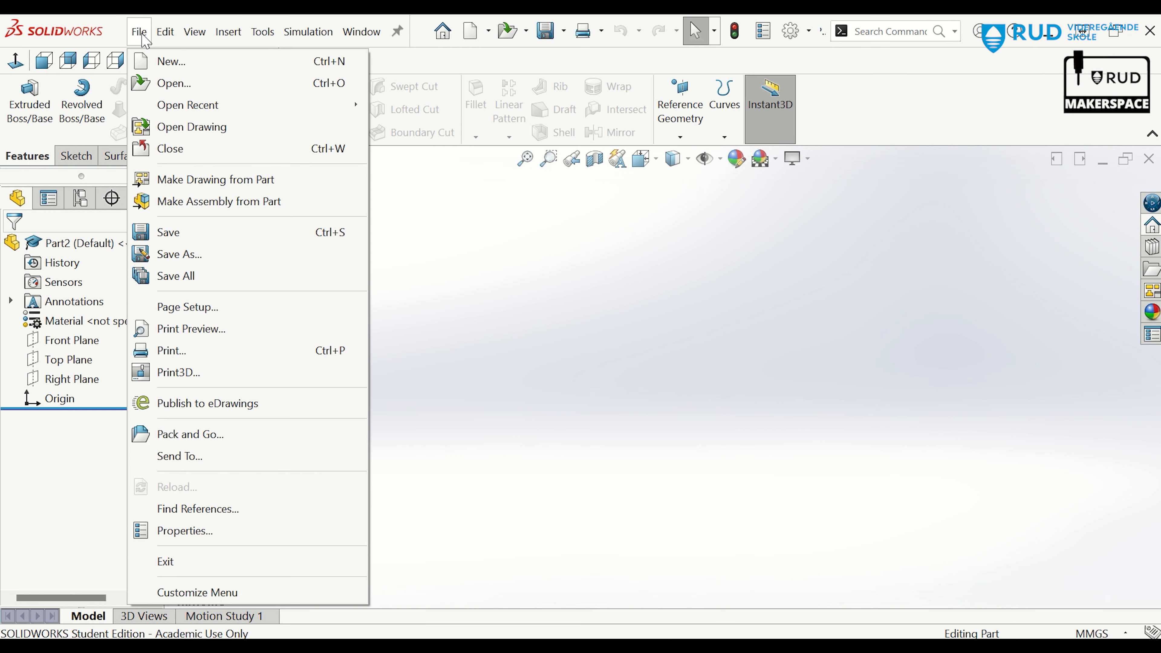
click(180, 254)
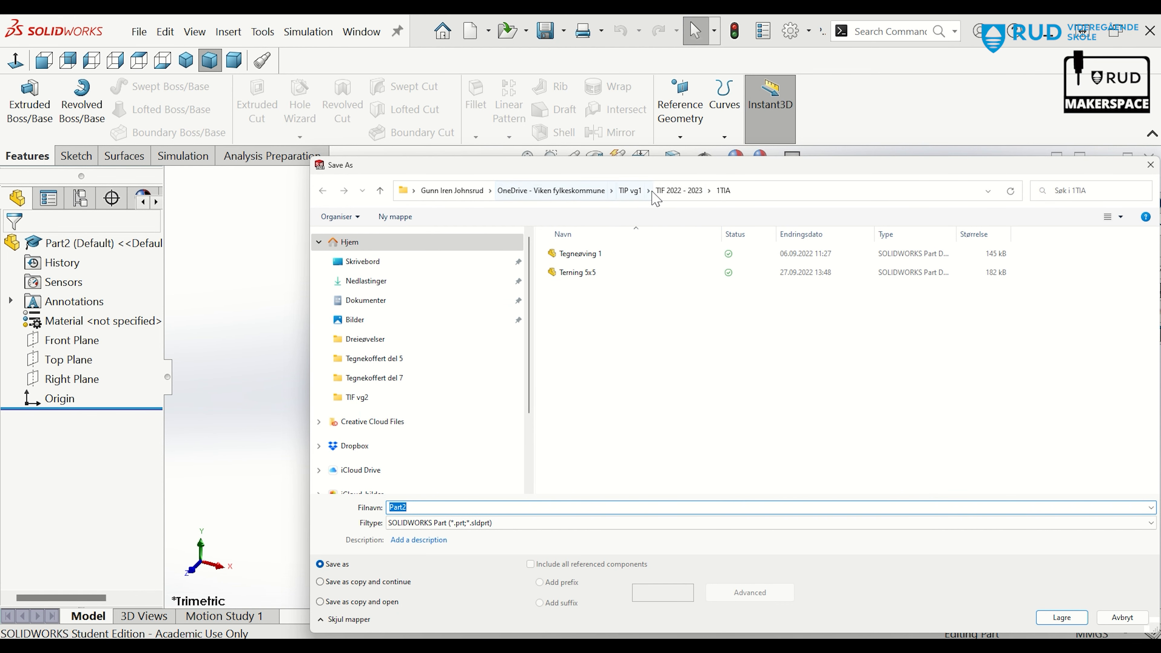
click(601, 194)
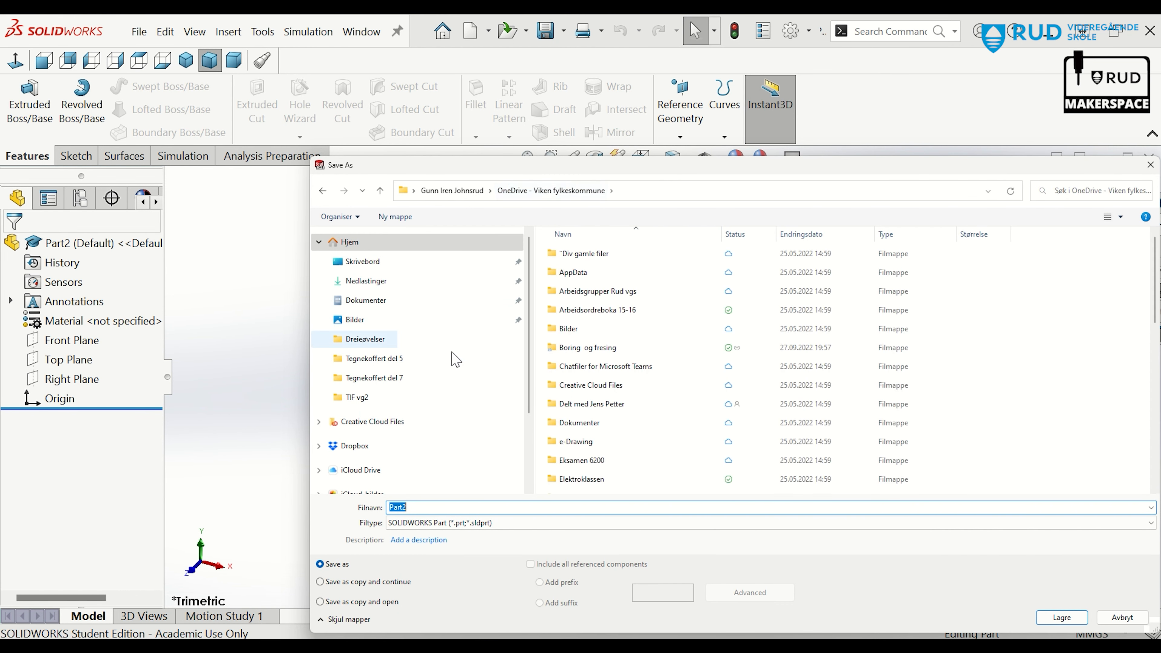
scroll(580, 398, down, 5)
scroll(579, 402, down, 2)
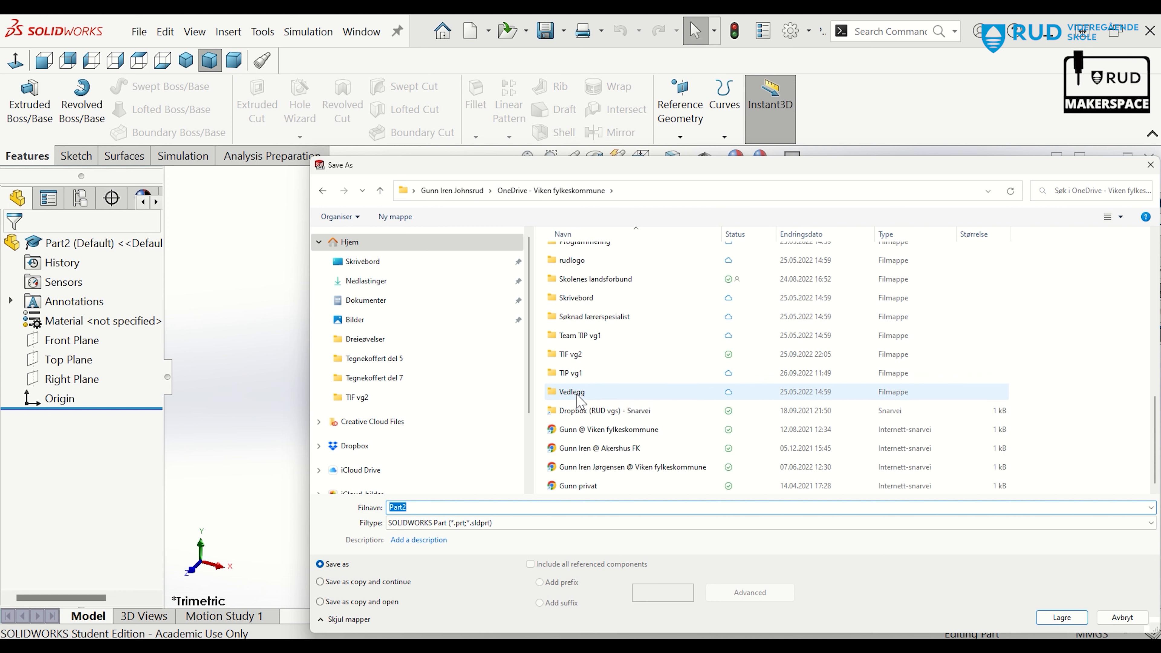
click(575, 357)
double_click(574, 355)
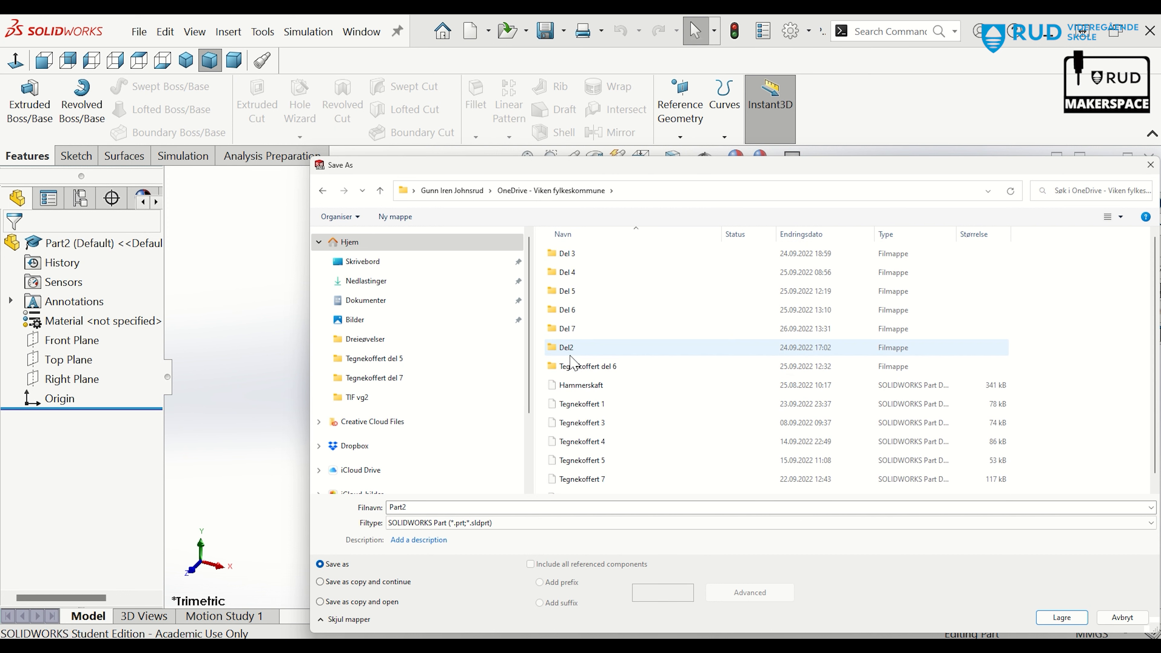
Create a subfolder named Del 8 and save the part in it as Tegnekoffert del 8
click(395, 217)
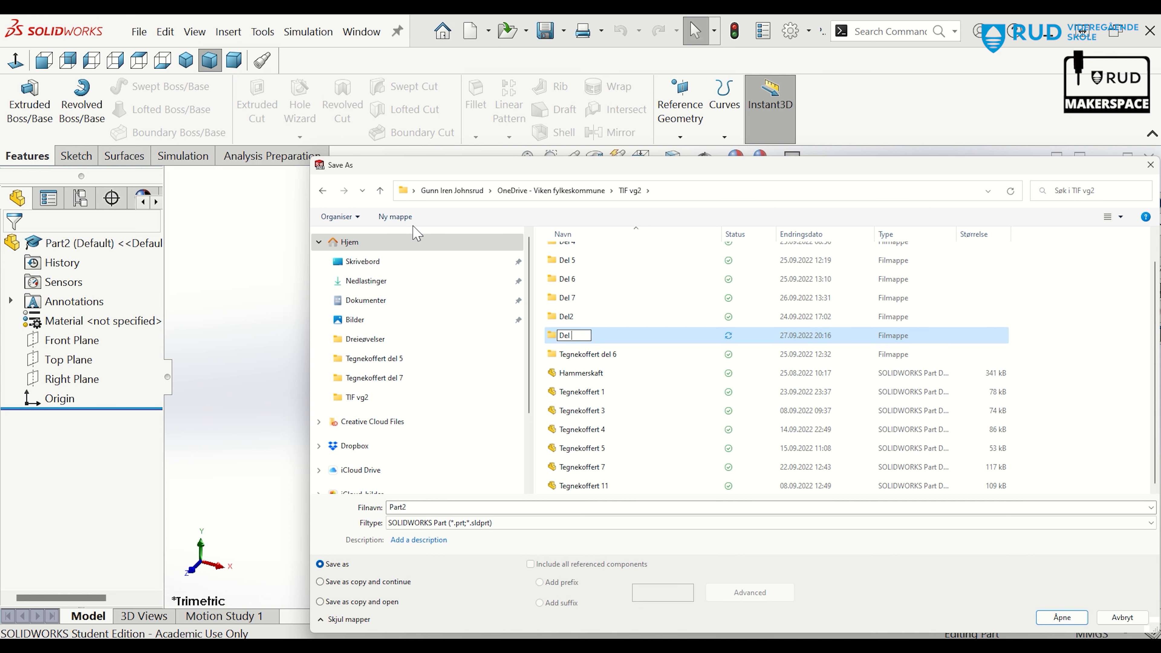
text(Del 8)
key(Return)
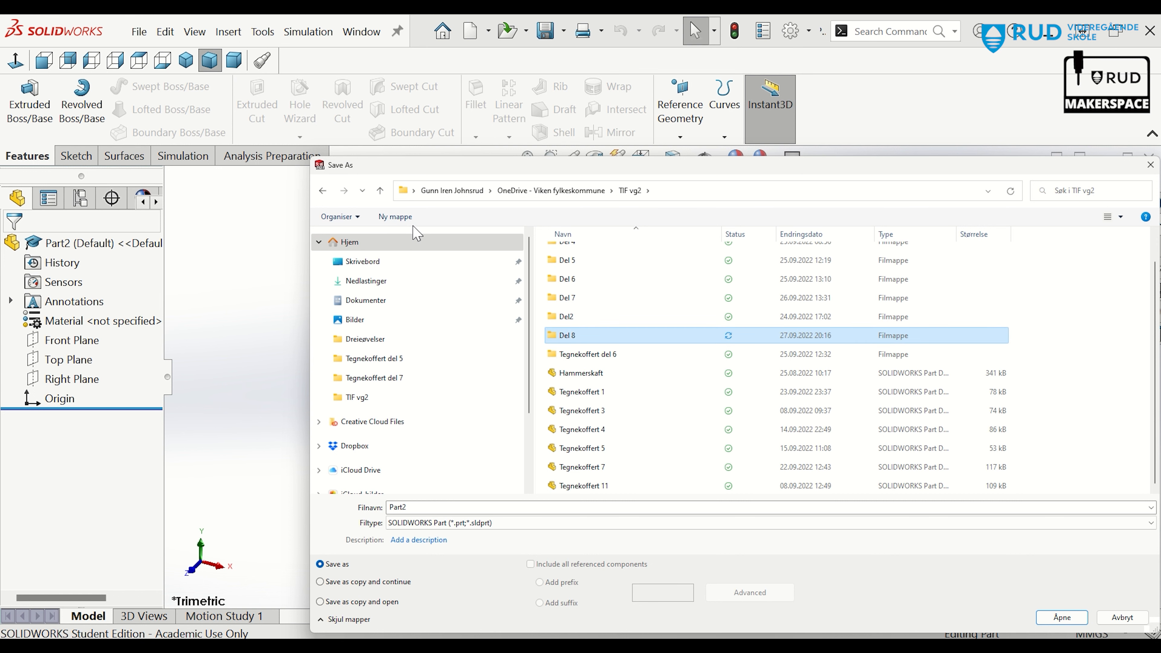
double_click(567, 335)
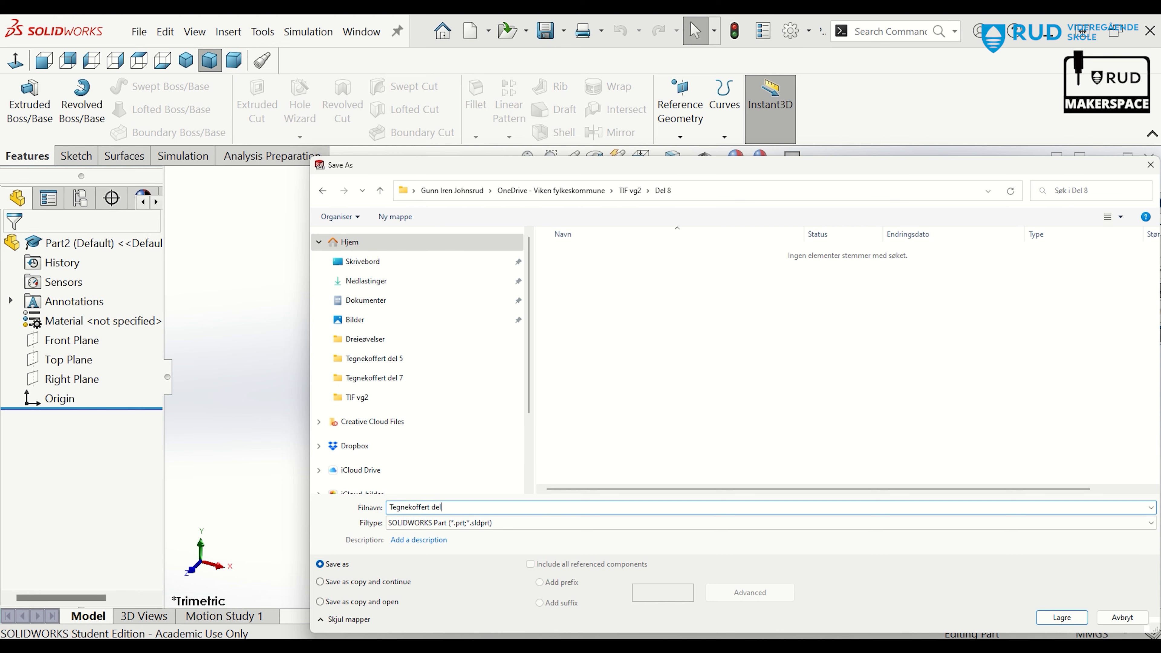
key(Return)
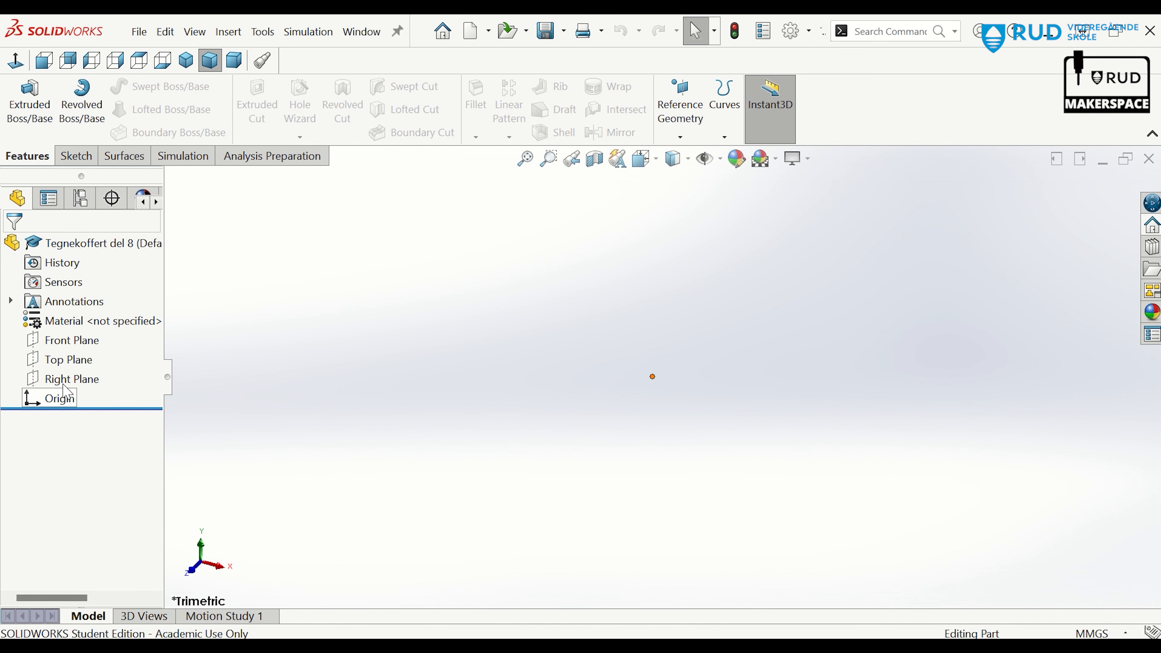
Sketch a corner rectangle about 61 mm wide on the Front Plane, starting at the origin and extending up and to the right
click(73, 340)
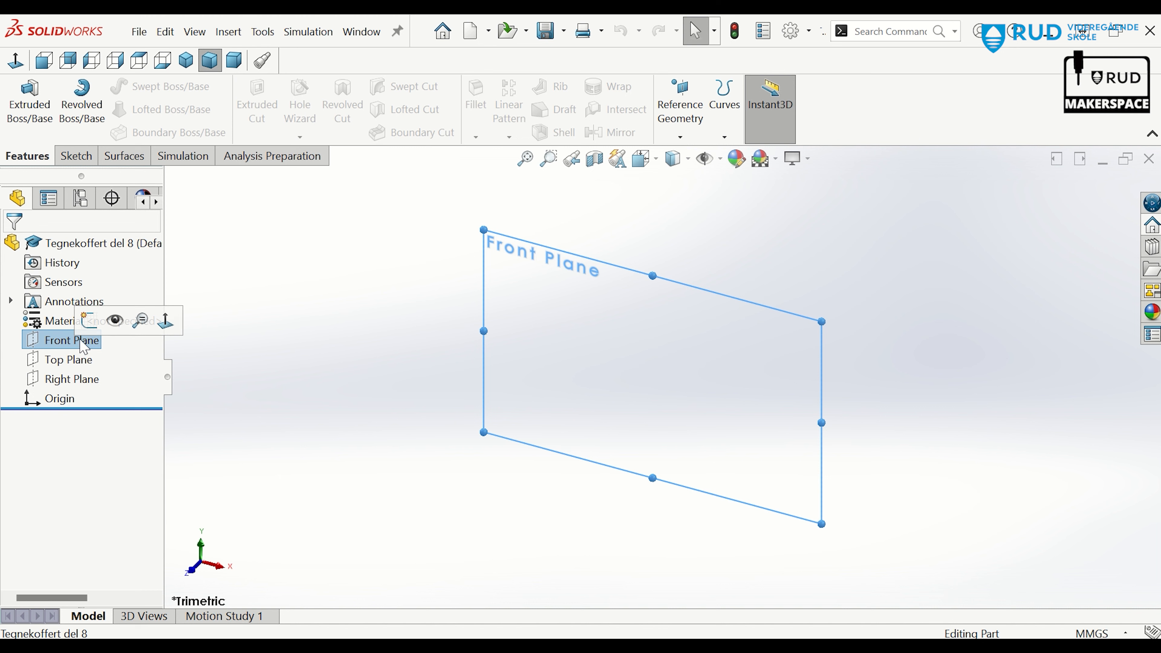
click(89, 320)
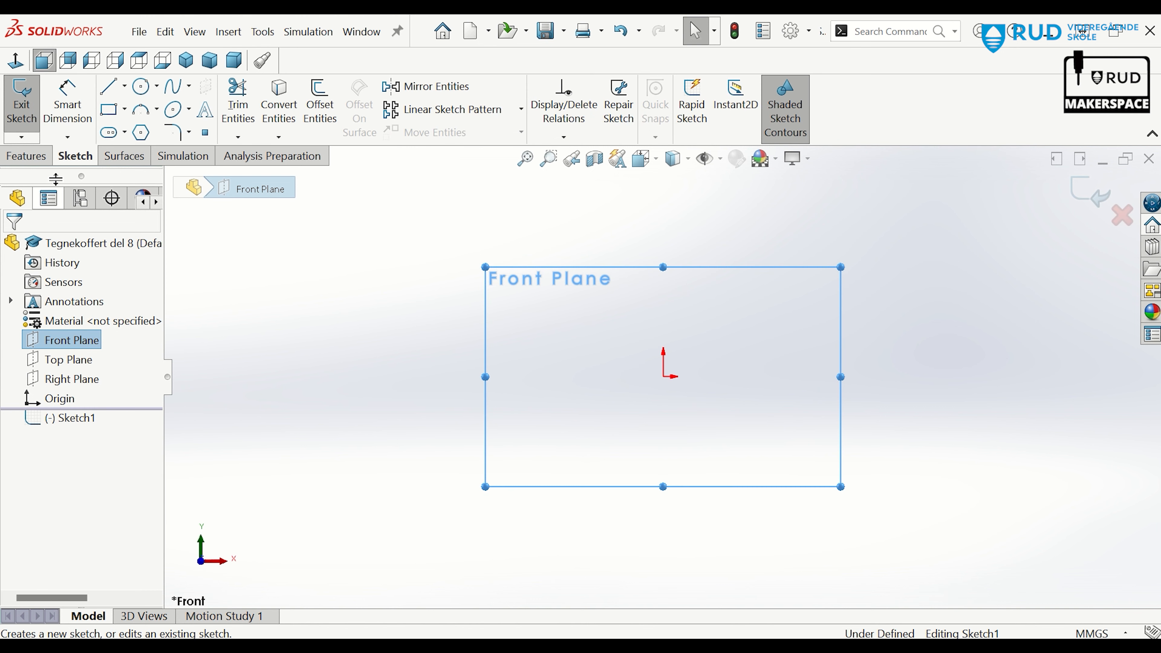
click(124, 109)
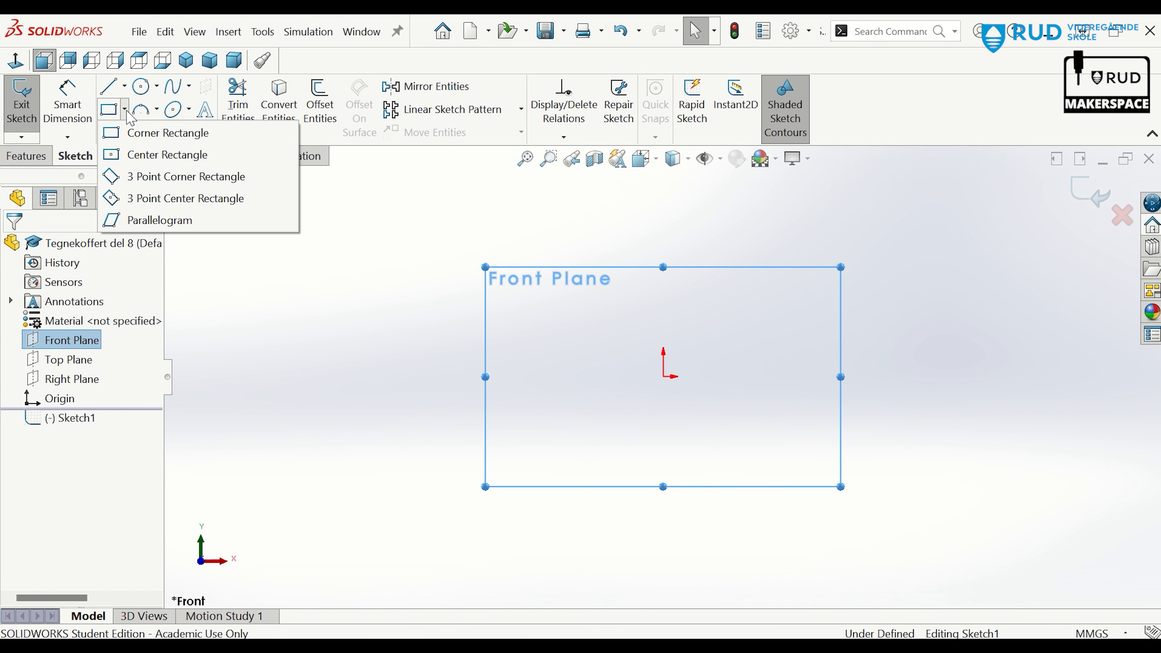
click(138, 133)
click(663, 376)
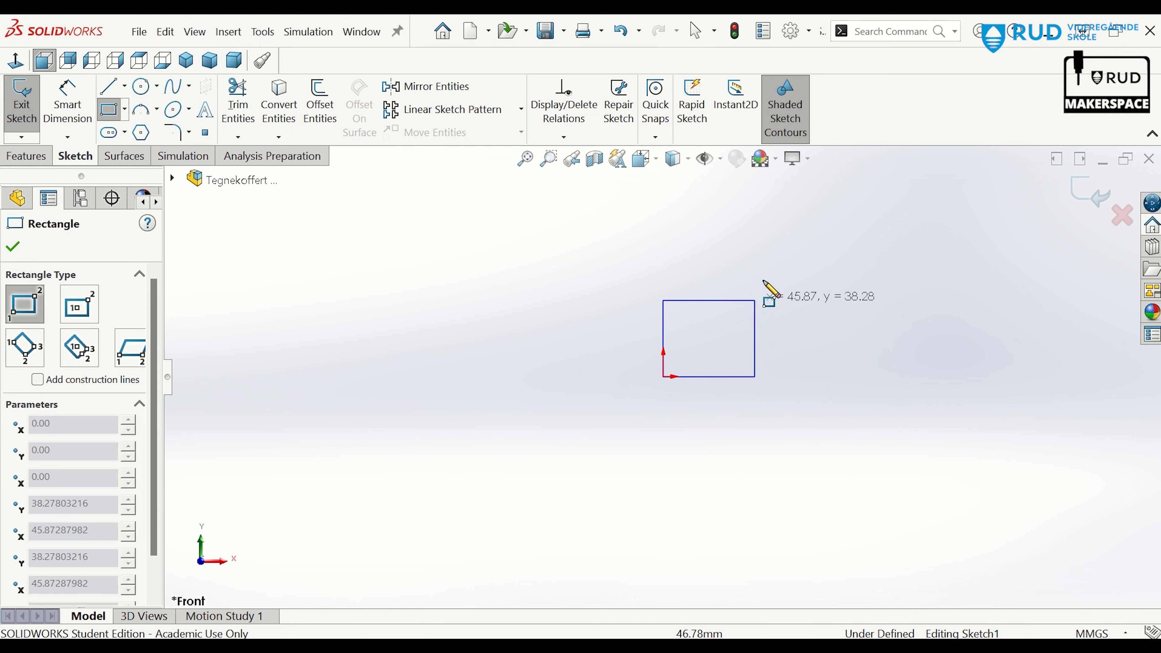
click(785, 232)
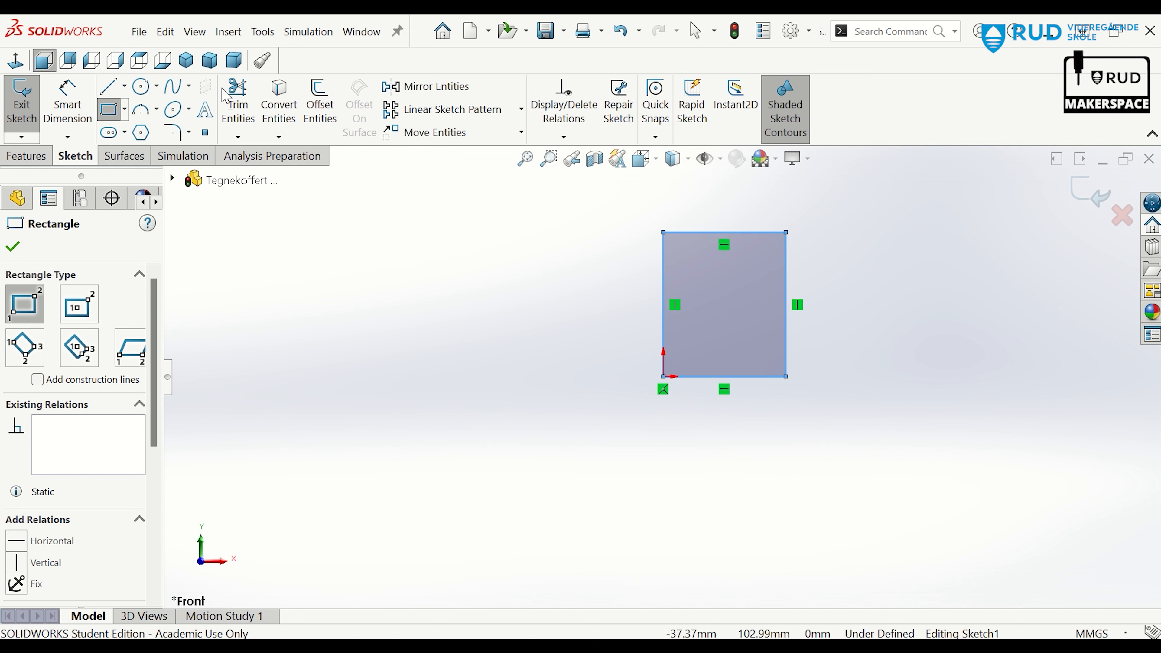
Dimension the rectangle 33 mm wide and 49 mm high
click(68, 105)
click(757, 377)
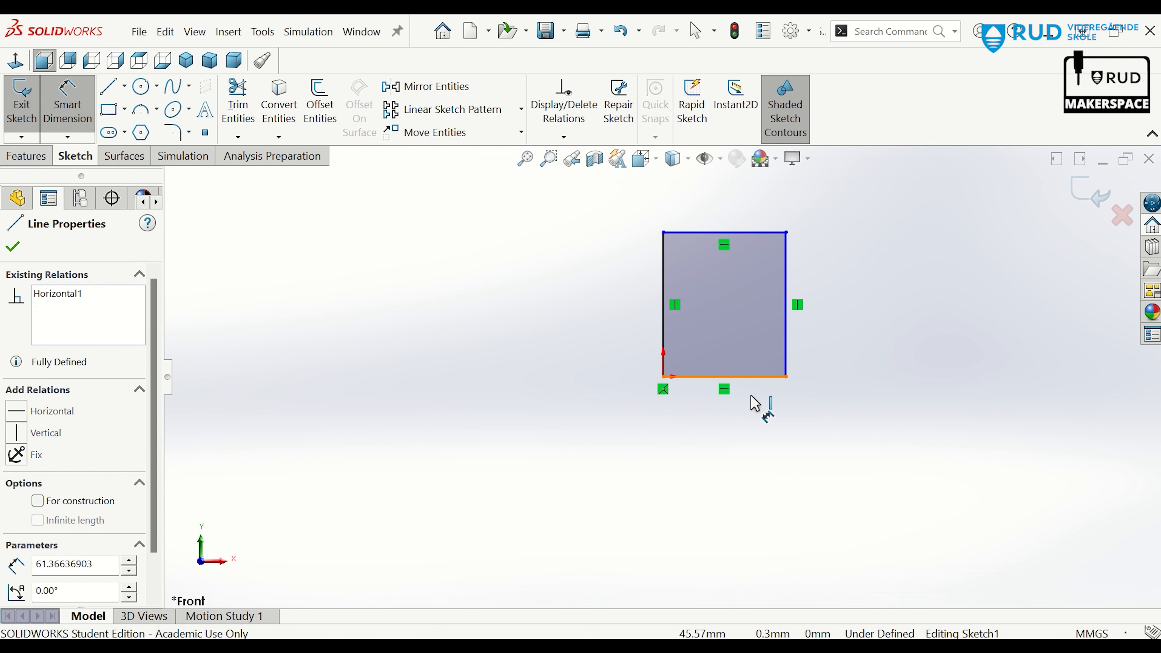
click(749, 457)
text(33)
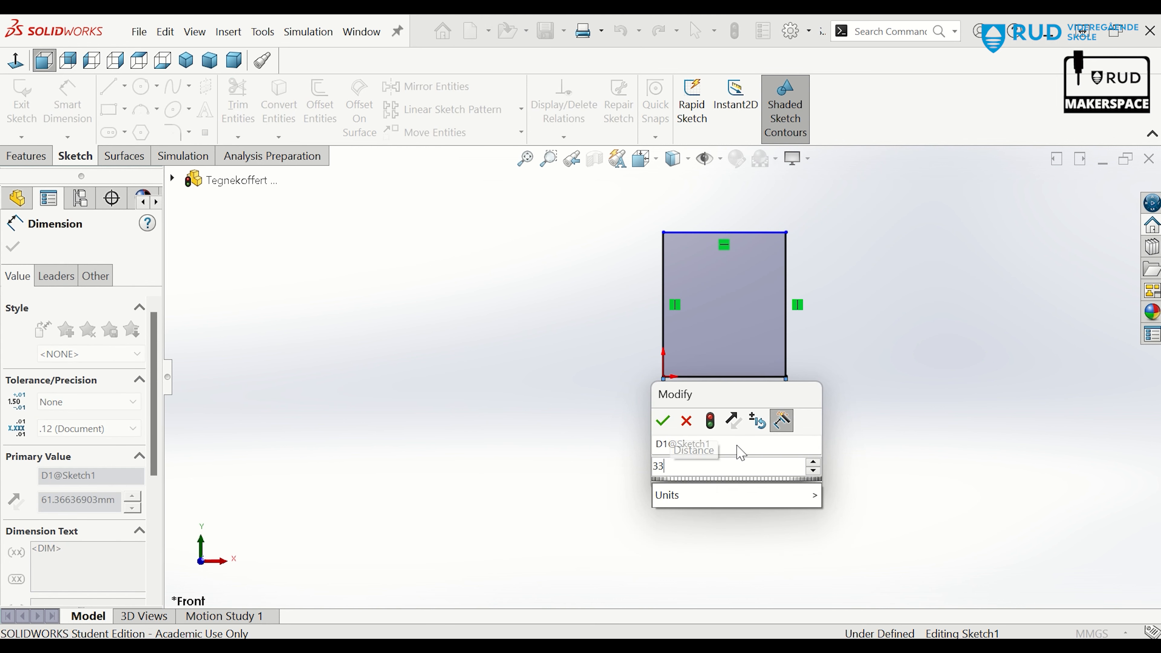
key(Return)
click(663, 341)
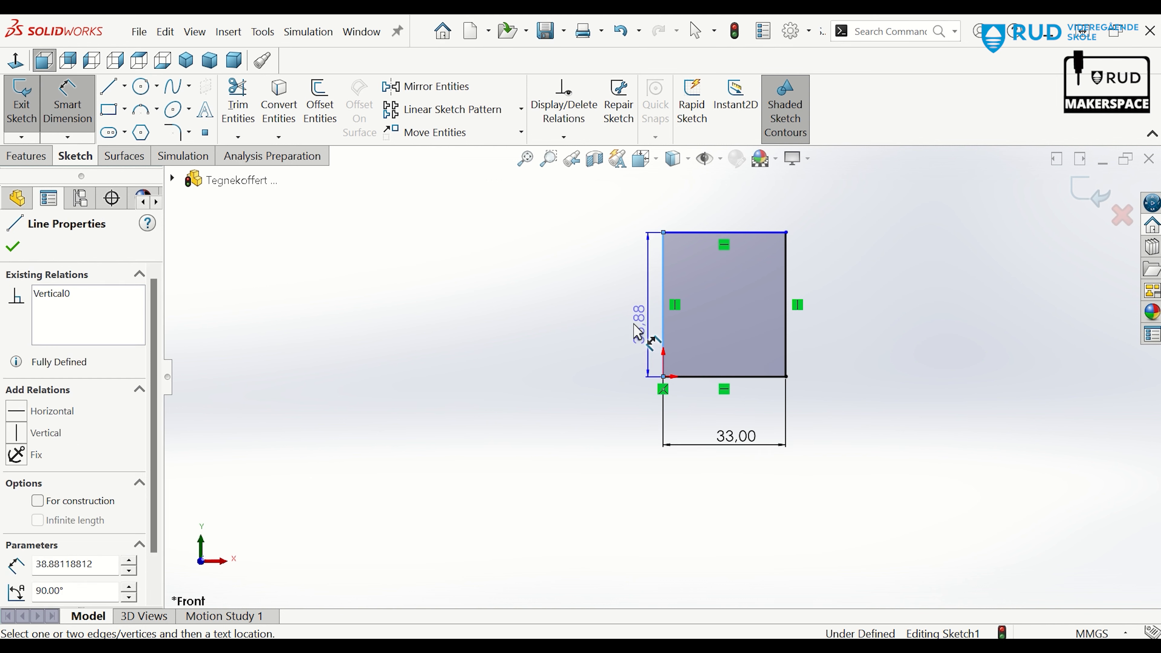
click(595, 325)
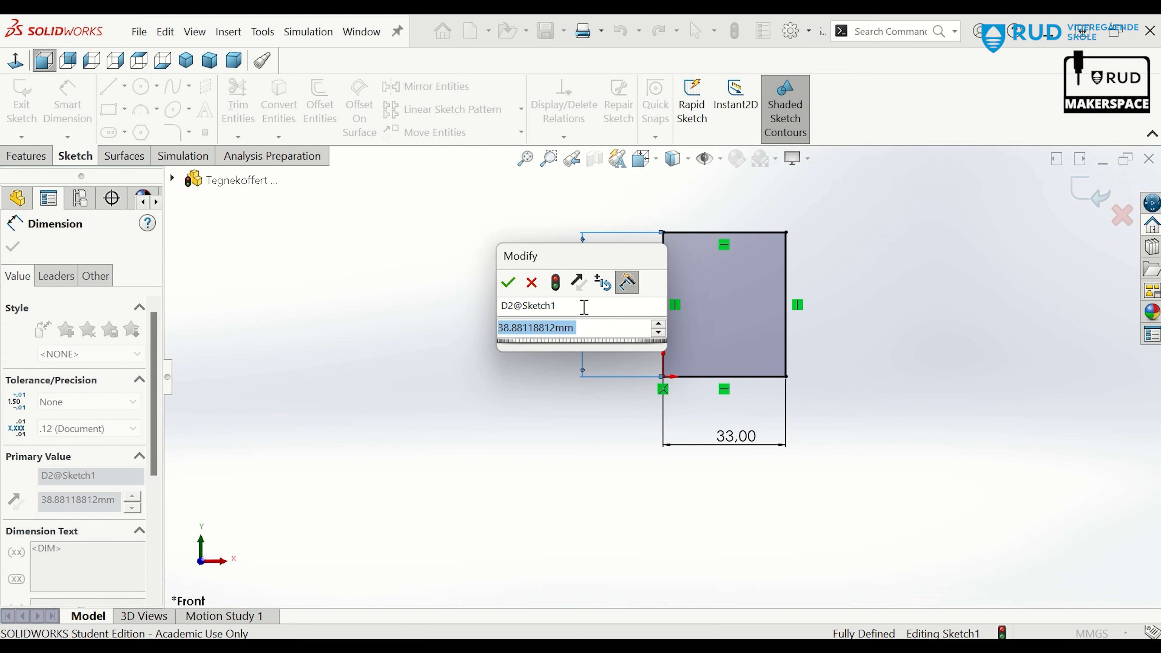
text(49)
key(Return)
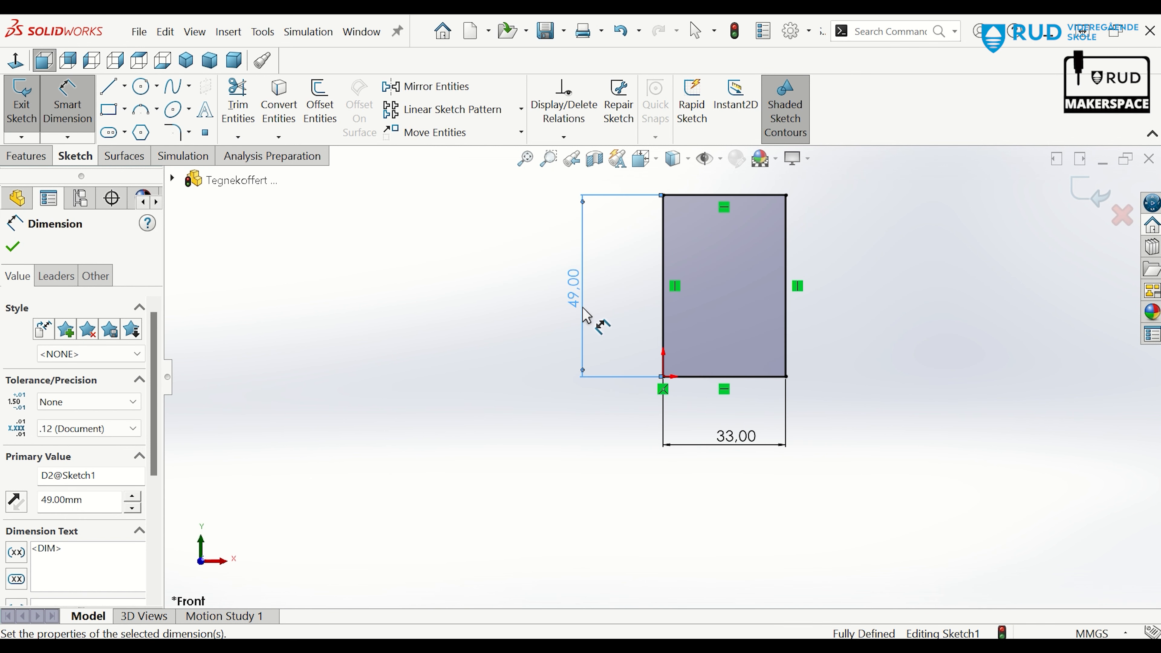
Extrude the rectangle as a boss with a blind depth of 30 mm
click(28, 156)
click(29, 99)
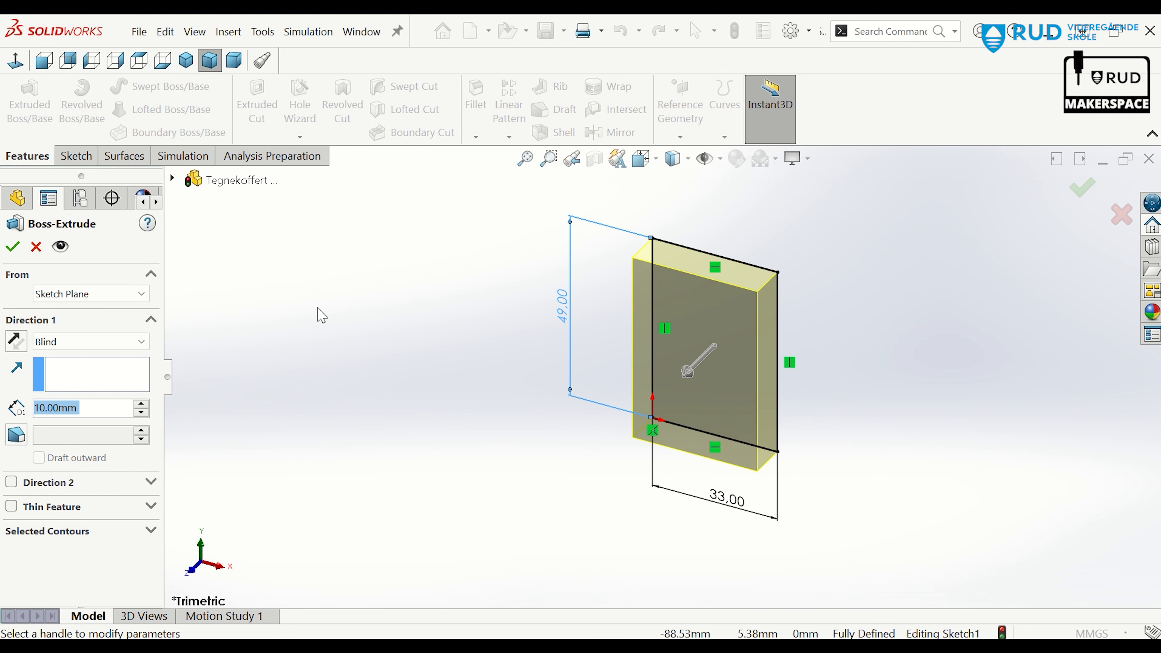
text(30)
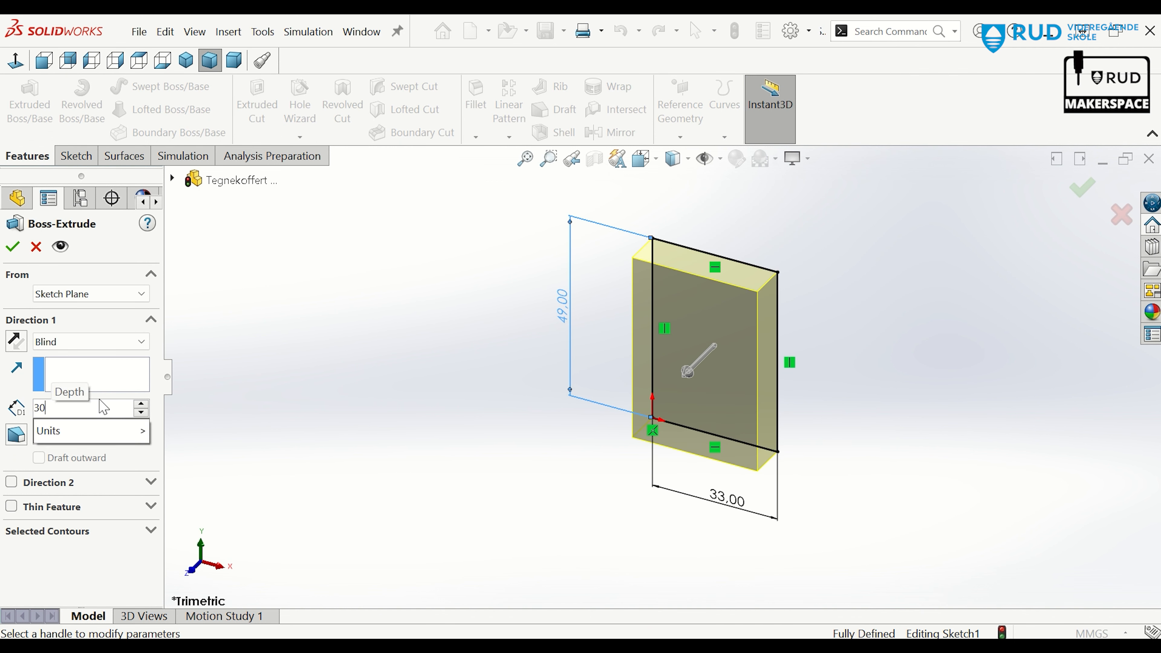
key(Return)
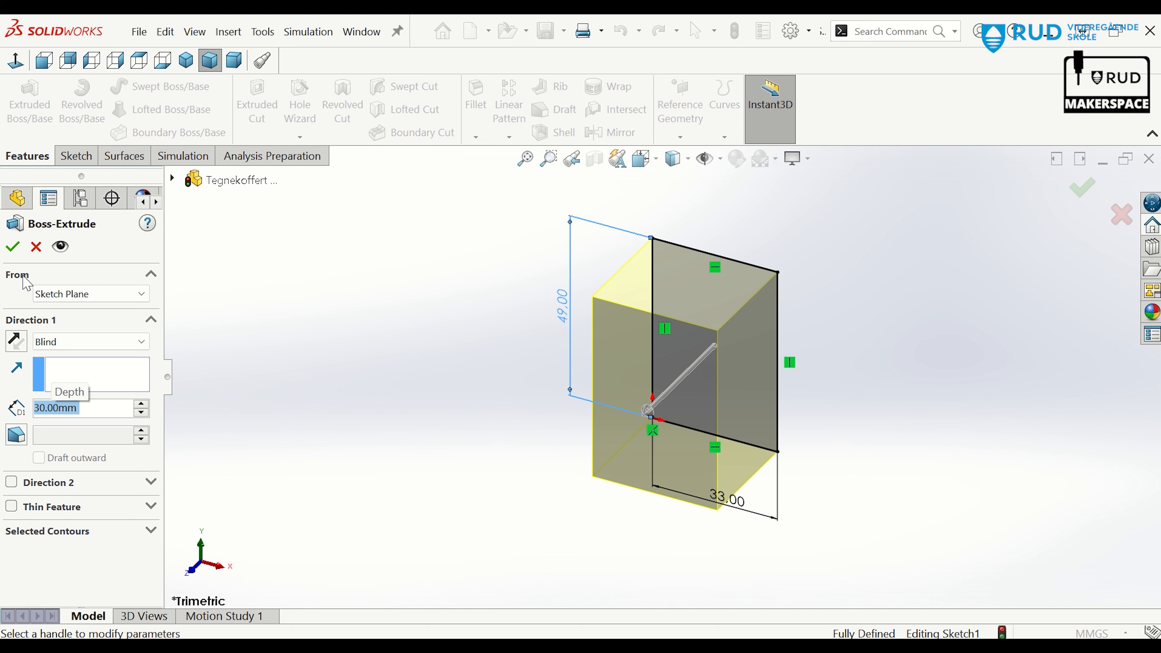
click(13, 247)
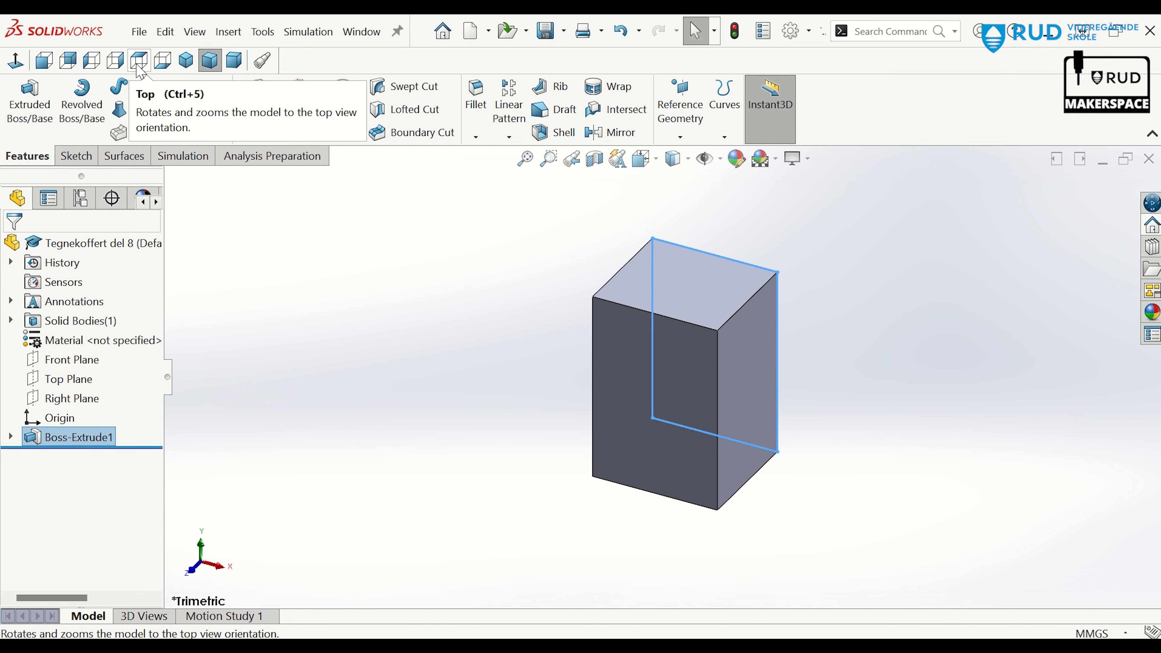
Start a sketch on the block's bottom face and draw a corner rectangle about 14.6 by 15.1 mm from its front-left corner
middle_drag(487, 332, 511, 218)
middle_drag(521, 414, 550, 516)
middle_drag(542, 360, 427, 518)
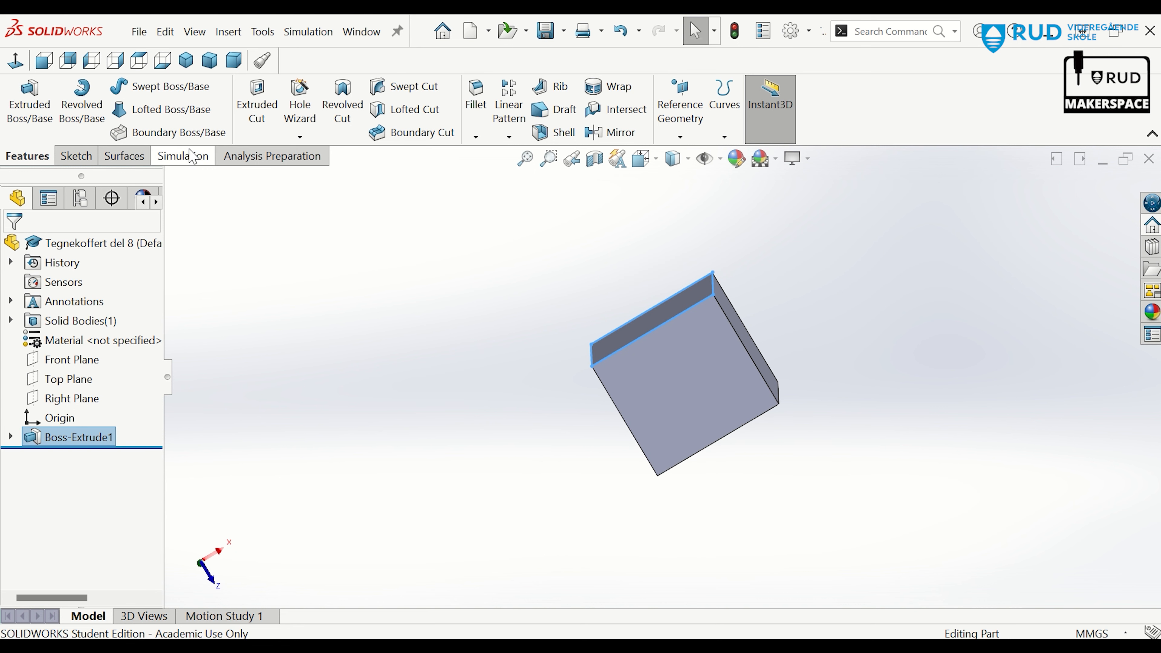
click(43, 60)
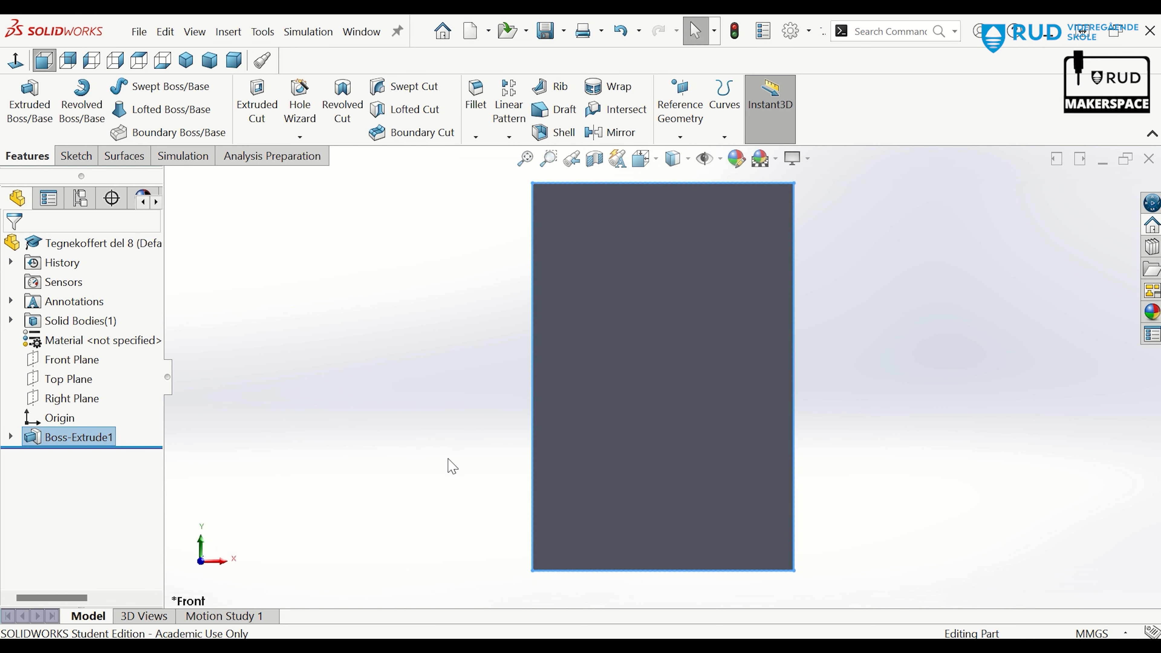
middle_drag(467, 468, 462, 255)
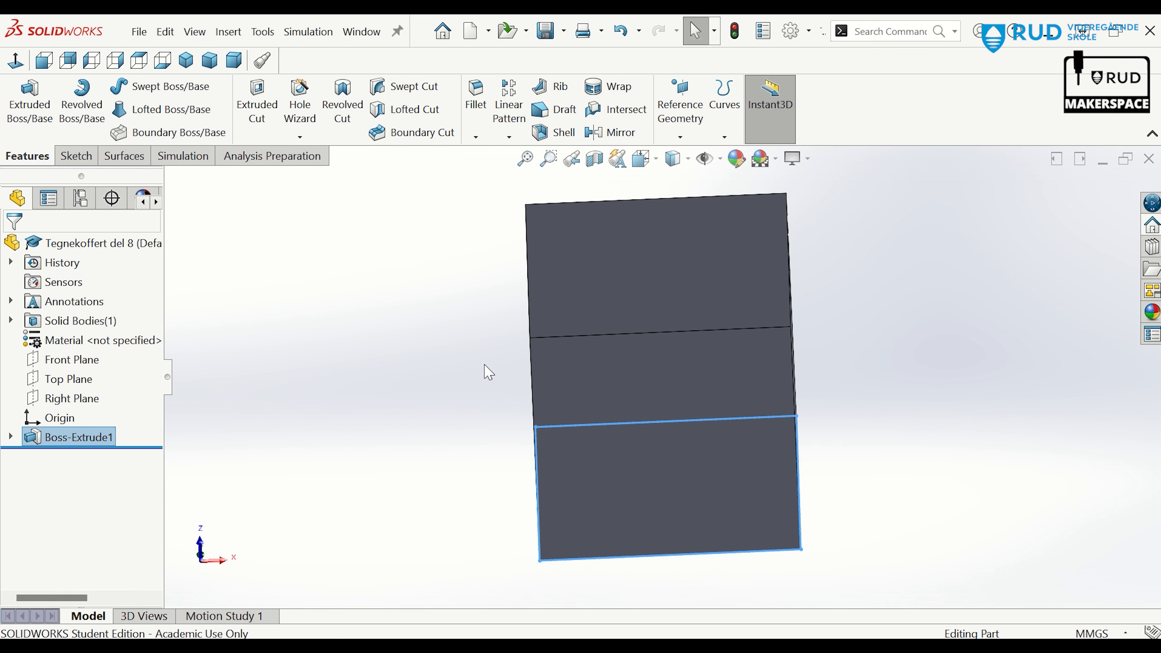
middle_drag(484, 368, 481, 337)
click(593, 383)
click(655, 339)
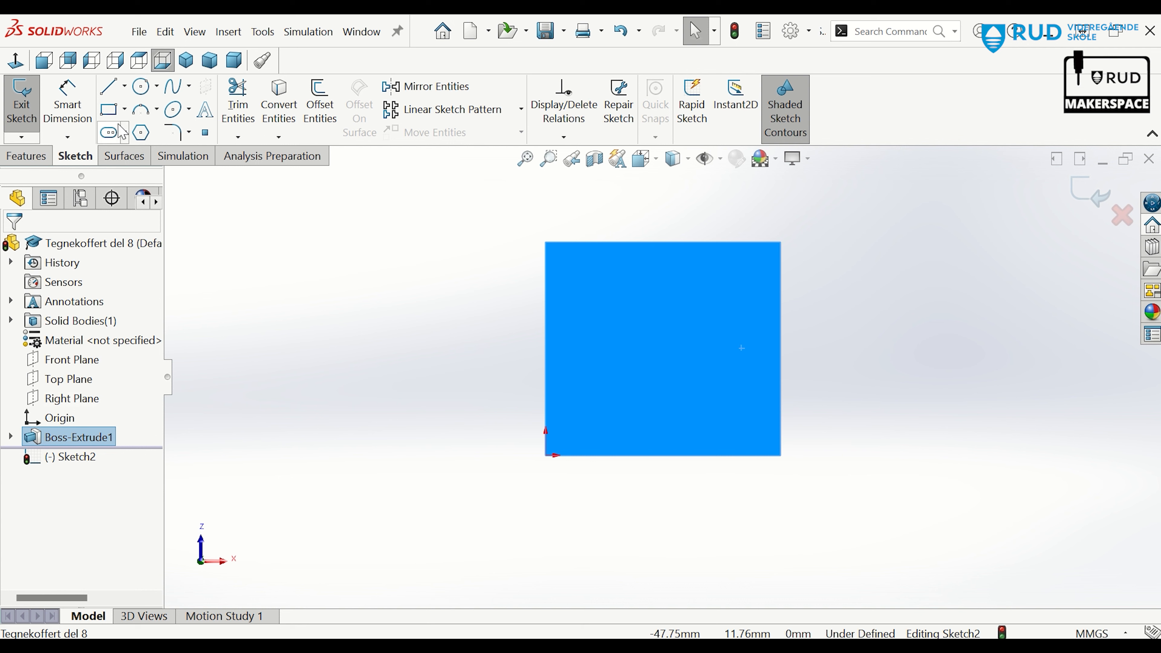
click(110, 110)
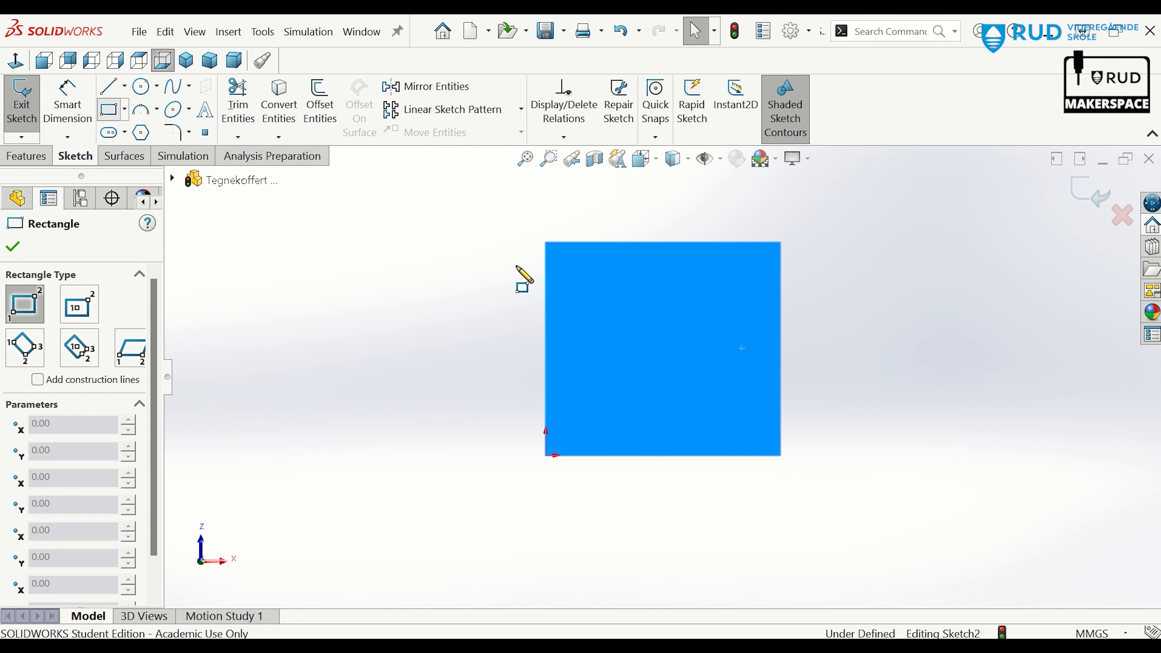
click(545, 242)
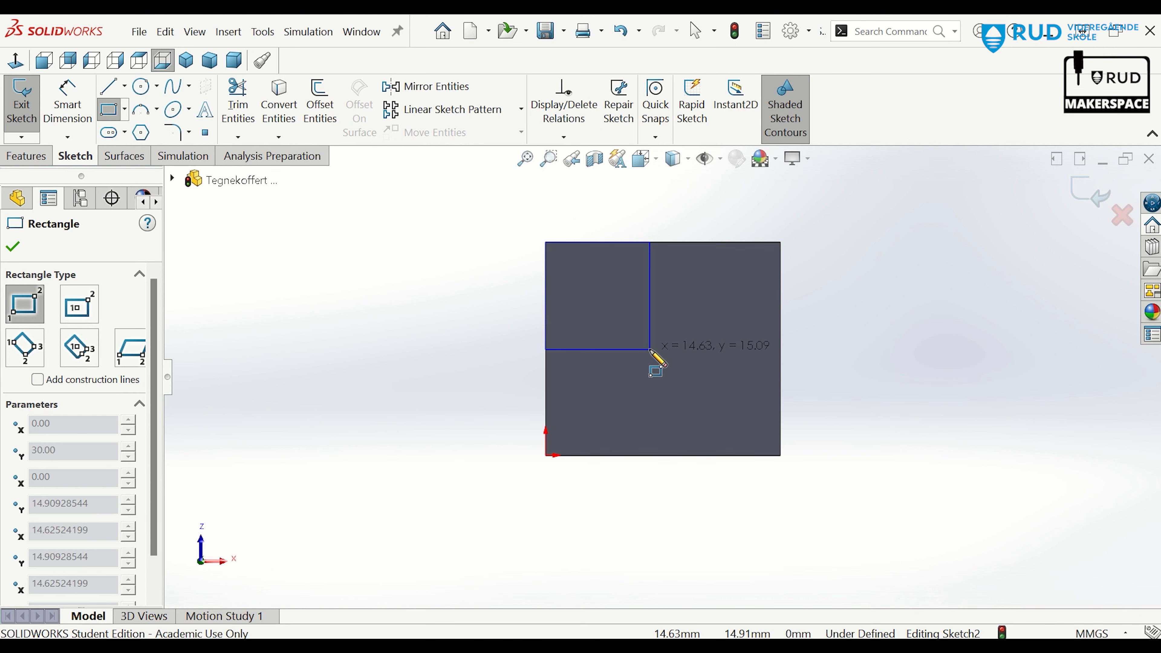
click(649, 350)
Dimension the width of the small rectangle on the bottom face to 15 mm
click(56, 98)
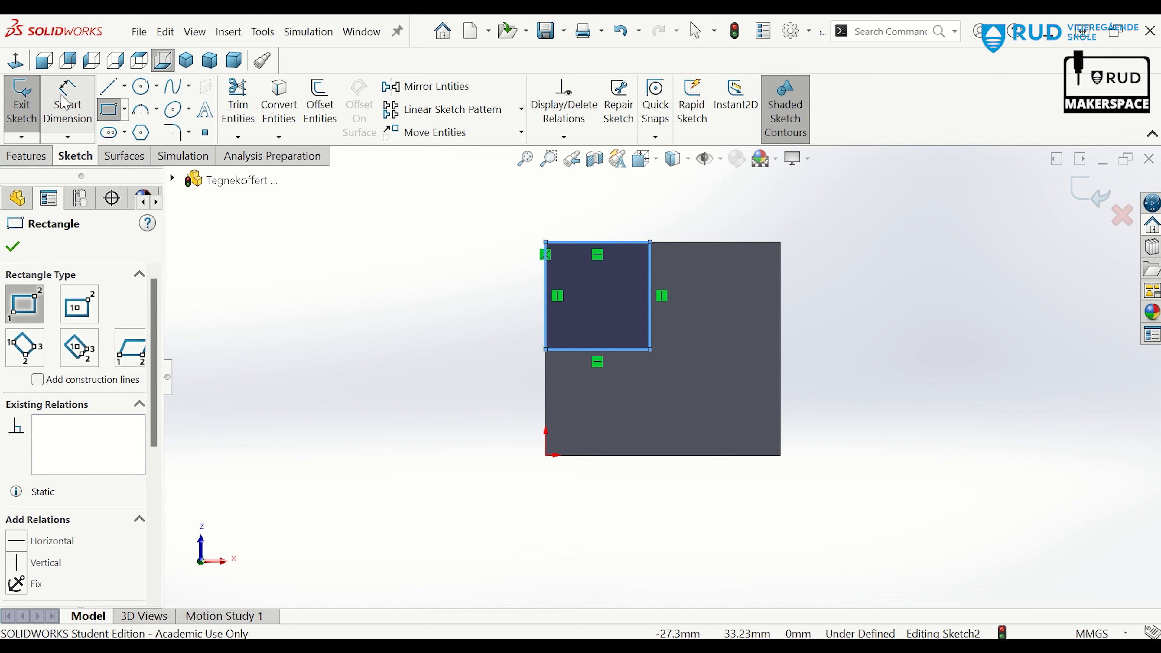
click(615, 350)
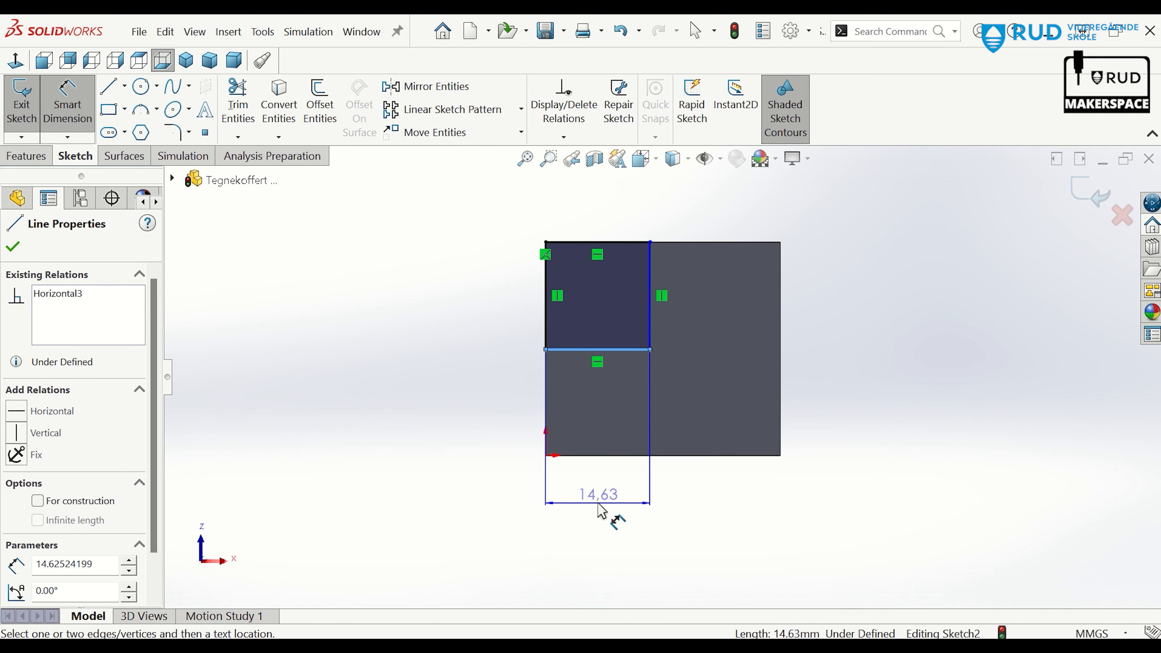
click(589, 220)
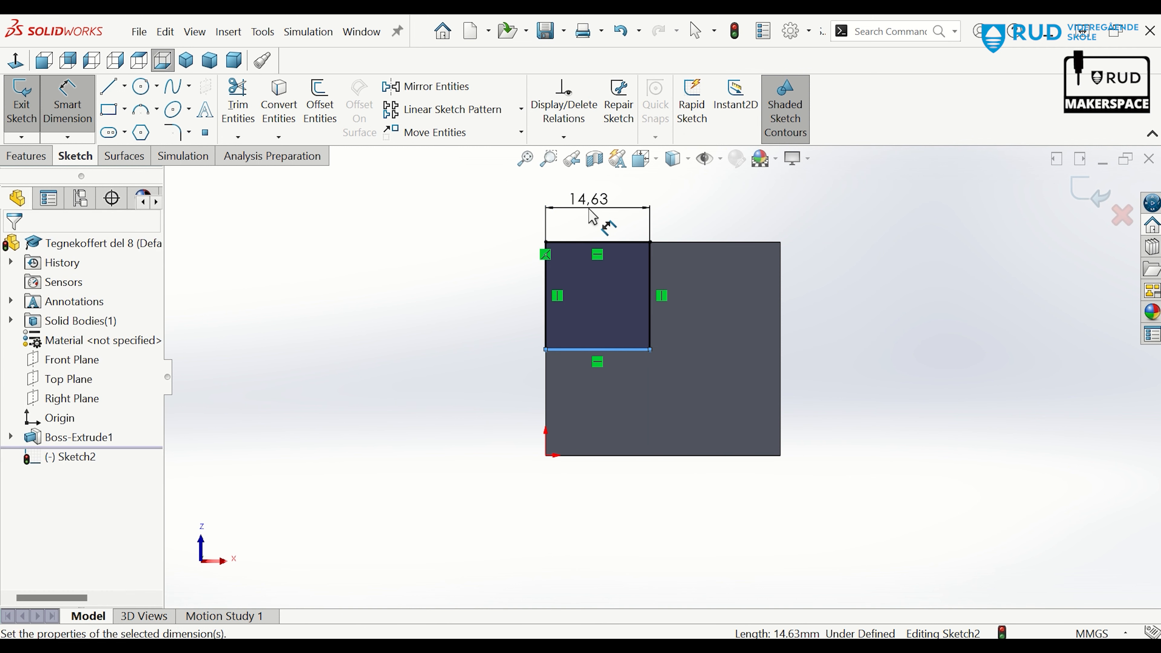
text(15)
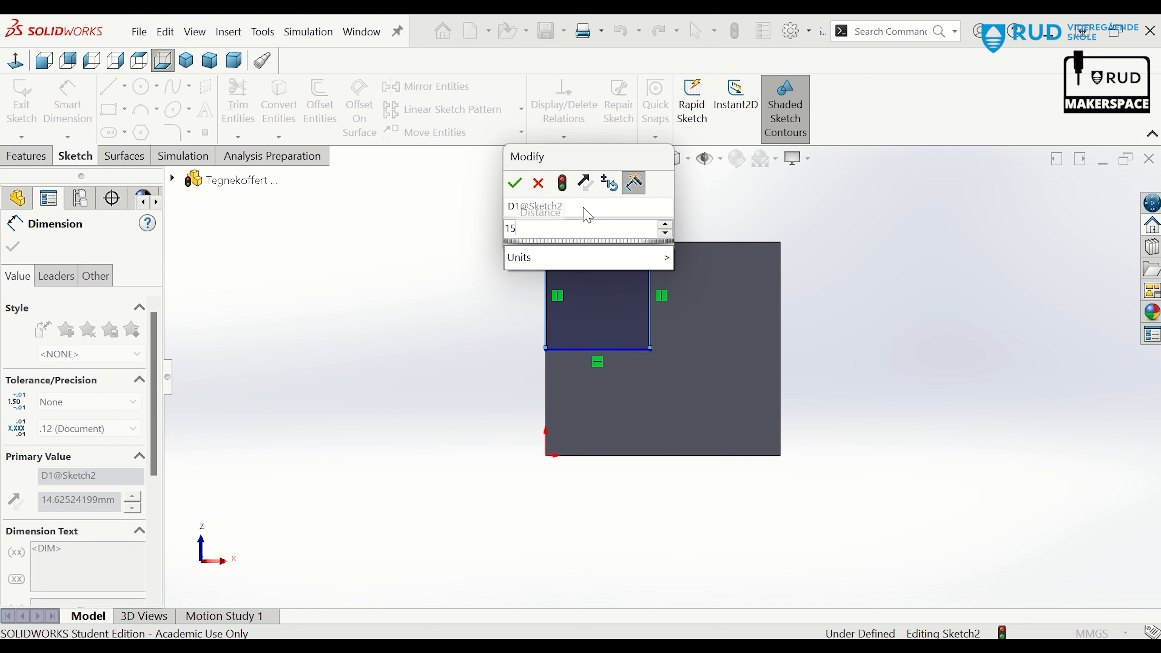
key(Return)
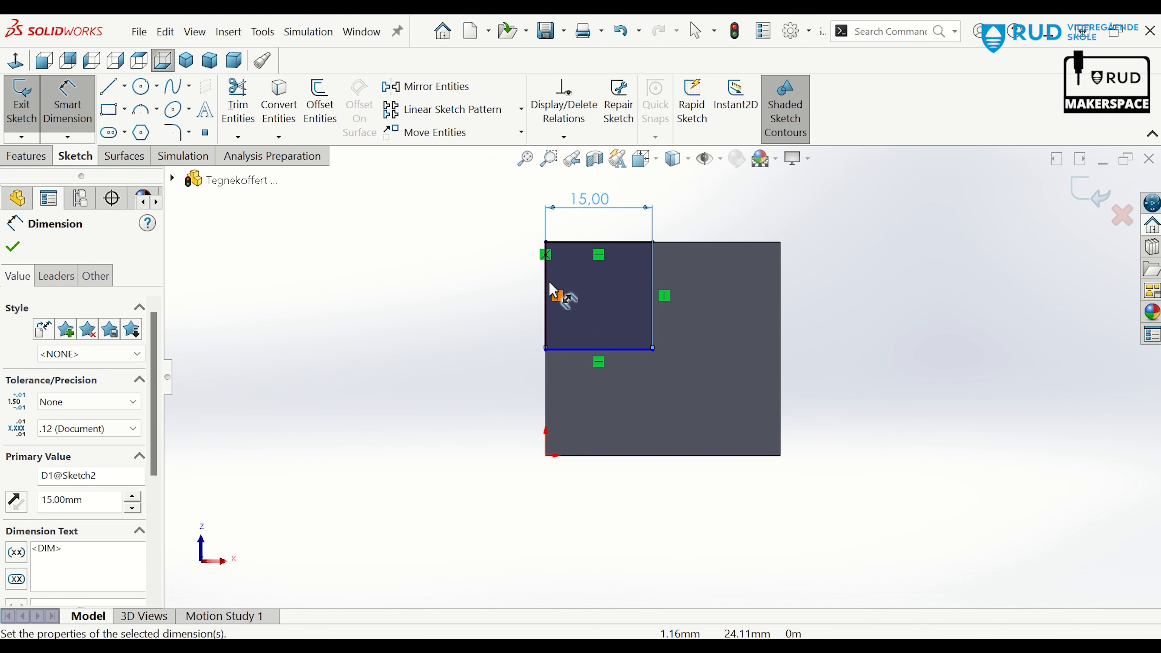
Dimension the height of the small rectangle on the bottom face to 15 mm
click(547, 295)
click(490, 289)
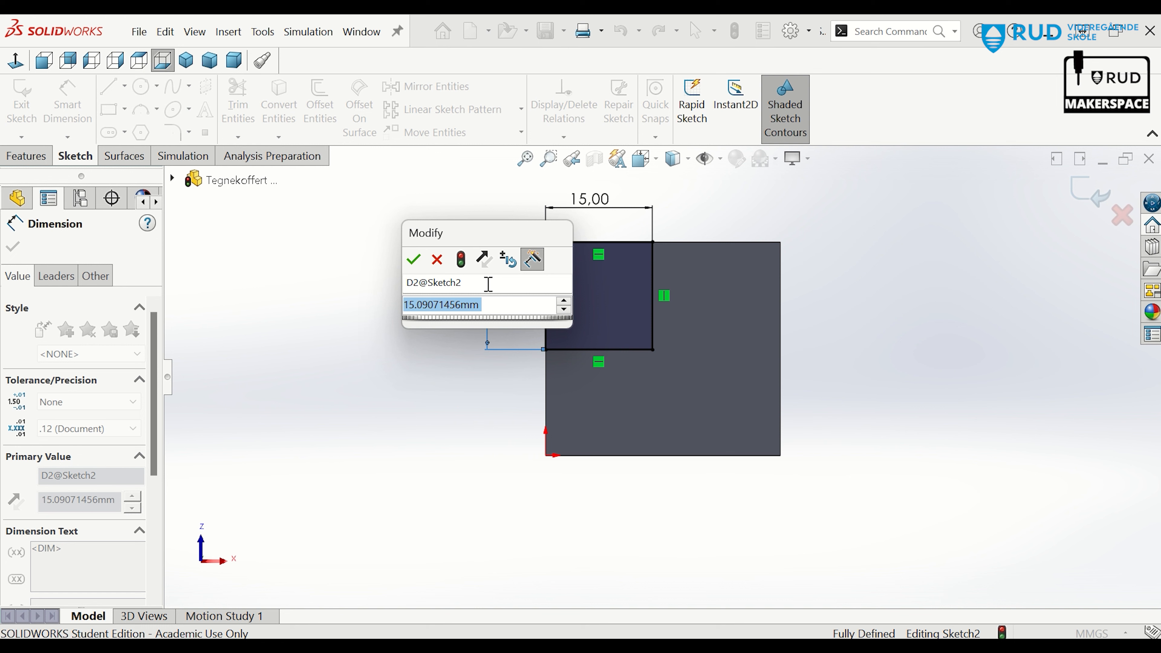
text(15)
key(Return)
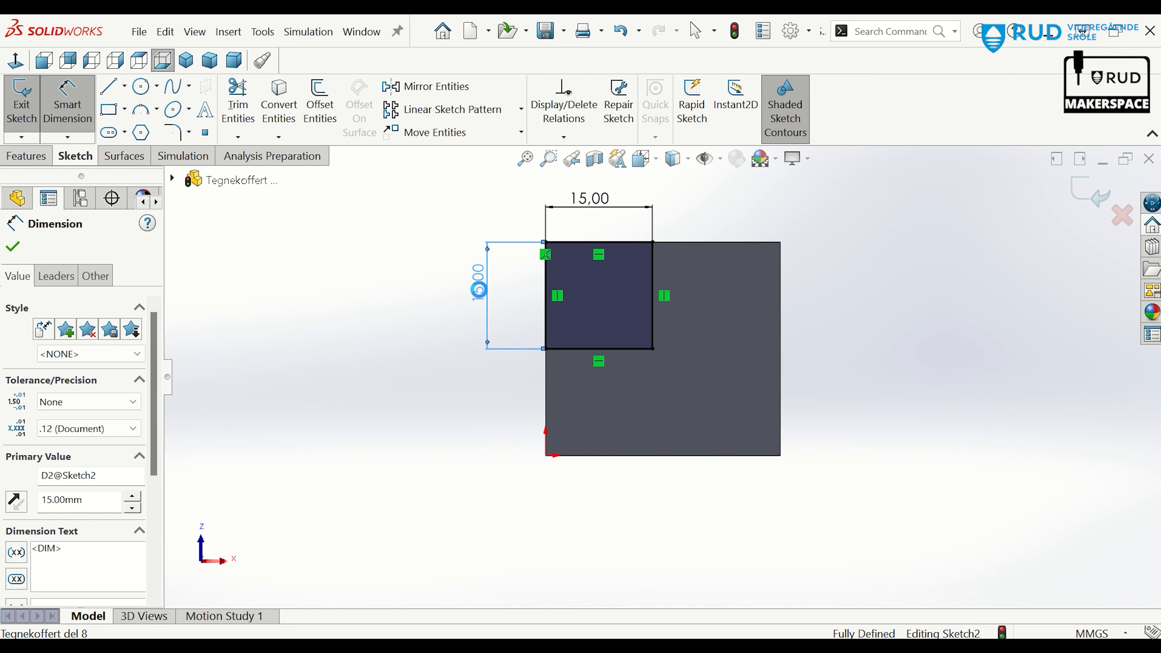
Change the small rectangle's height dimension to 12 mm
double_click(479, 289)
text(1)
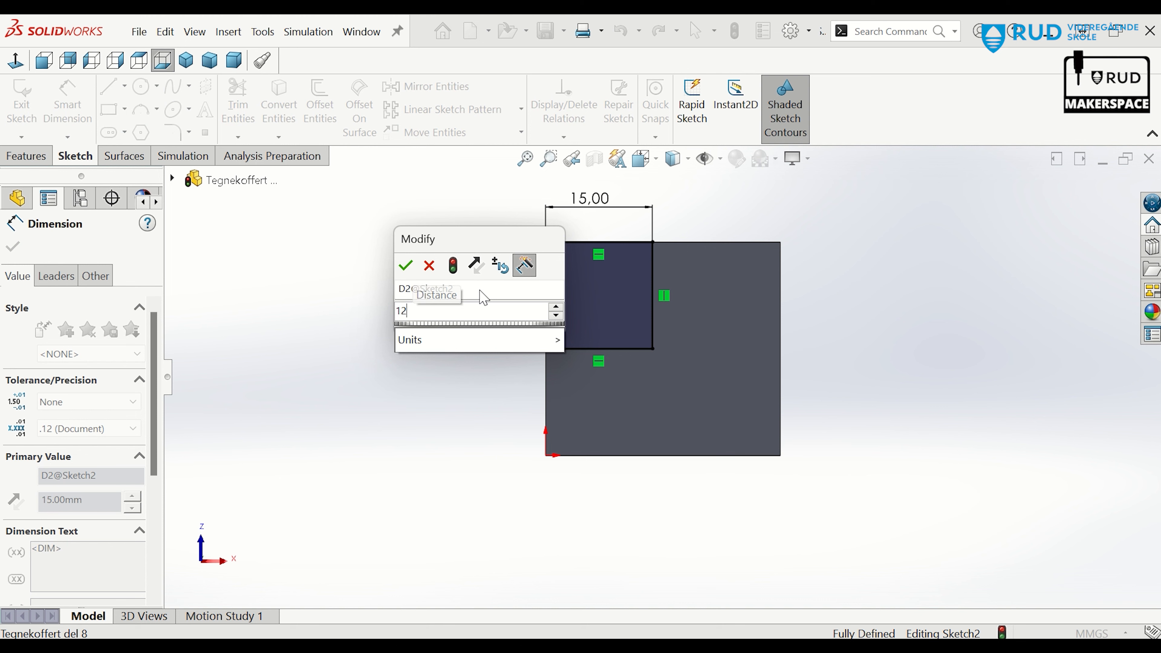
text(2)
key(Return)
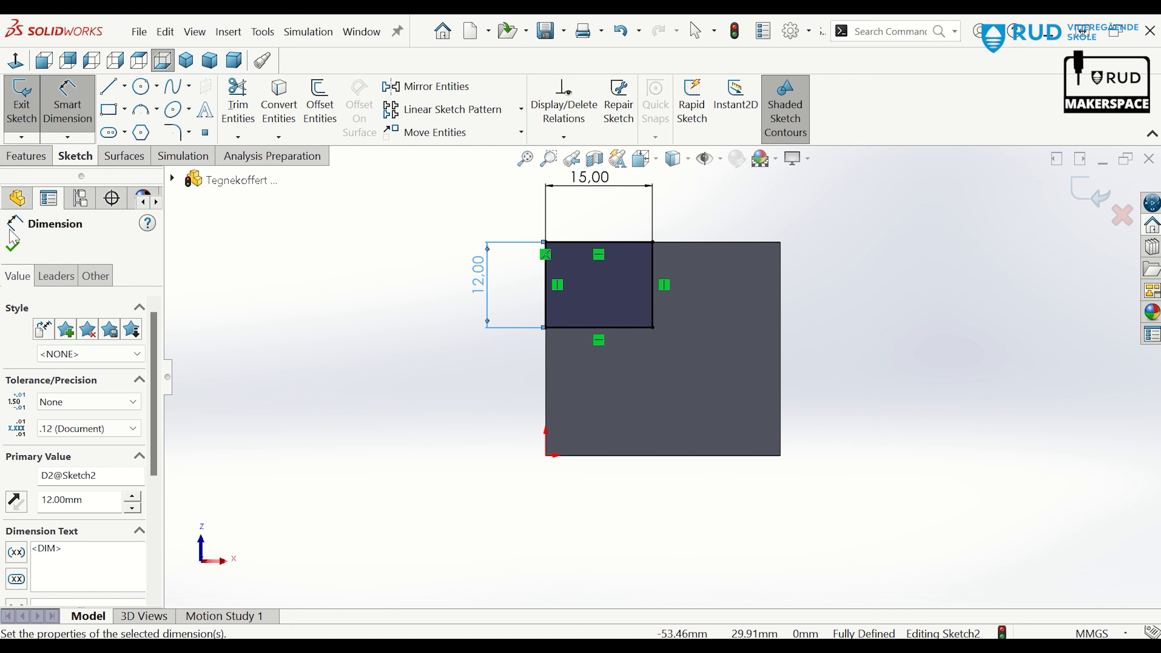
Cut-extrude the small rectangle through the full length of the block with a blind depth of 67 mm
click(26, 156)
click(257, 107)
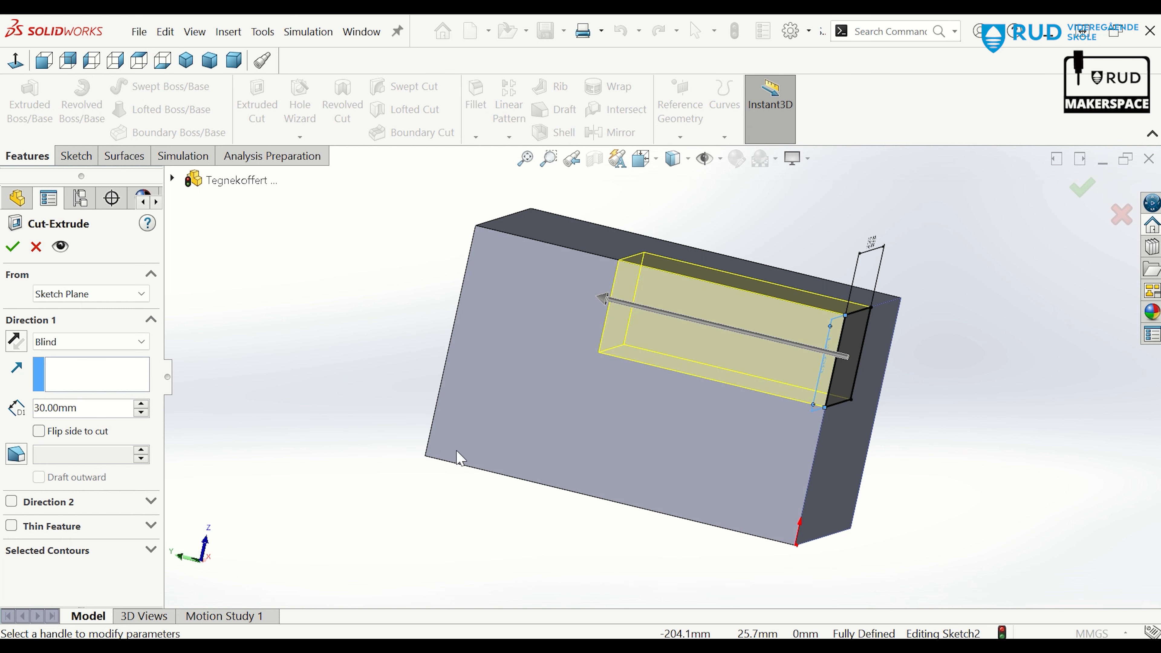
click(600, 296)
click(340, 238)
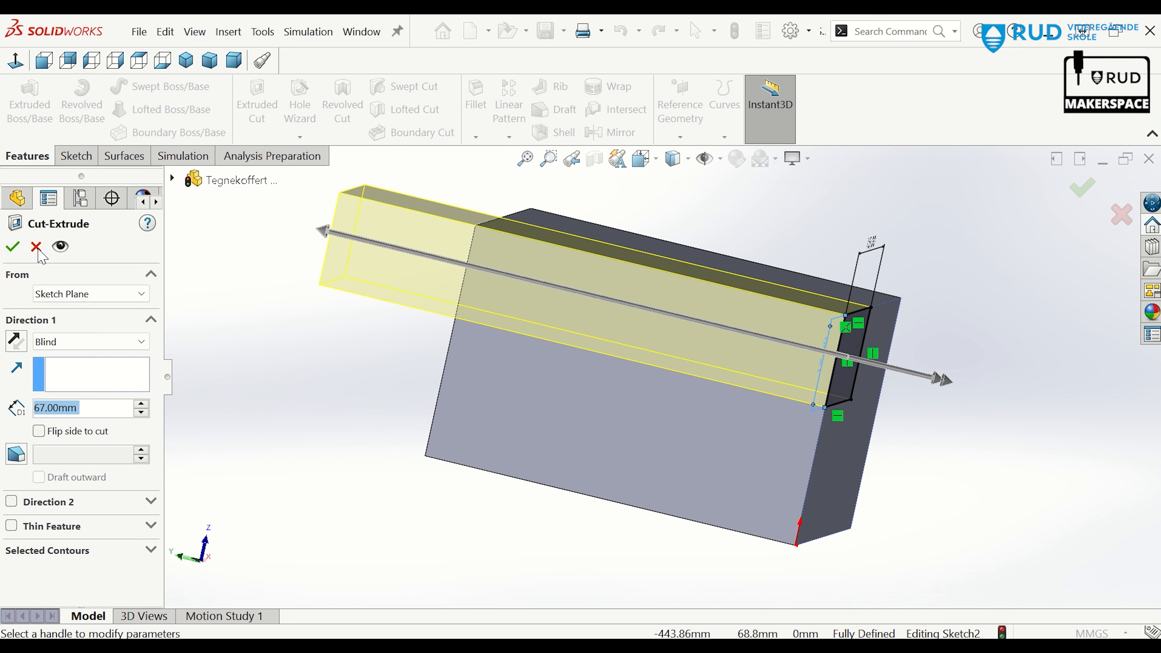
click(12, 246)
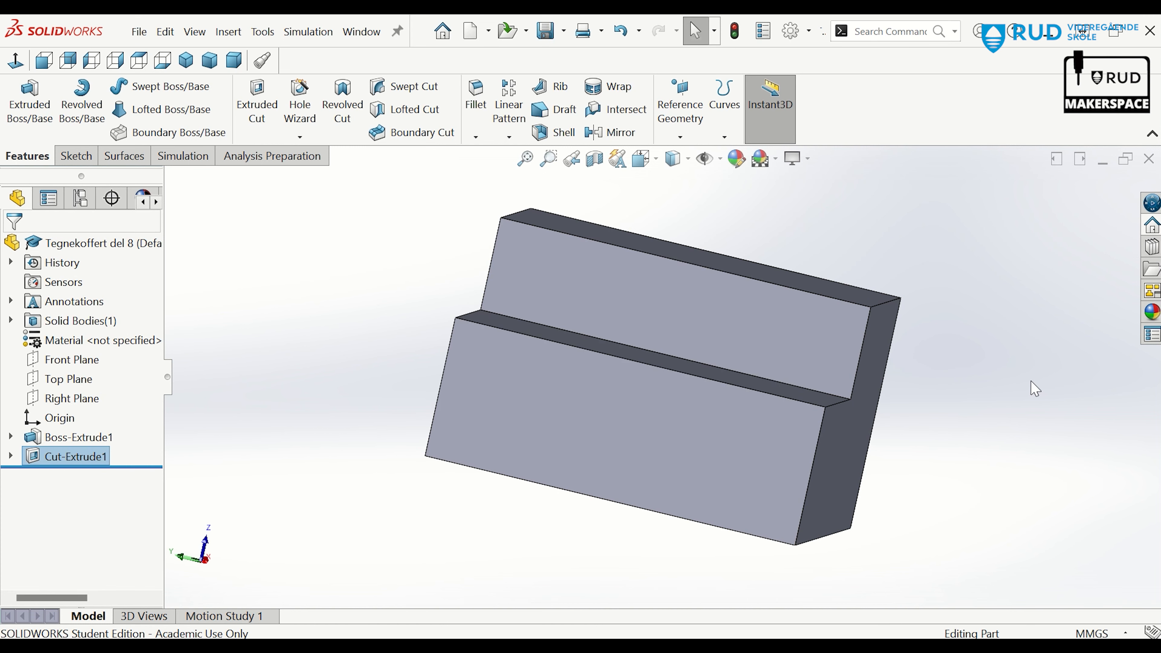
Start a sketch on the uncut 30 x 49 mm side face and draw a closed triangle about 20 mm wide and 32 mm high in its upper-left corner
middle_drag(1035, 389, 828, 416)
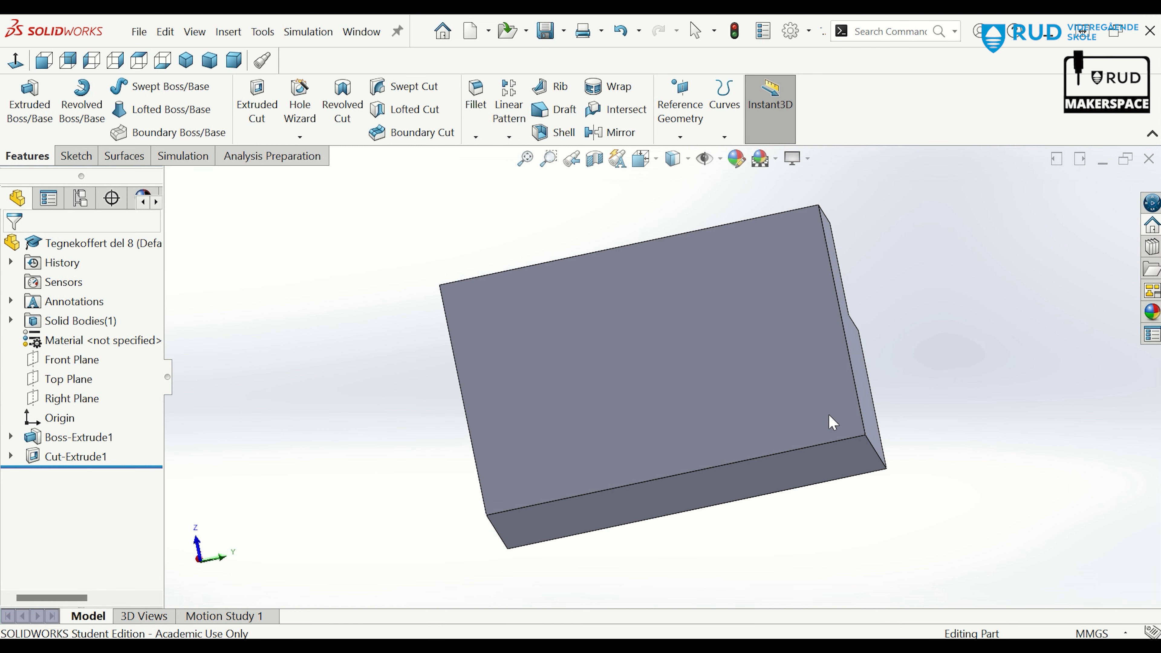
click(730, 379)
click(790, 332)
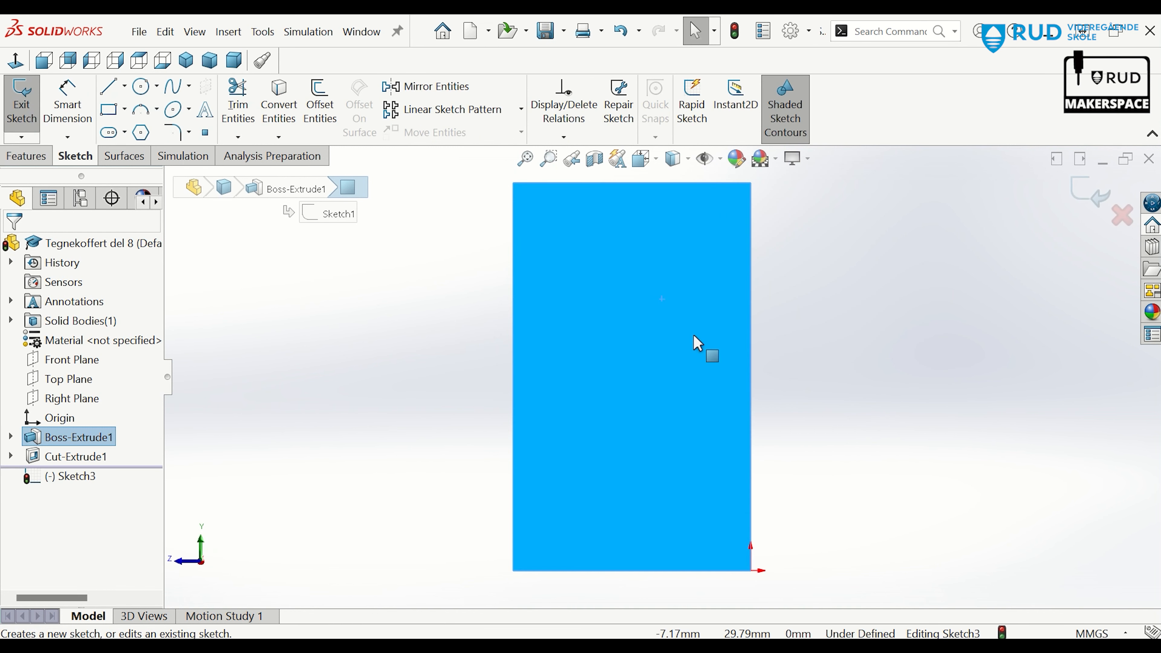
scroll(635, 404, up, 2)
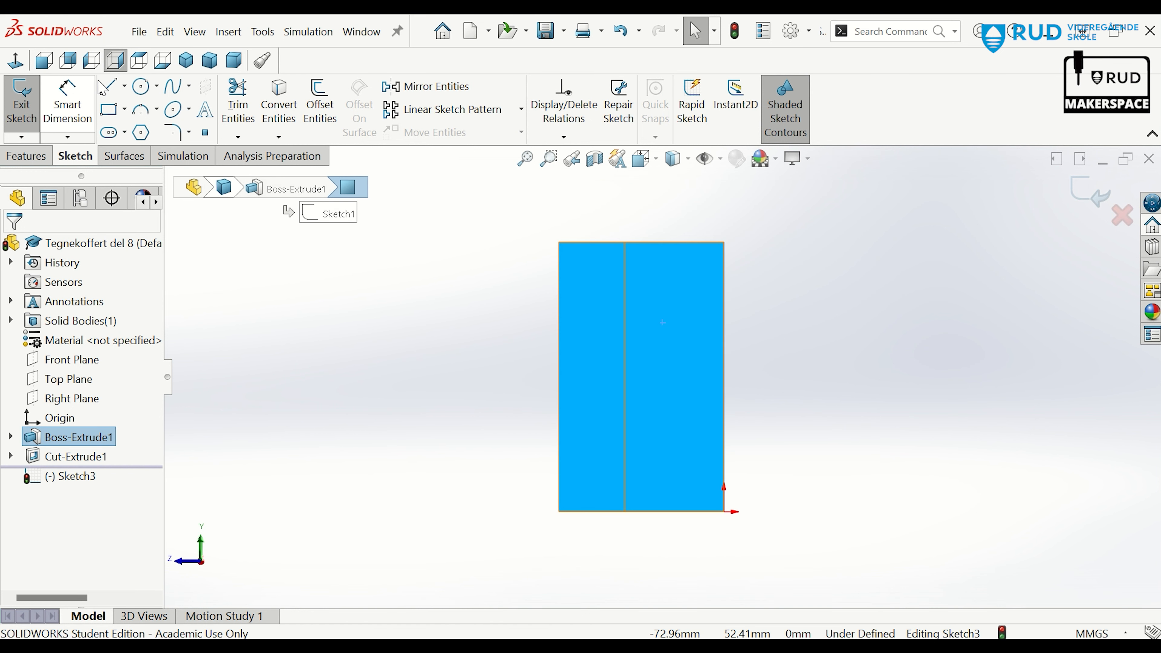
click(108, 86)
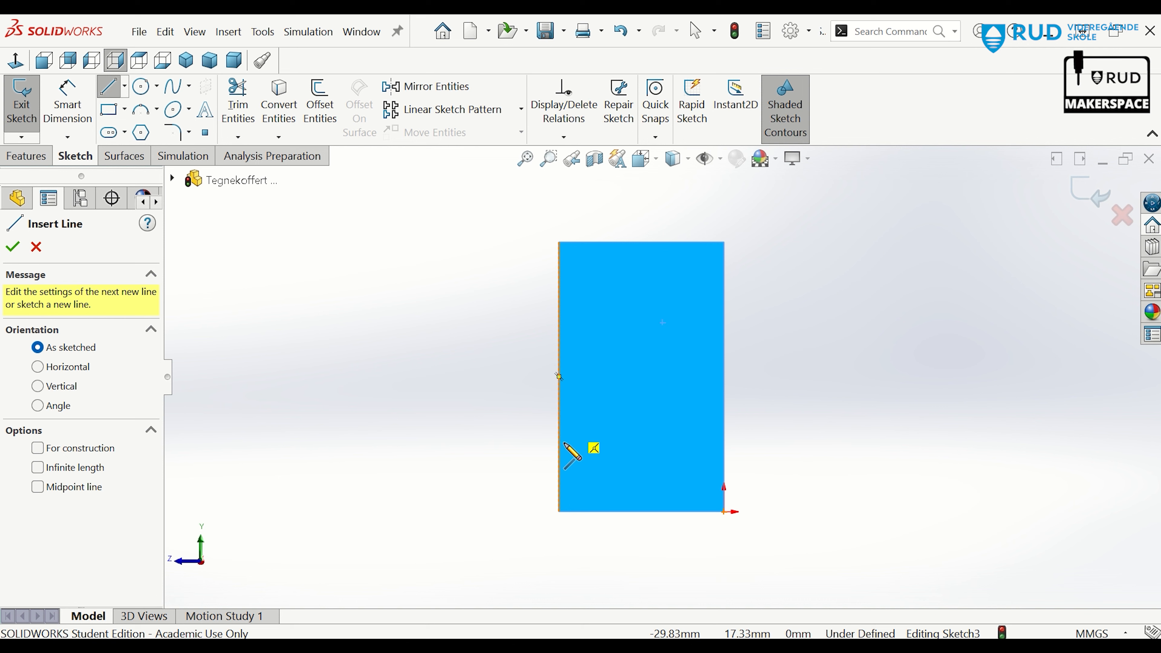
click(558, 420)
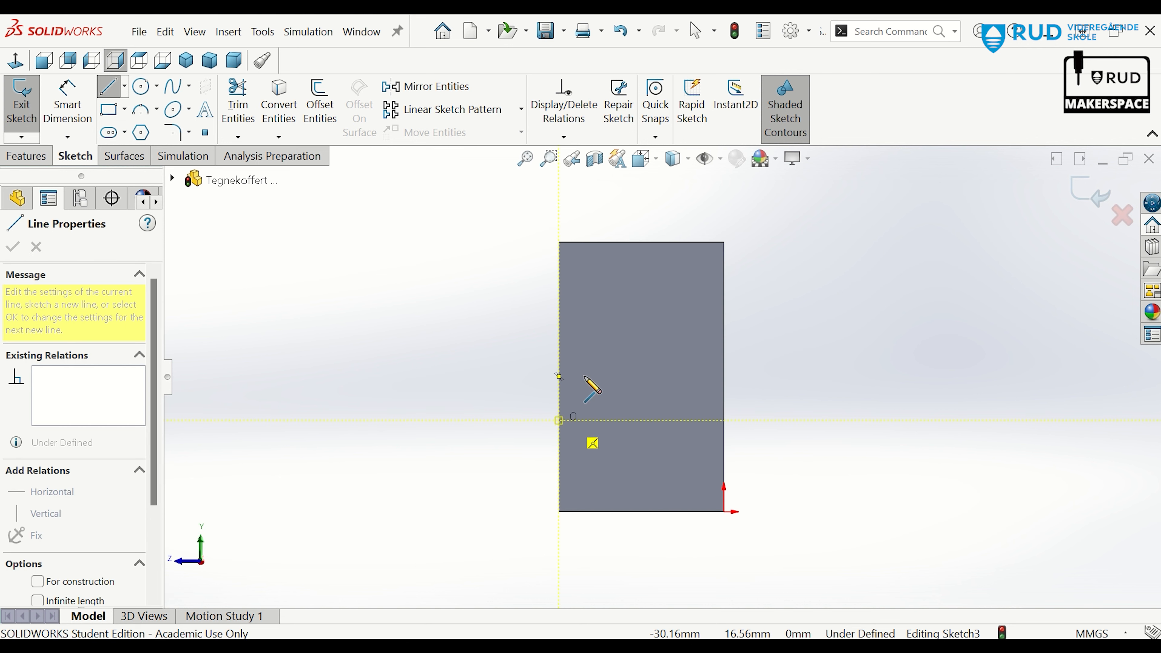
click(669, 243)
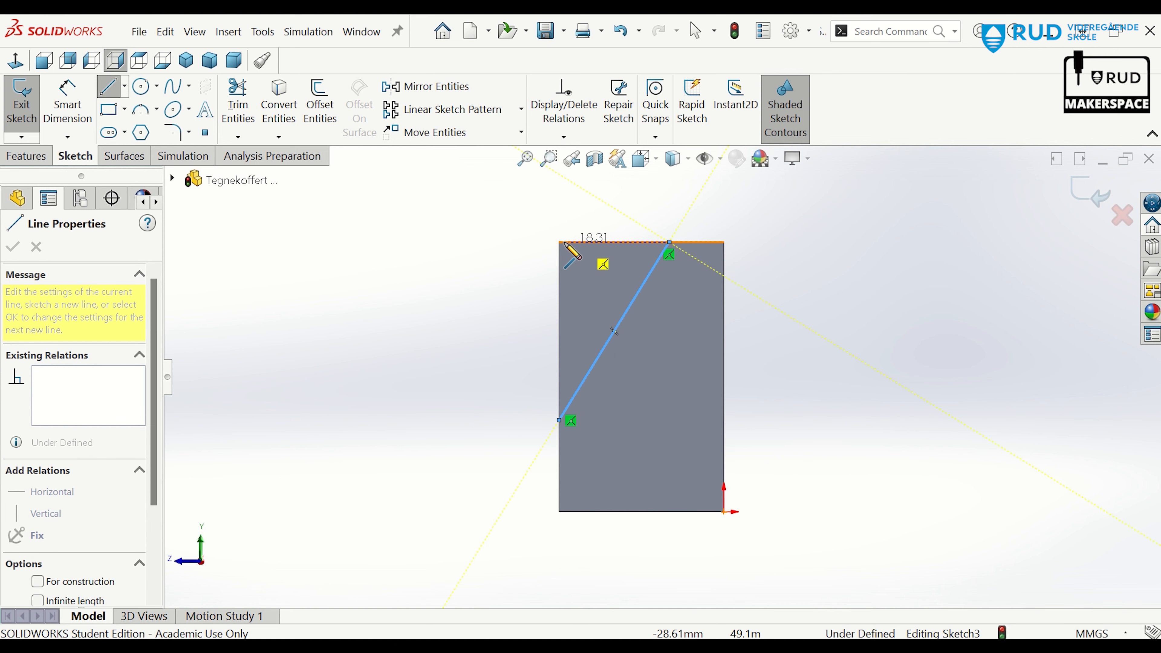
click(558, 242)
click(559, 420)
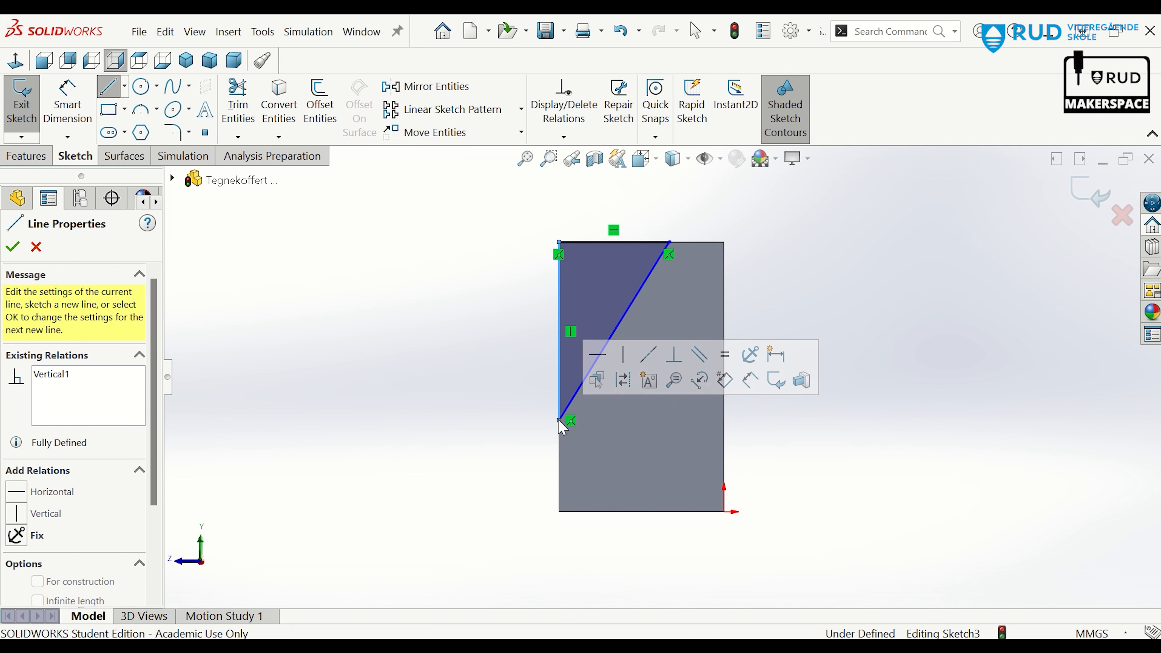
click(25, 156)
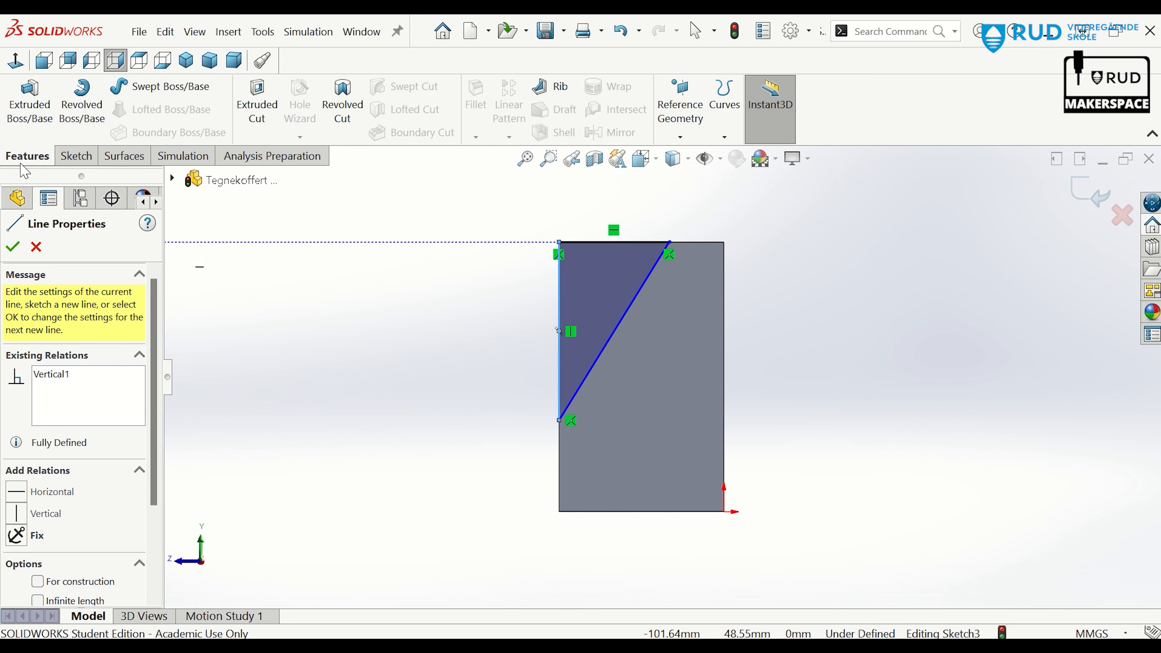
click(13, 247)
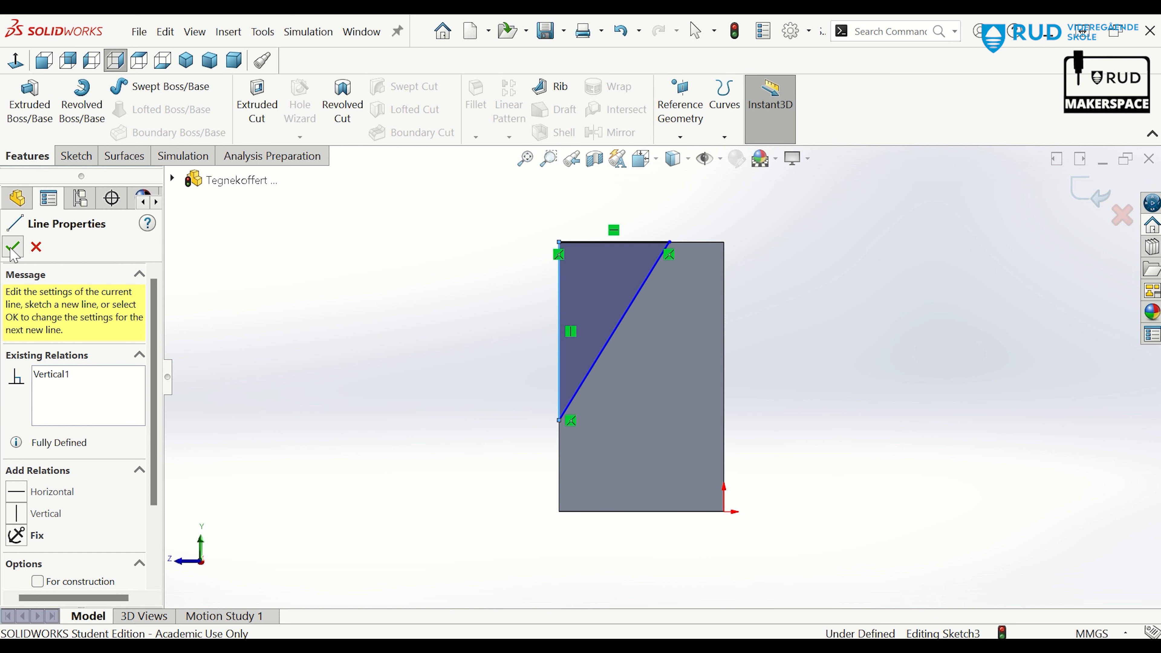
Dimension the distance from the triangle's lowest vertex to the face's lower edge to 15 mm
click(81, 157)
key(Escape)
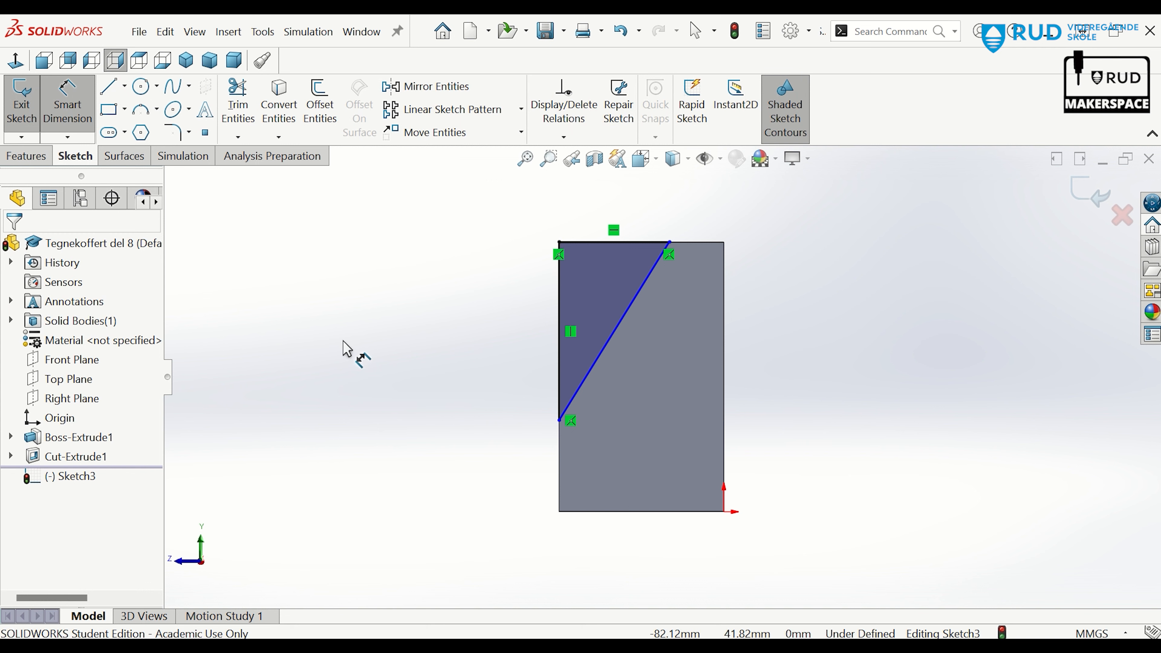
click(559, 420)
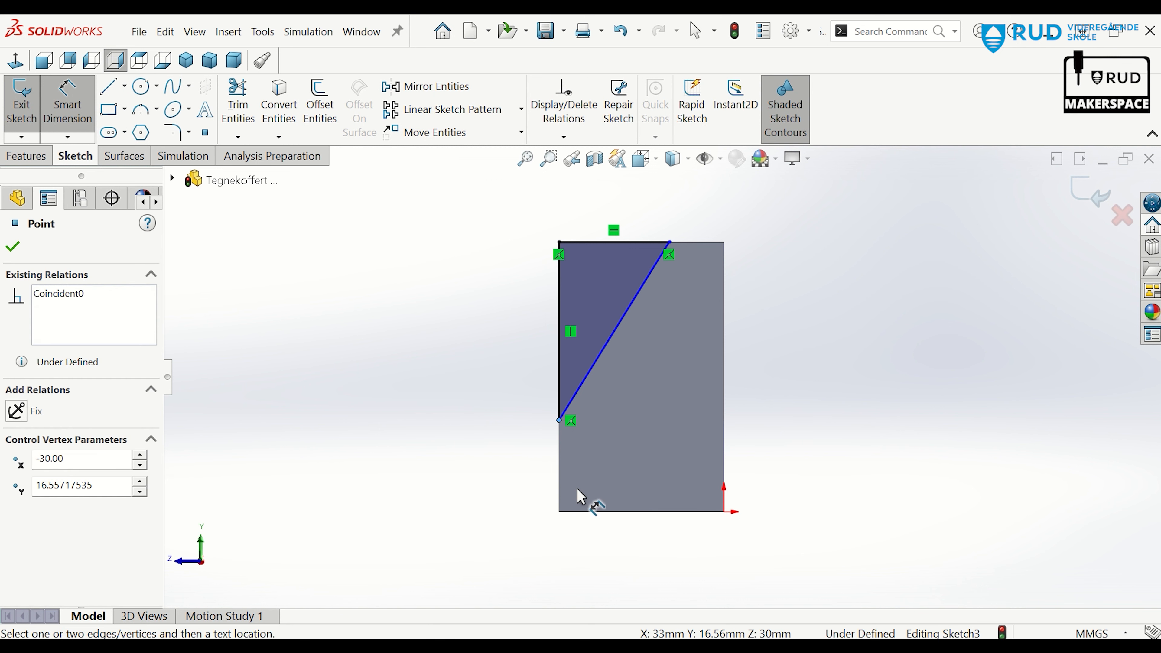
click(581, 512)
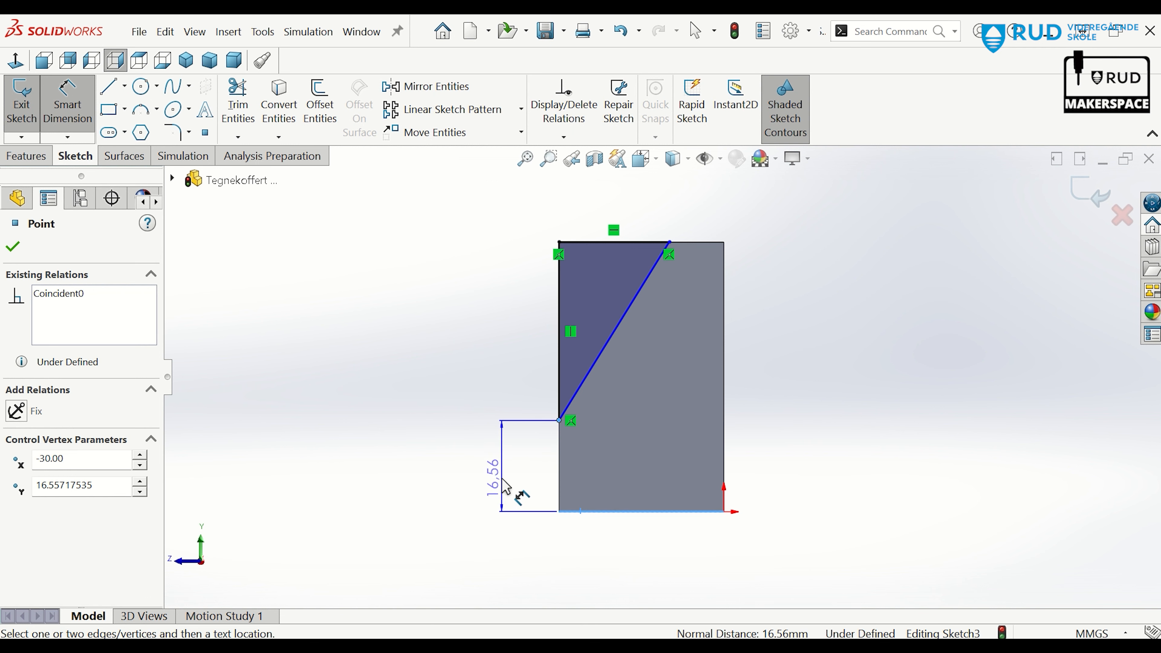
click(491, 469)
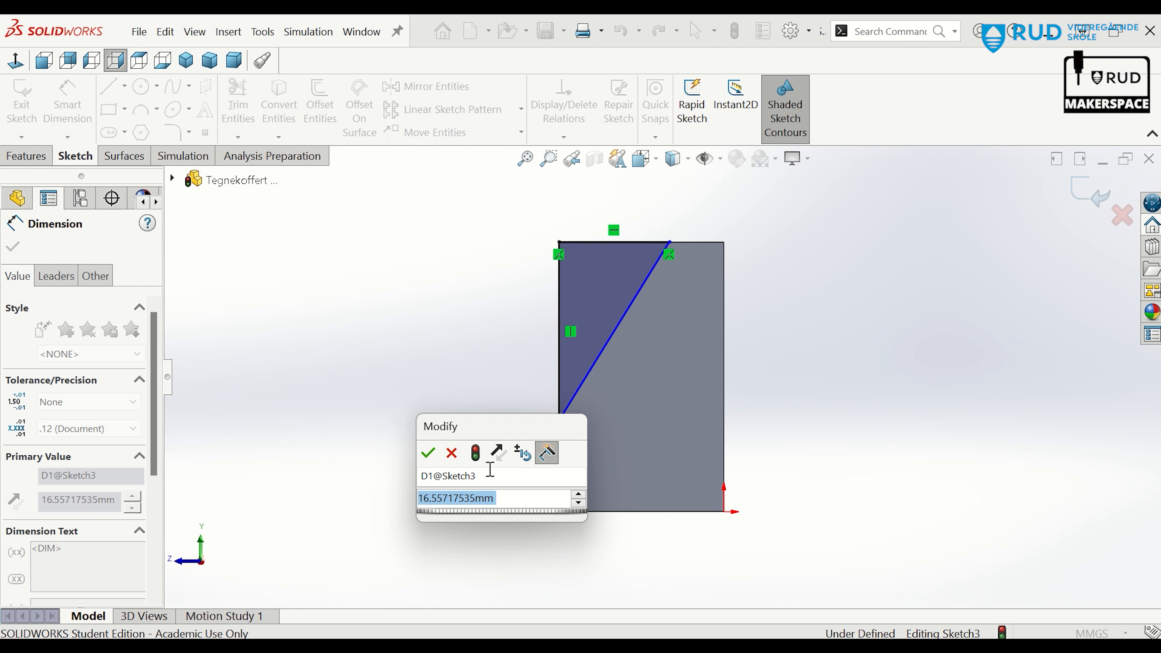
text(15)
click(427, 453)
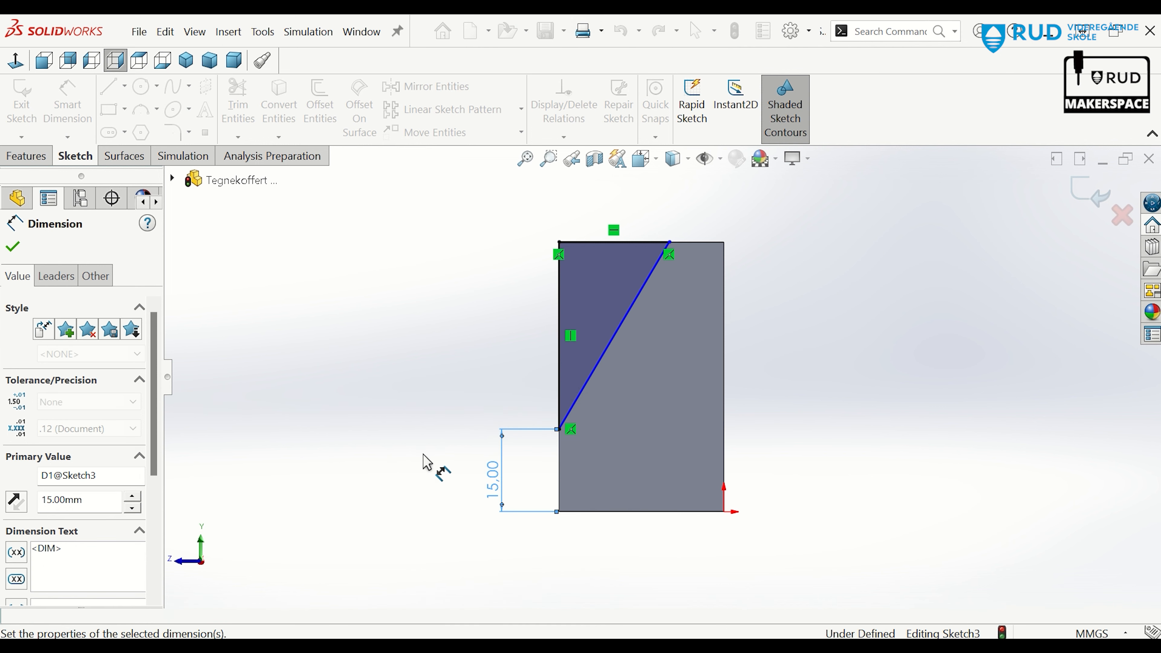
Dimension the distance from the triangle's vertex on the upper edge to the face's upper-right corner to 10 mm
click(669, 243)
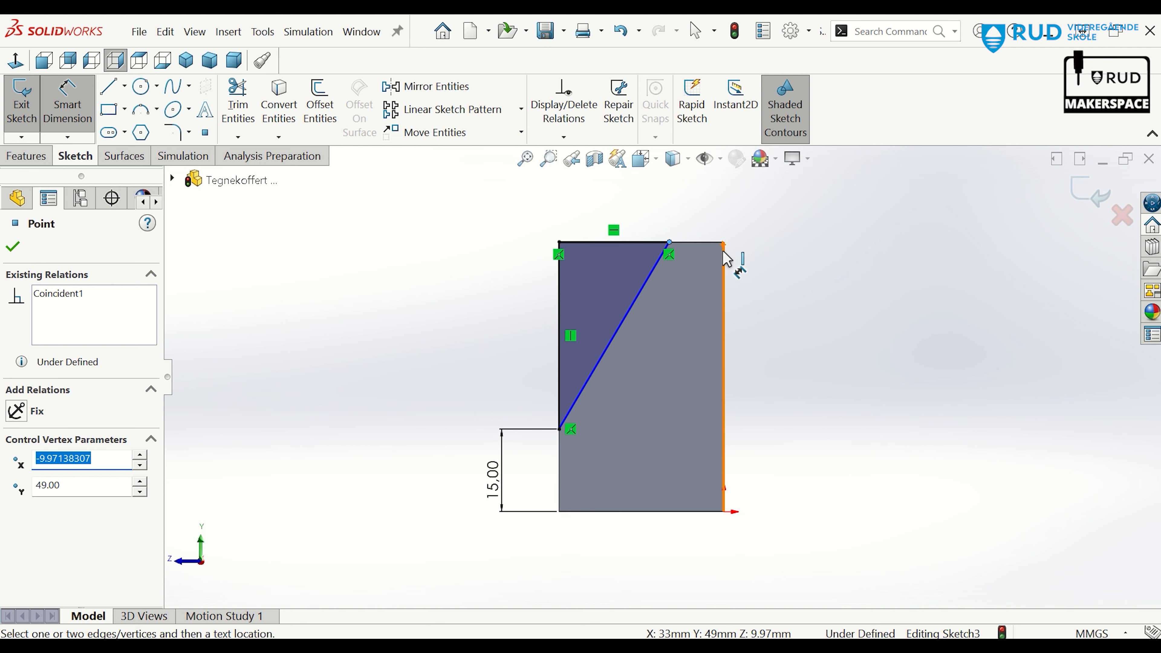
click(725, 243)
click(703, 212)
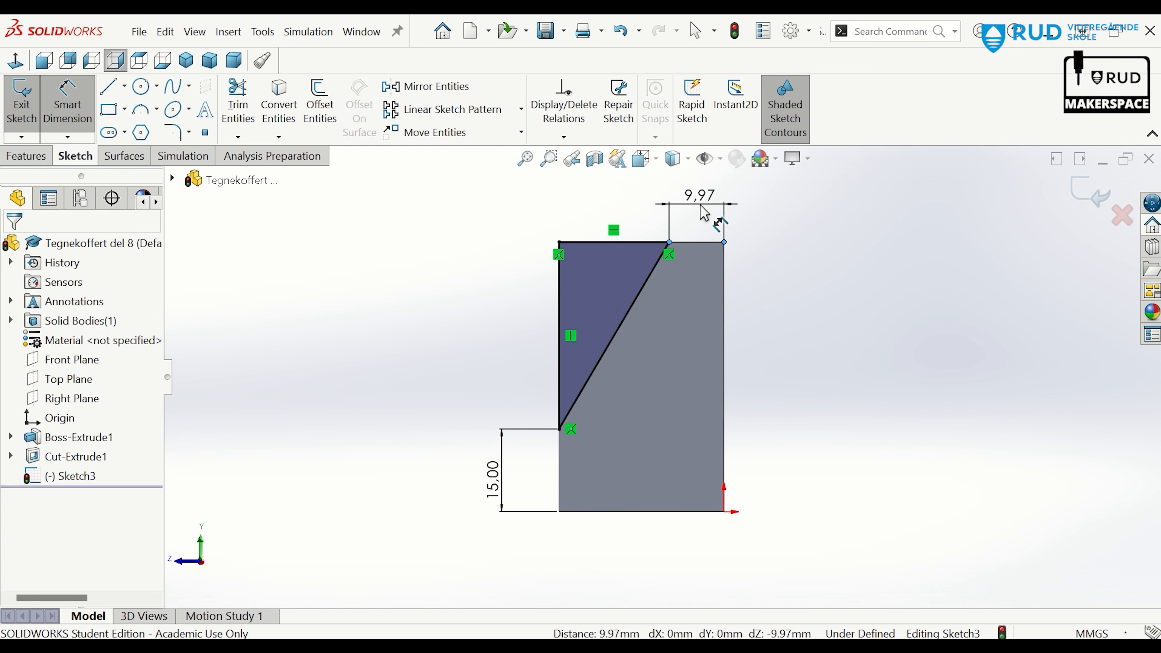
text(10)
key(Return)
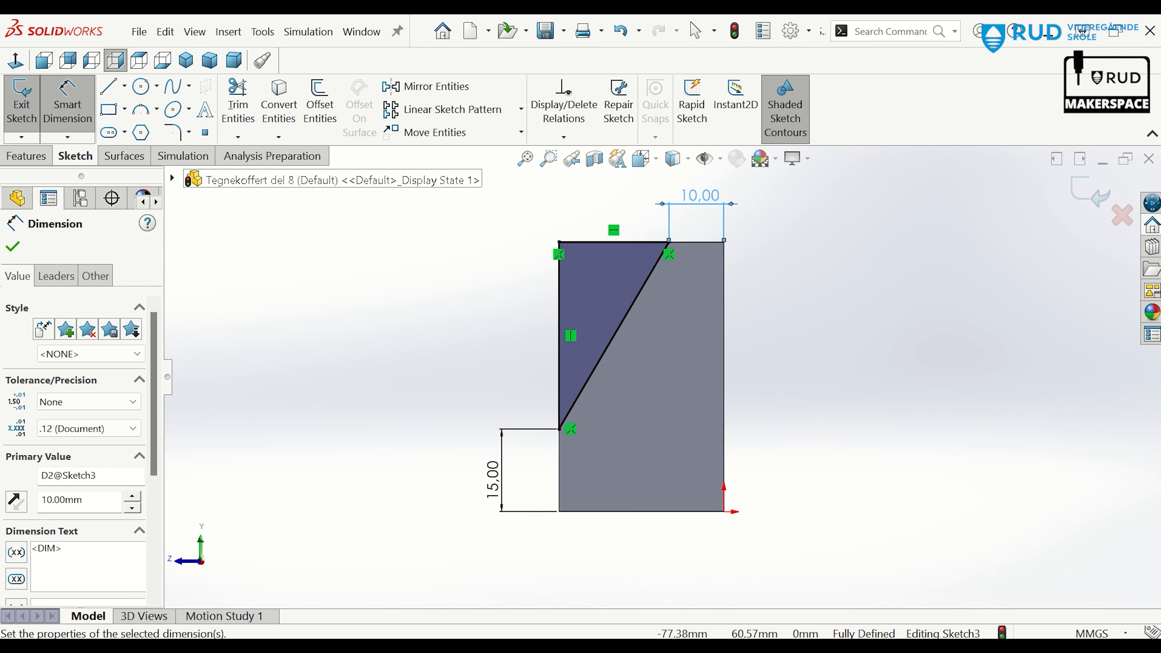
Cut-extrude the triangle through the block with a blind depth of 67 mm to form the sloped face
click(29, 156)
click(24, 98)
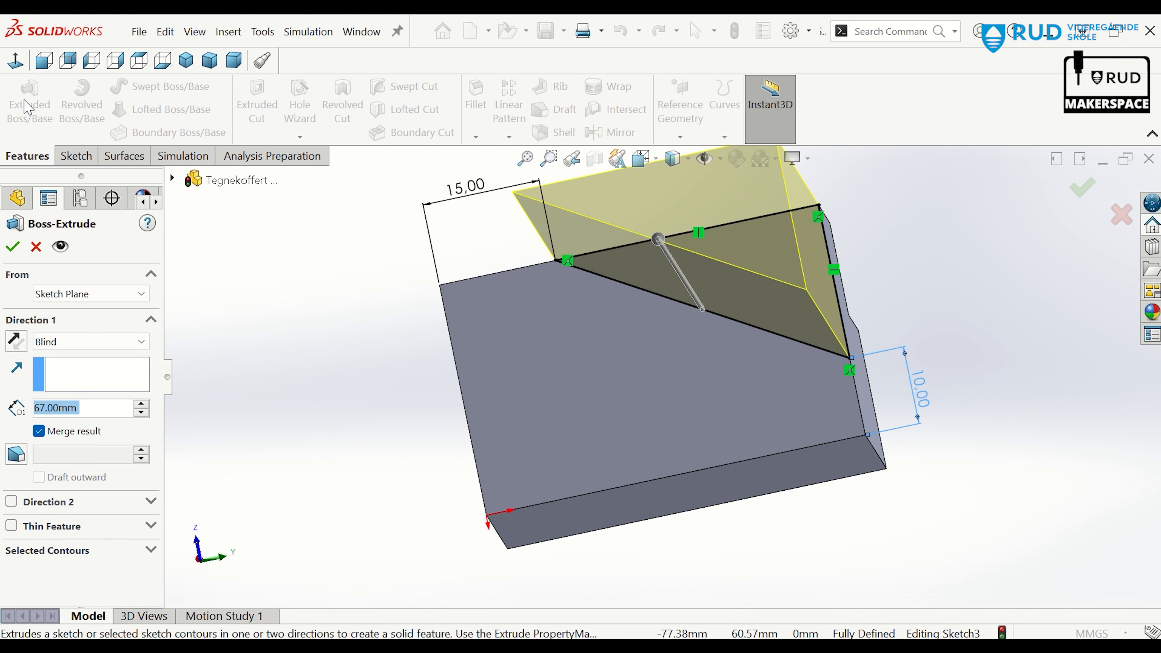
click(36, 247)
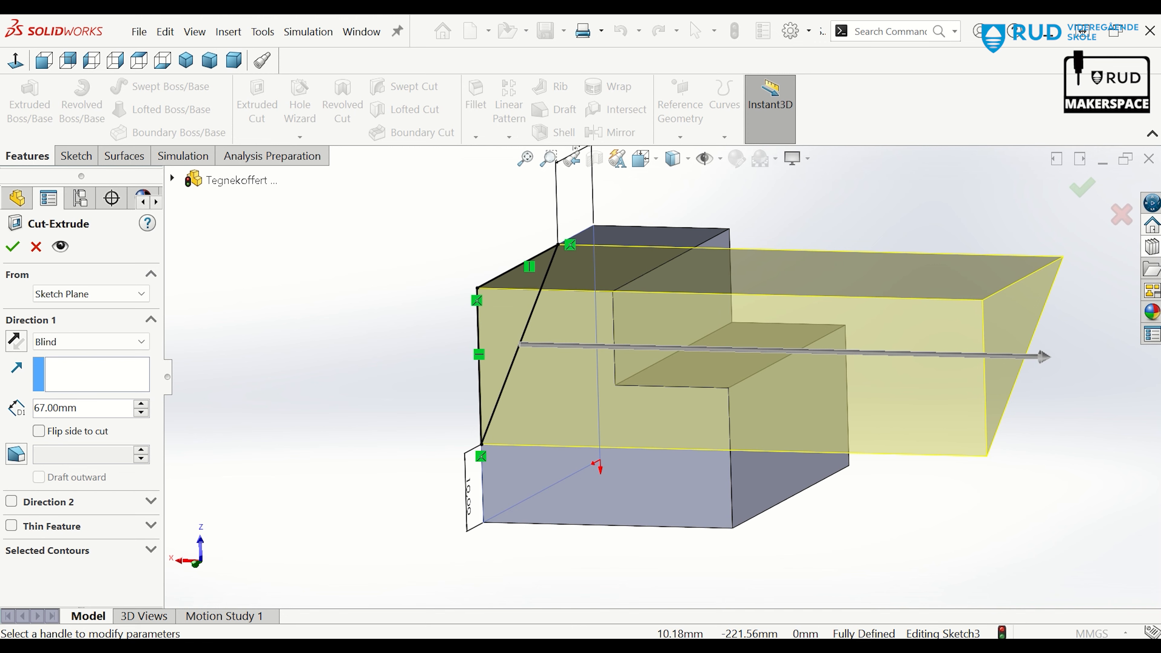
click(1090, 187)
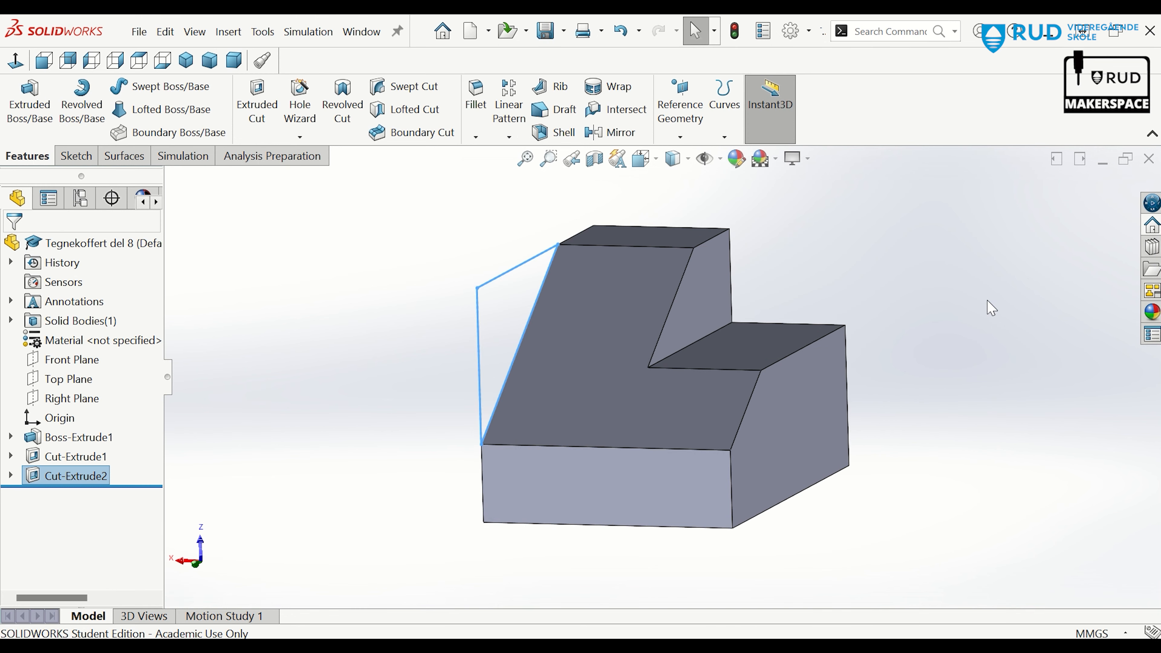
middle_drag(991, 309, 892, 426)
click(957, 390)
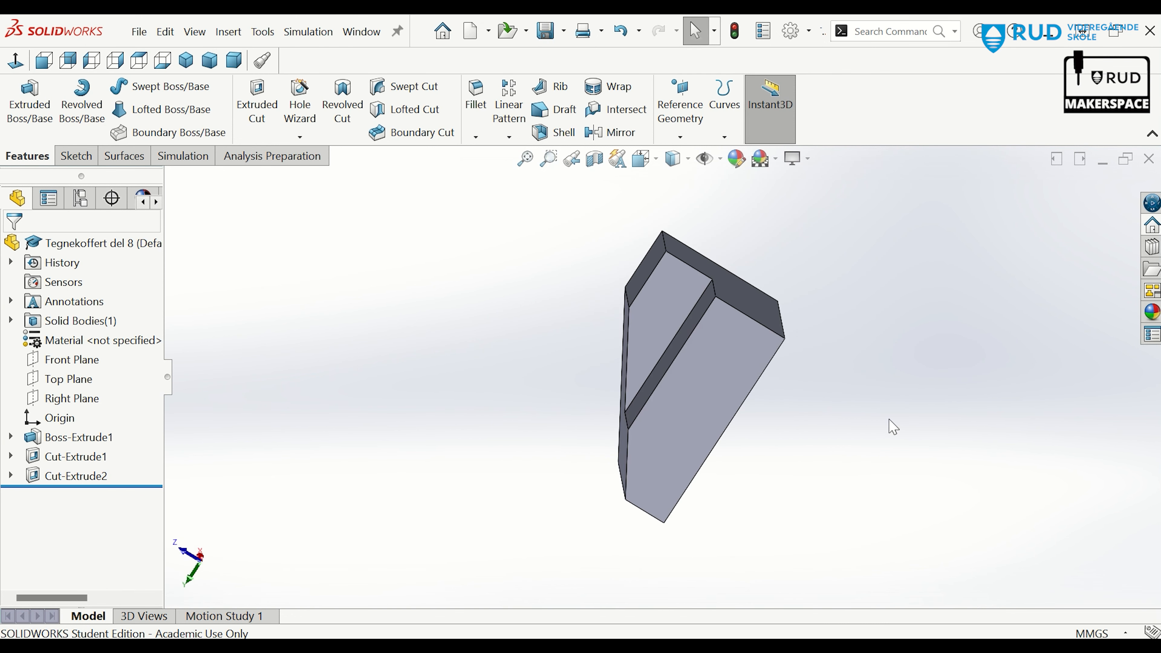
Assign the plastic material Acrylic (Medium-high impact) from the SOLIDWORKS Materials library to the part
click(139, 32)
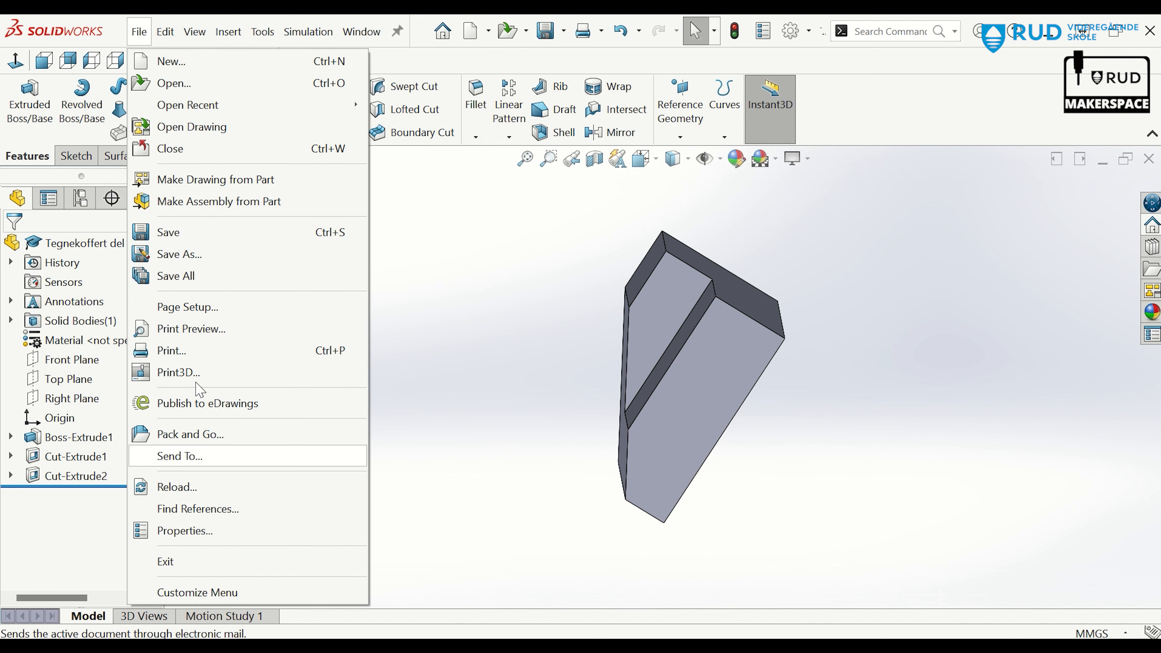
mouse_move(165, 32)
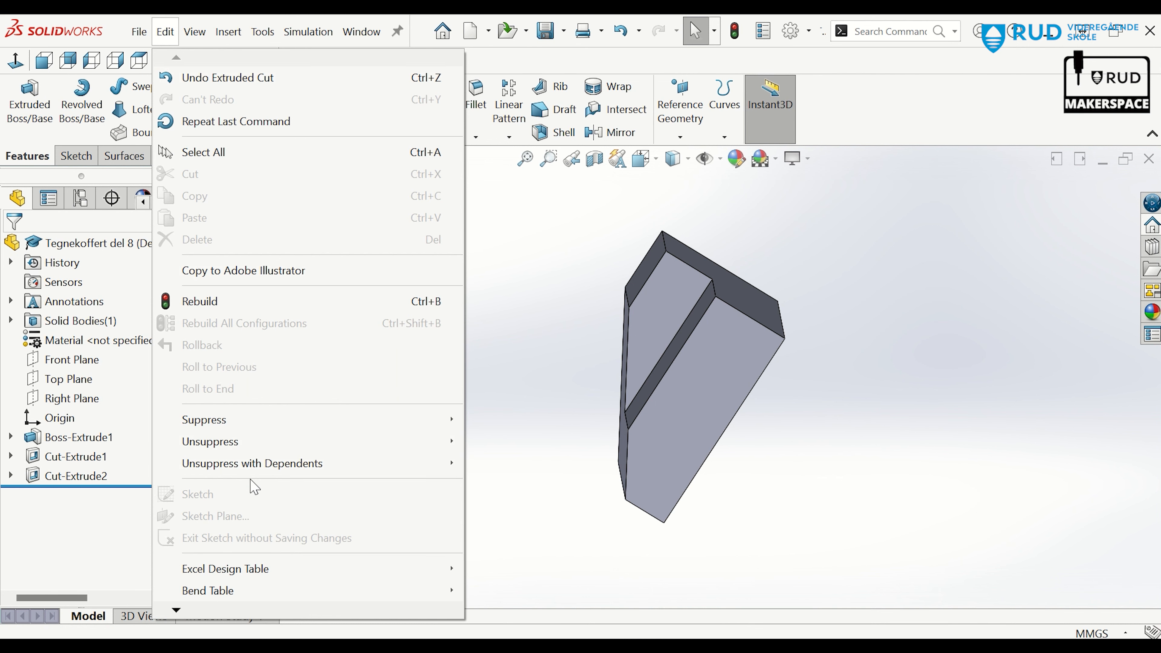
mouse_move(176, 611)
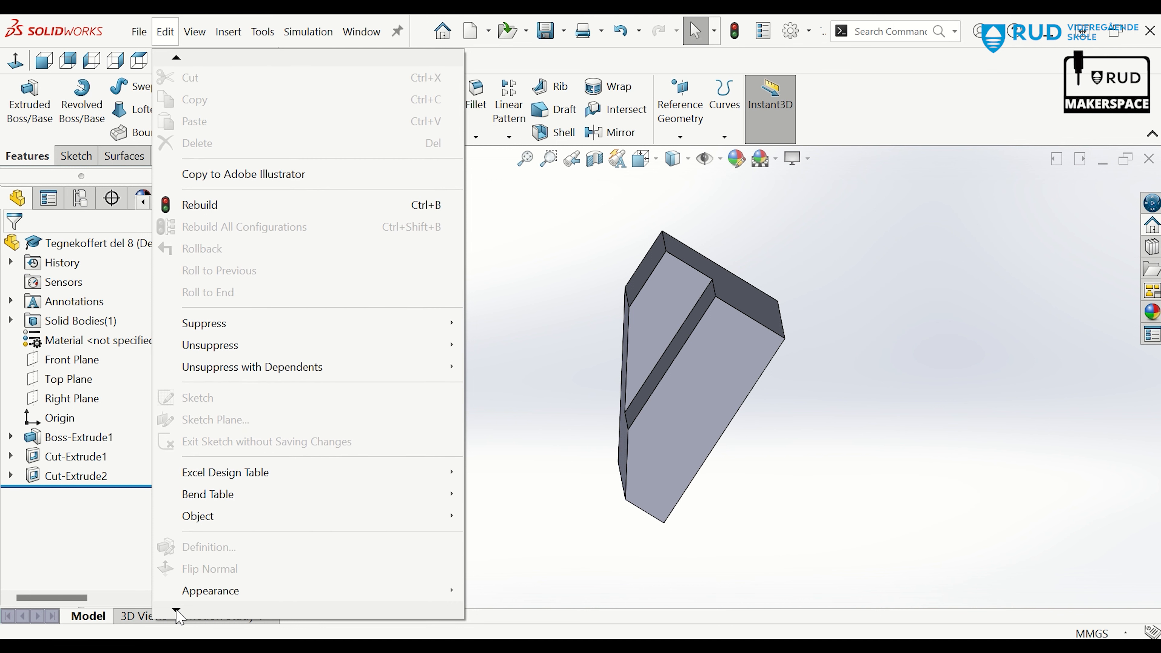
mouse_move(221, 570)
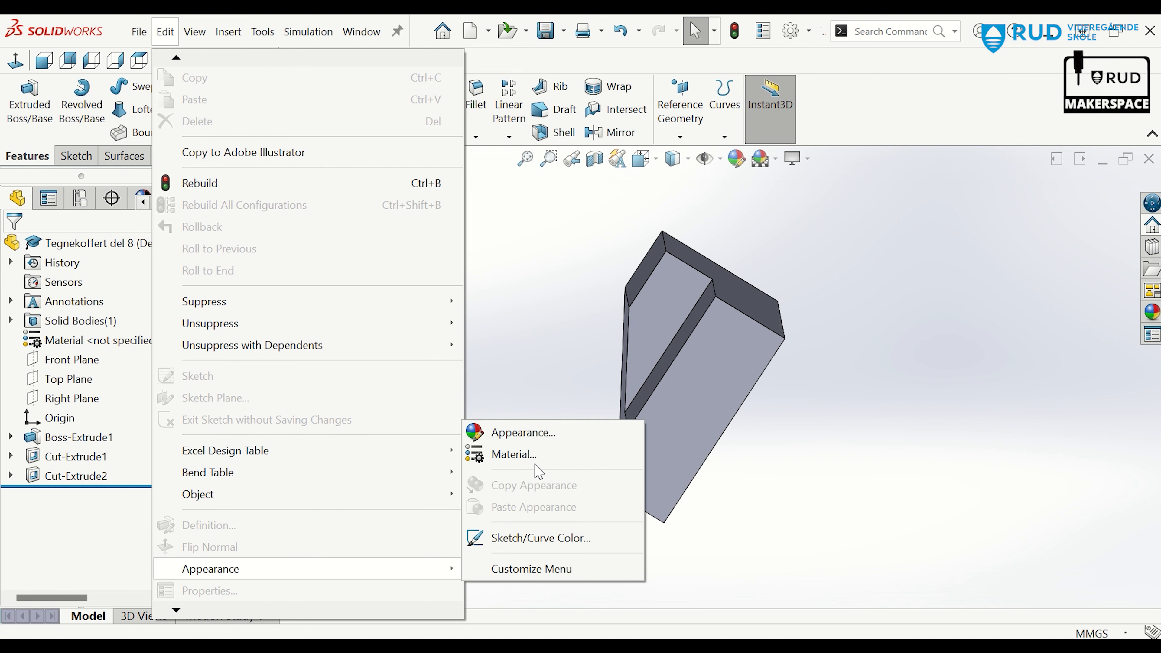
click(524, 460)
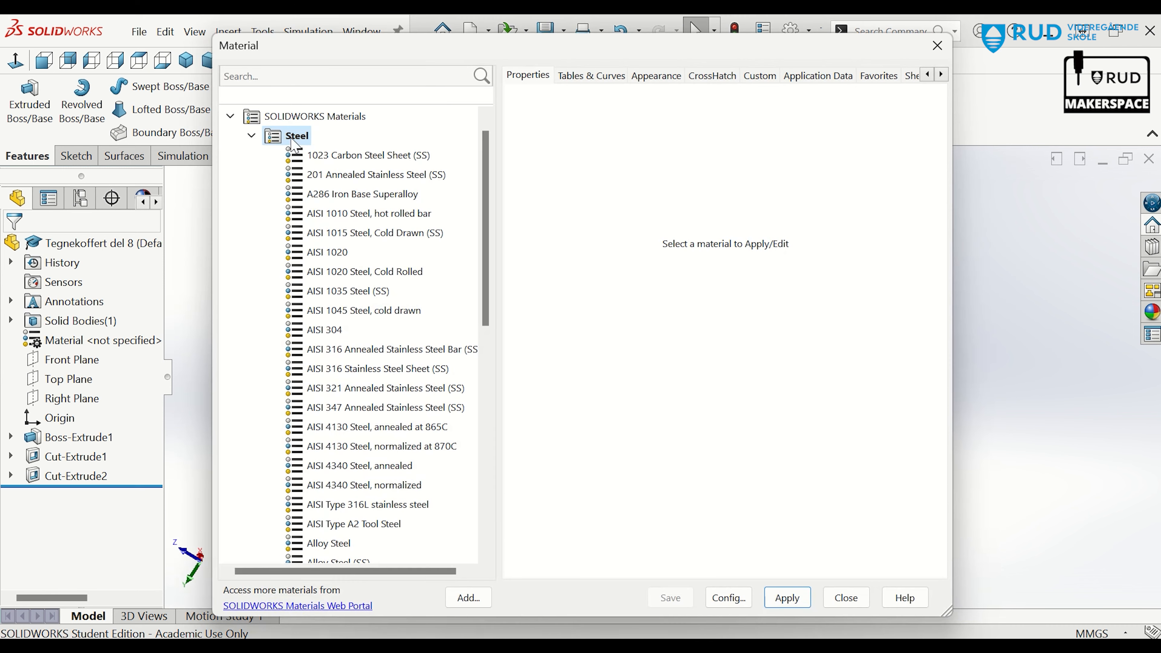
click(251, 137)
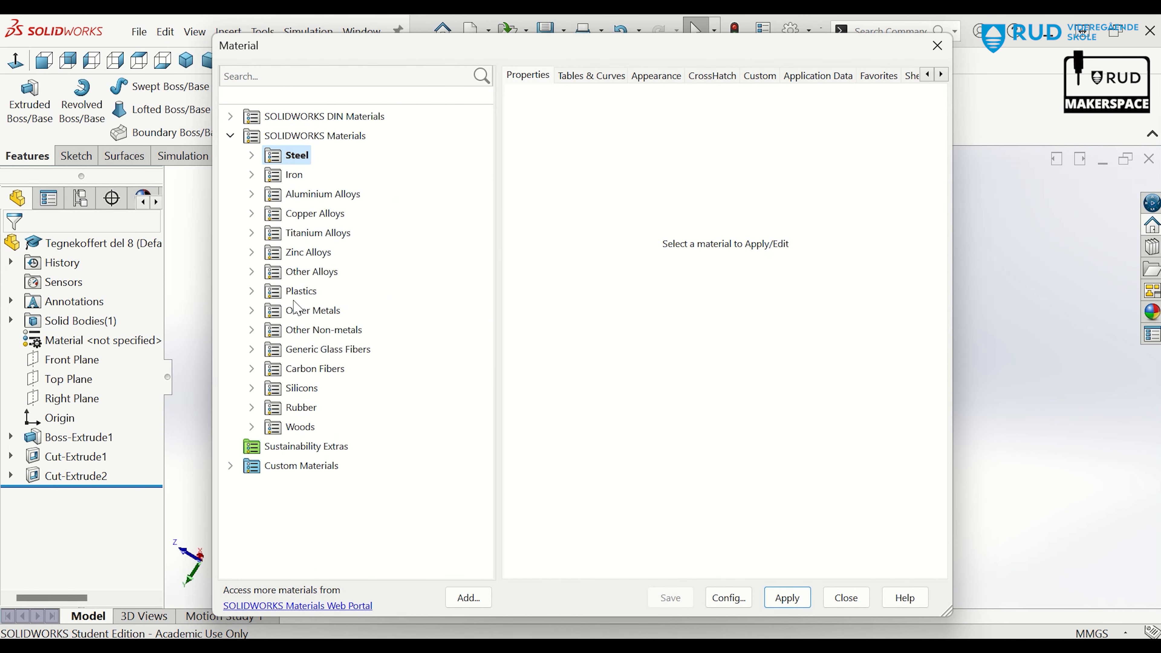
click(291, 291)
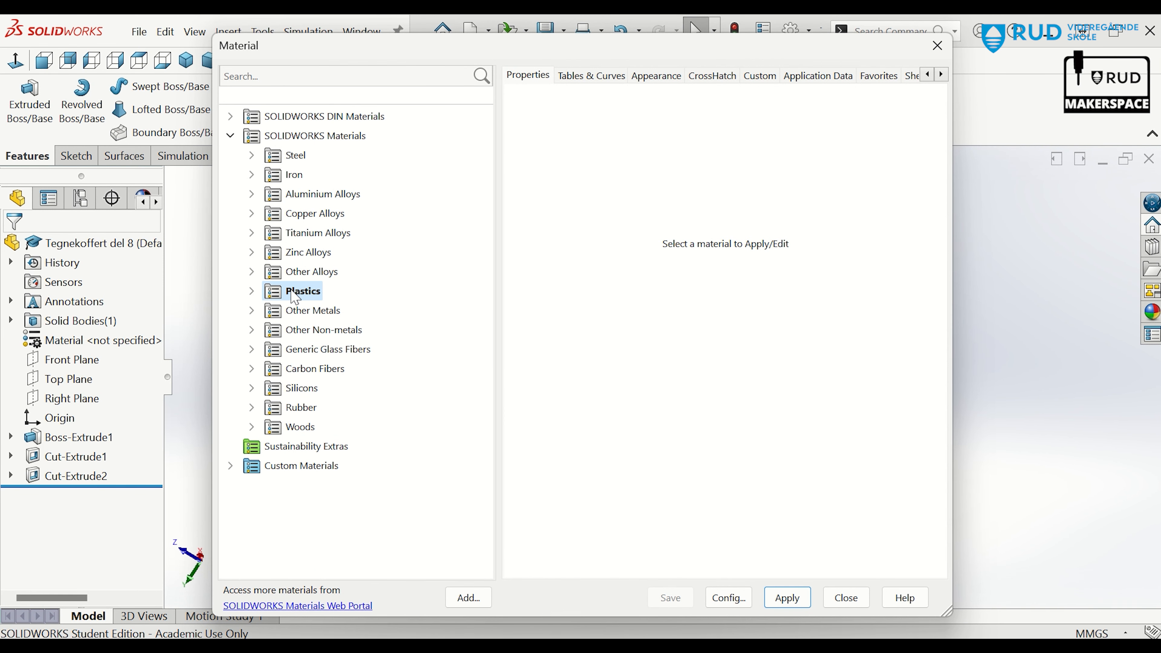
click(252, 292)
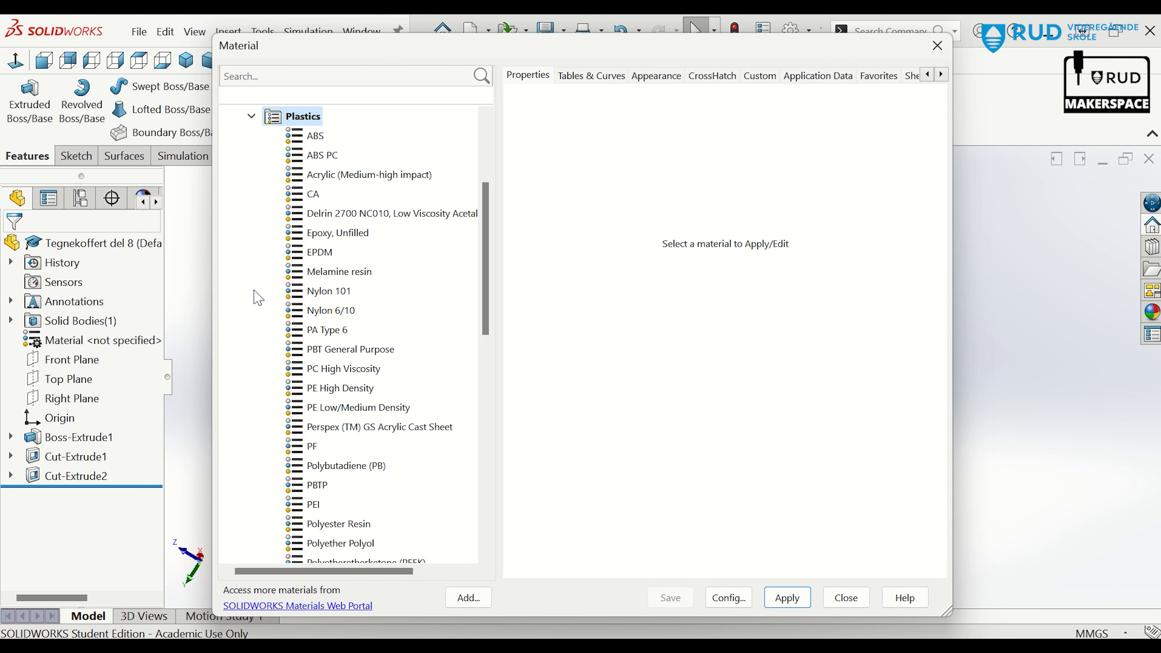
click(373, 175)
click(787, 598)
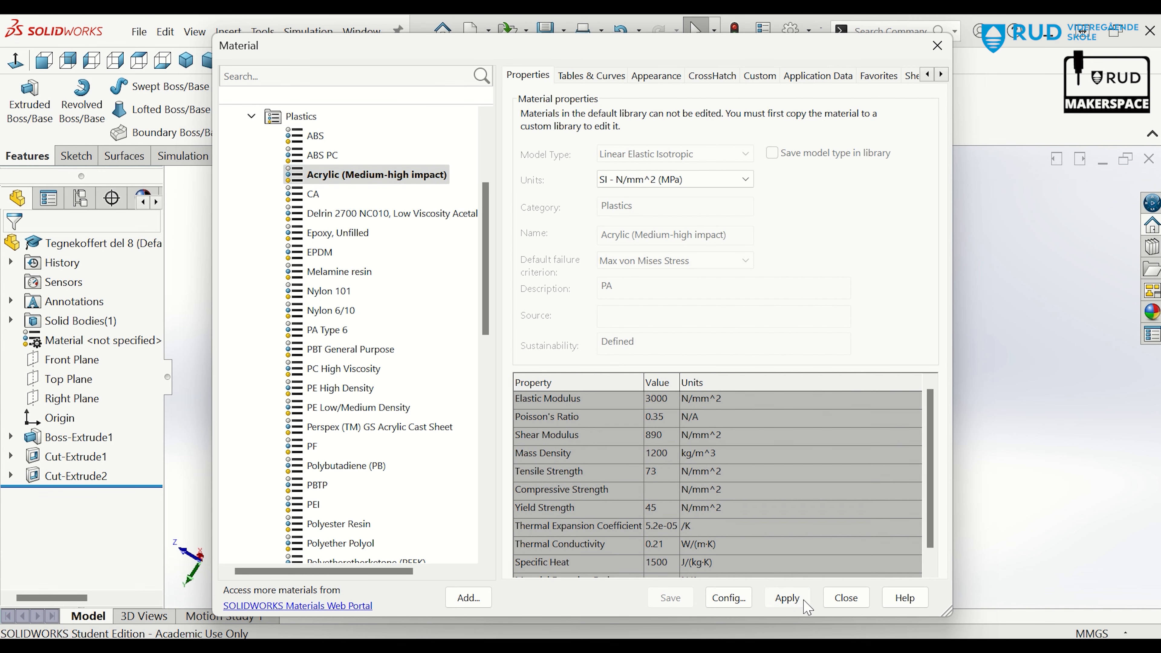
click(846, 597)
Export a copy of the part as the STL file Tegnekoffert del 8 in the Del 8 folder
middle_drag(836, 589, 824, 487)
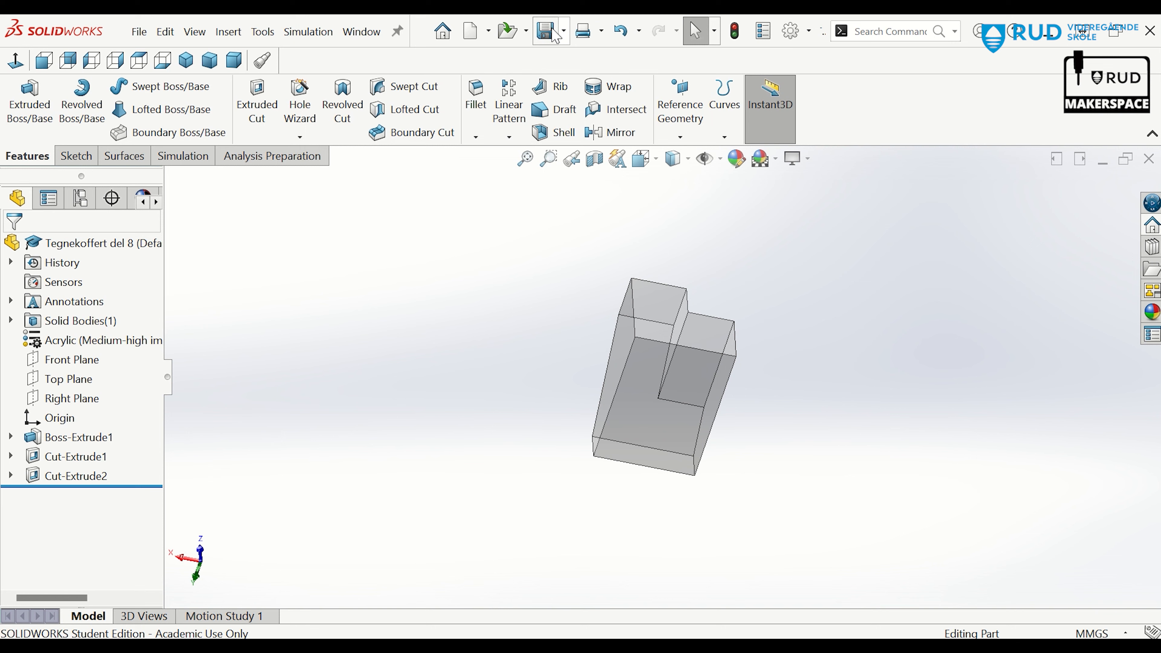
click(564, 30)
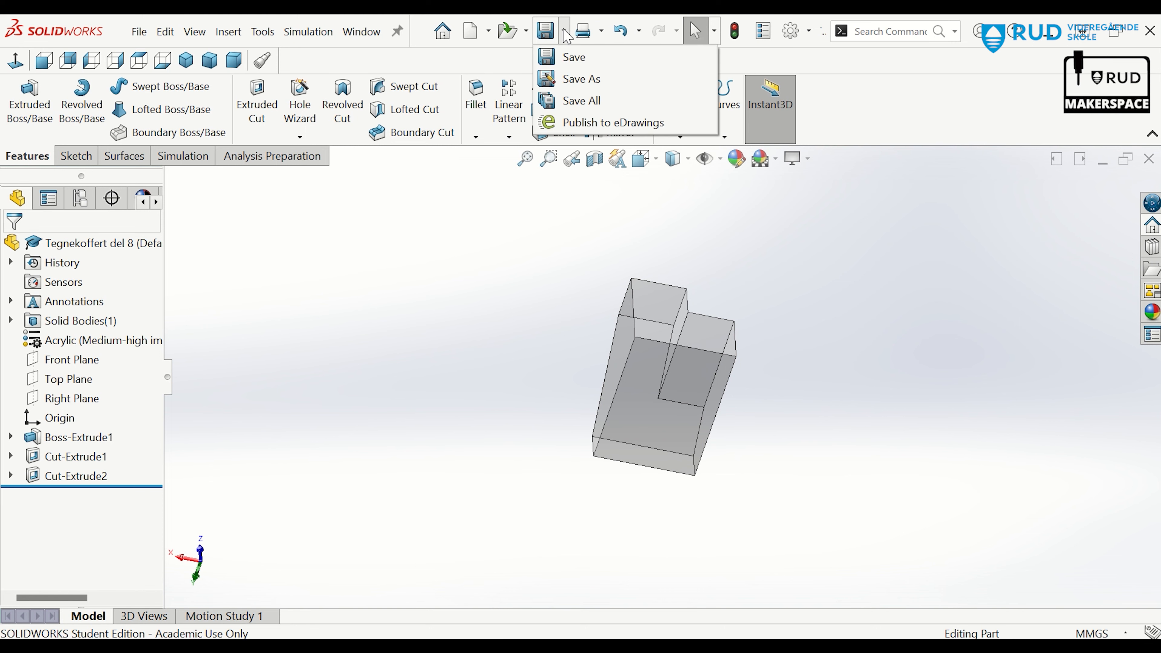
click(581, 79)
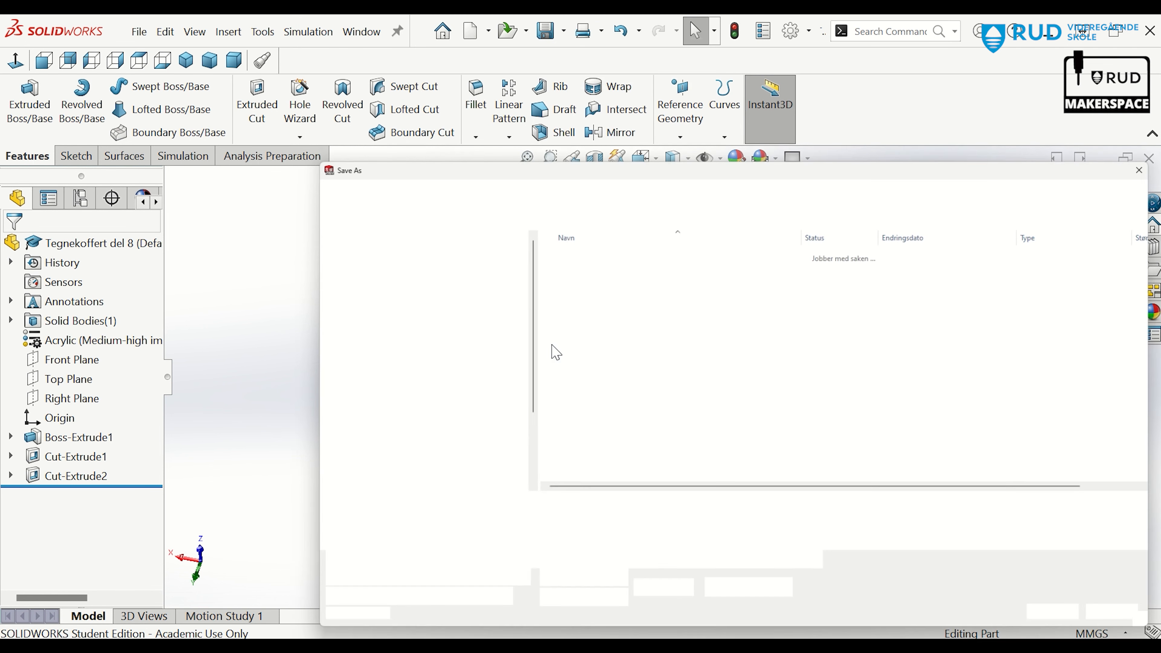
click(539, 523)
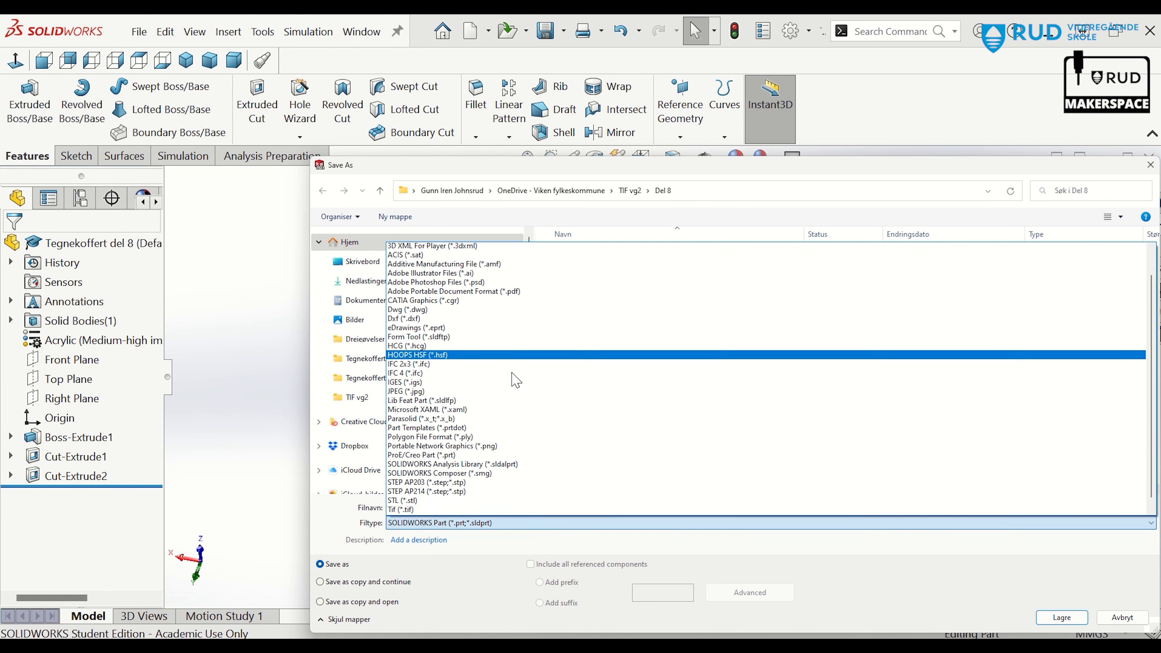
click(485, 484)
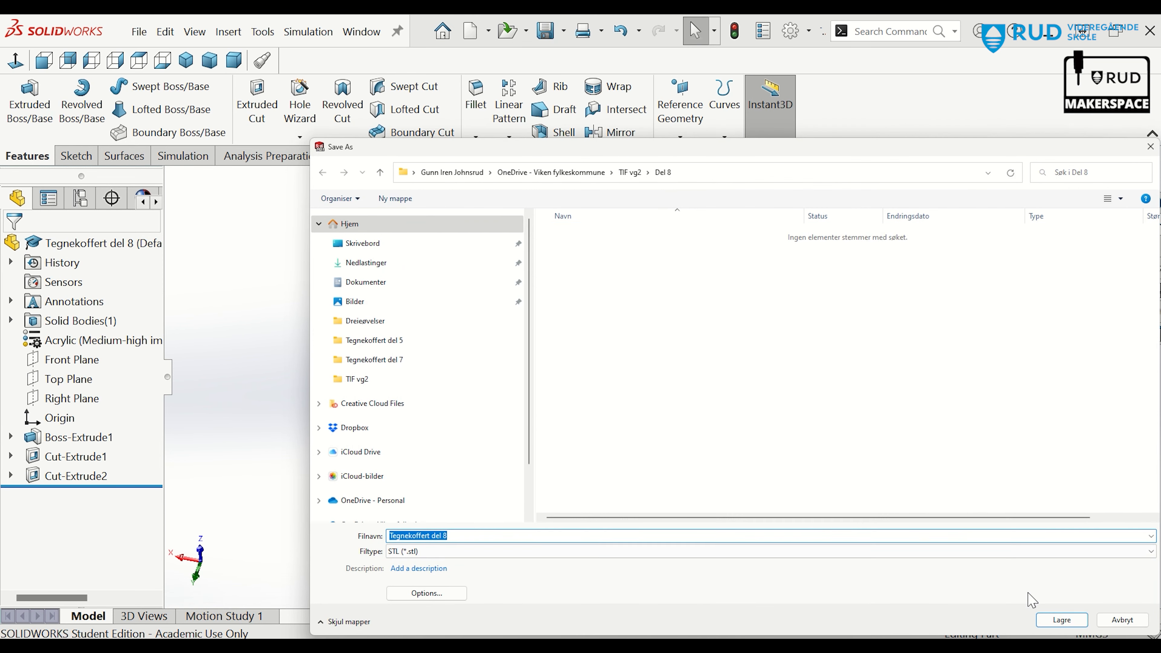
click(1065, 621)
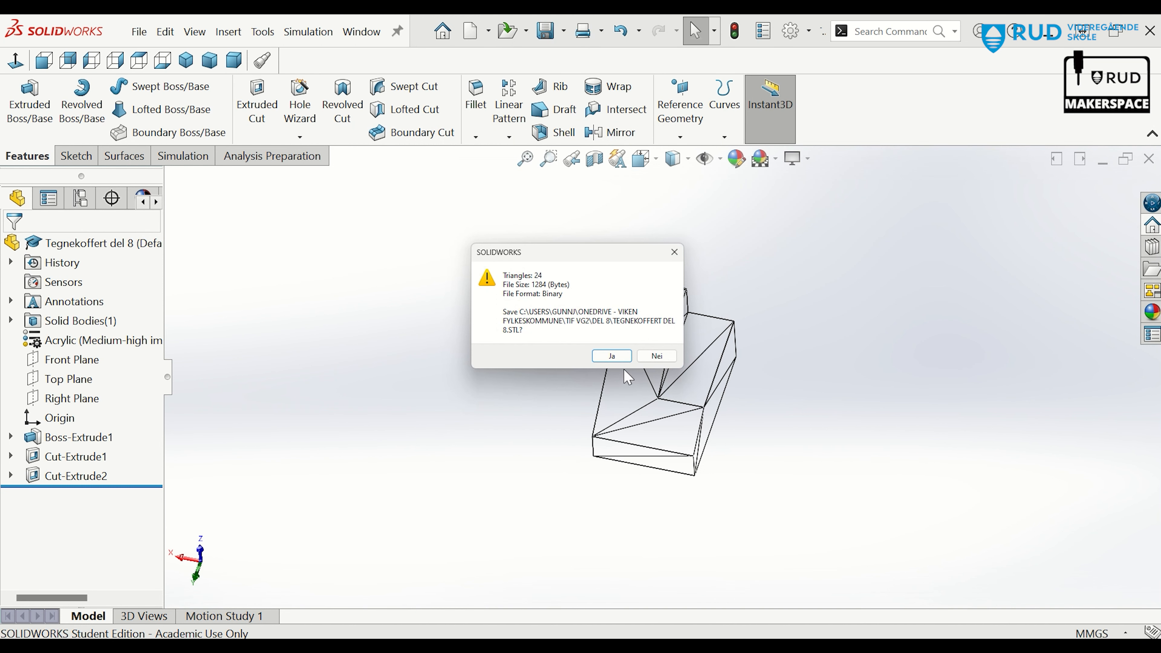
click(611, 357)
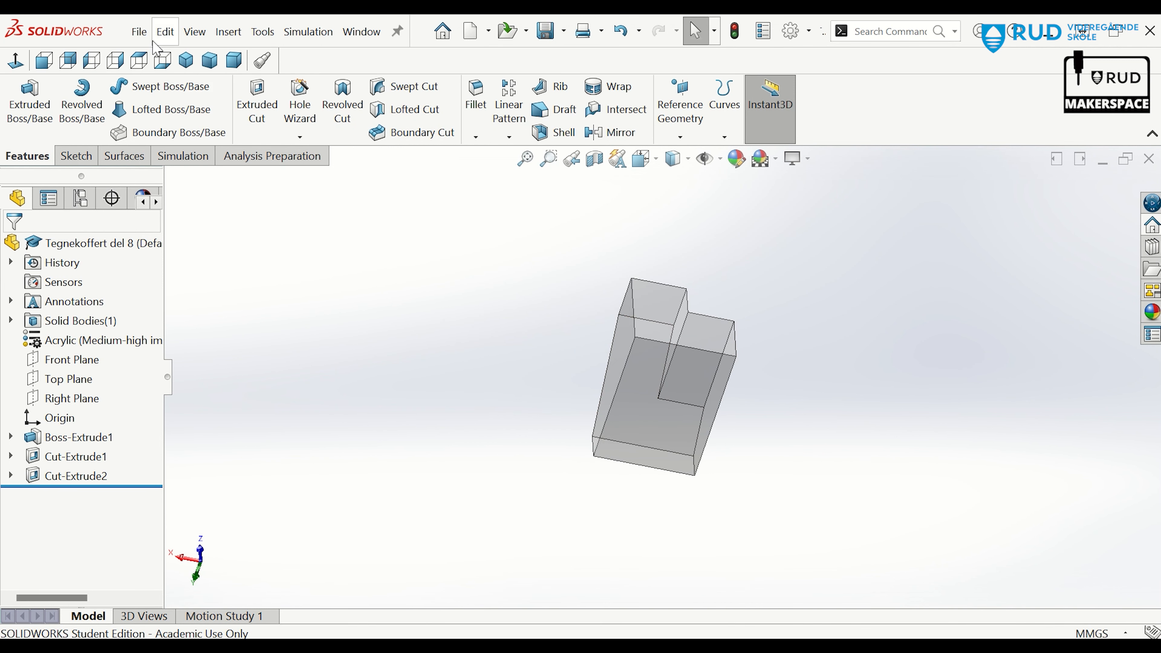
Create a drawing from the part using the sheet format Rud A4 2021 vs2.slddrt
click(138, 31)
click(191, 181)
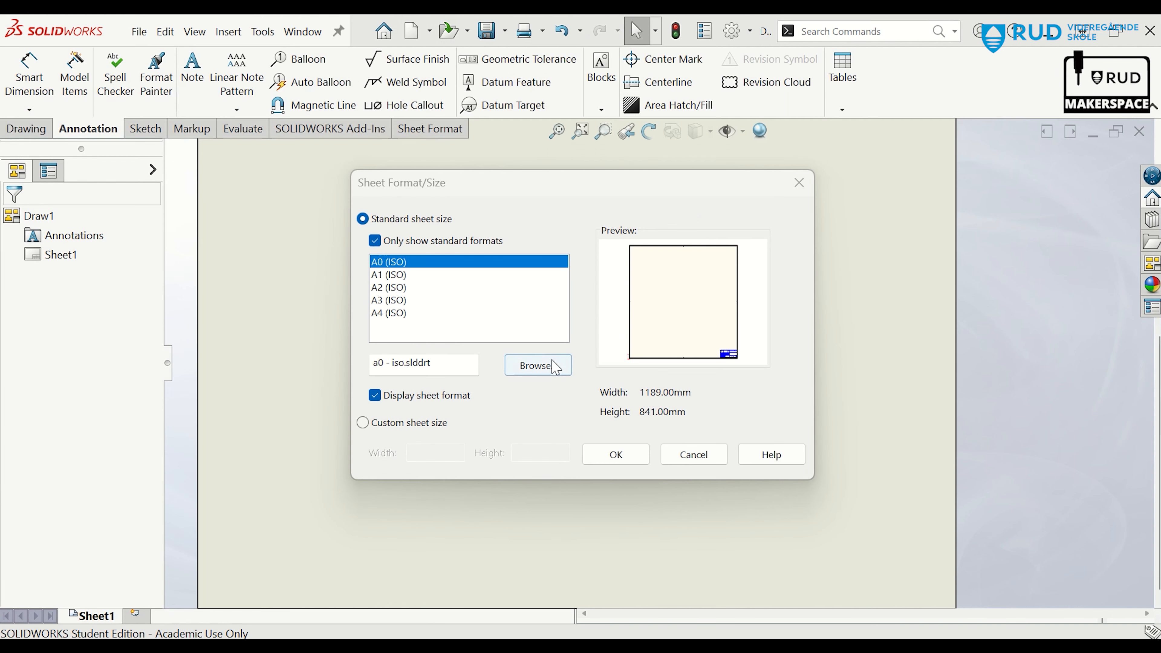
click(556, 366)
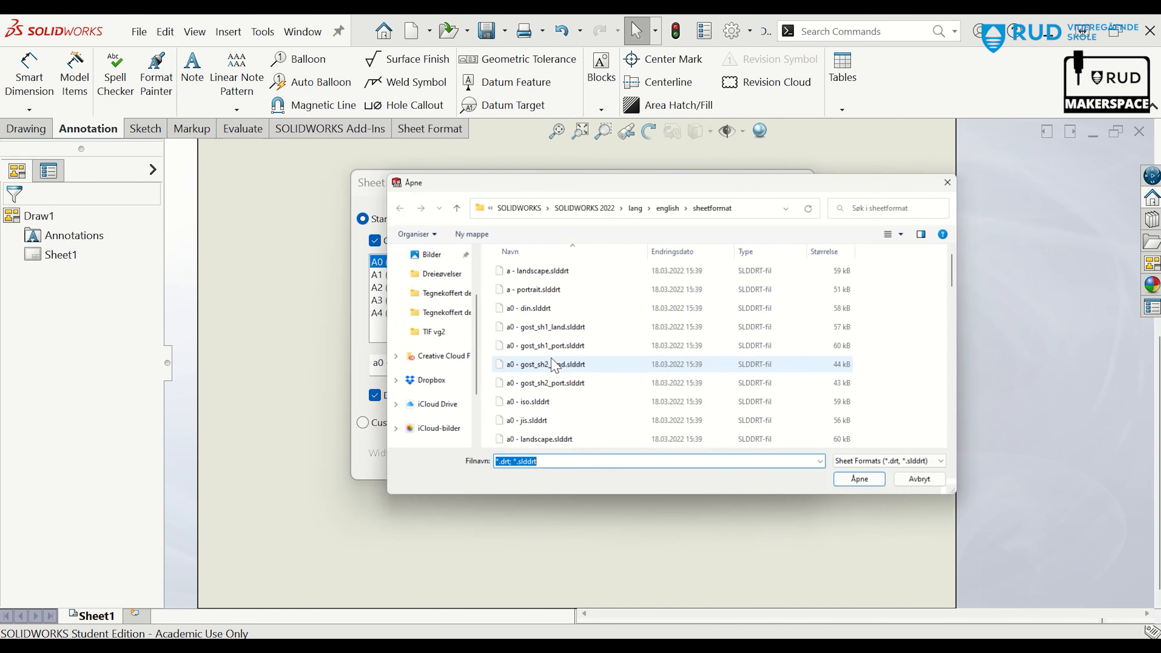
click(578, 441)
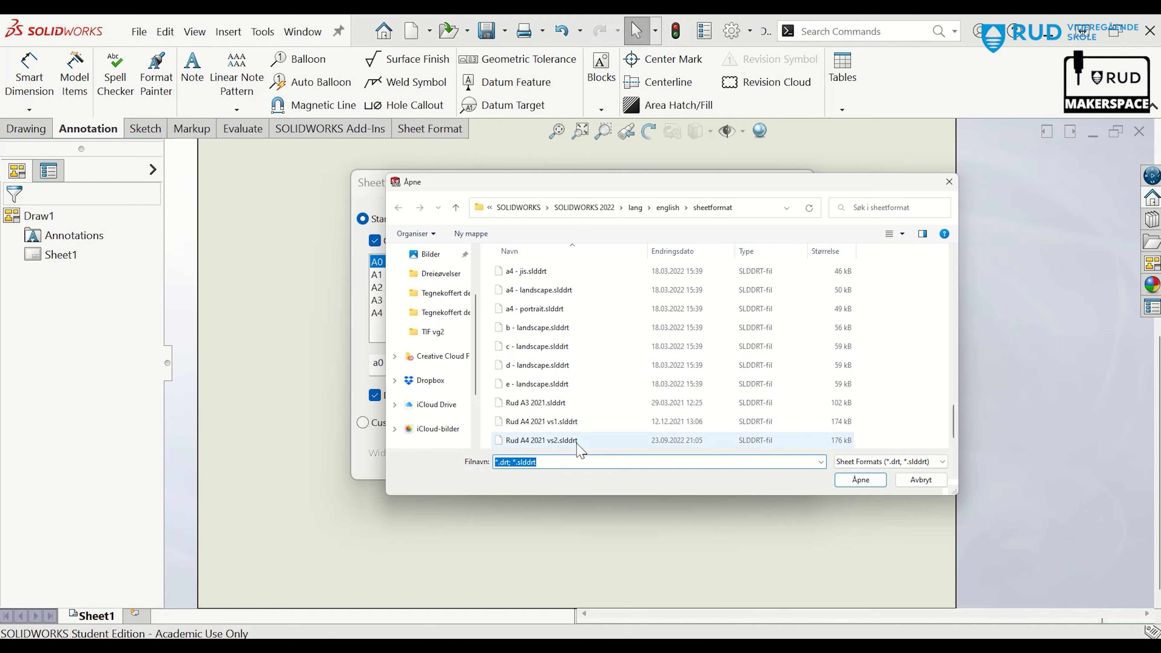
click(863, 481)
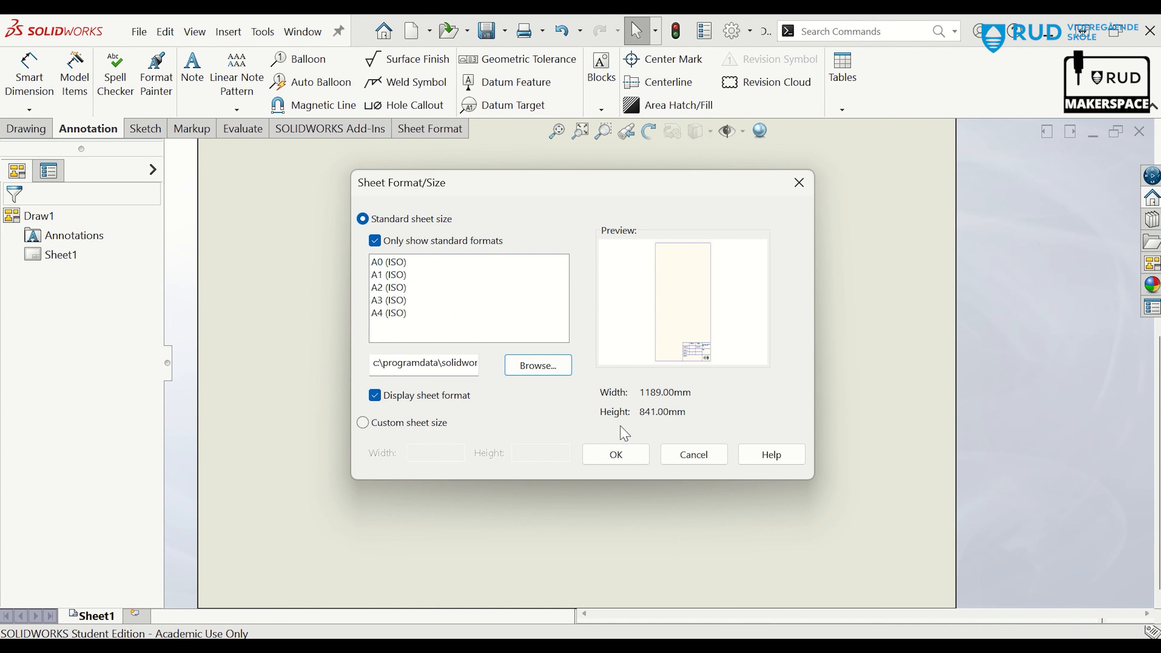
click(613, 454)
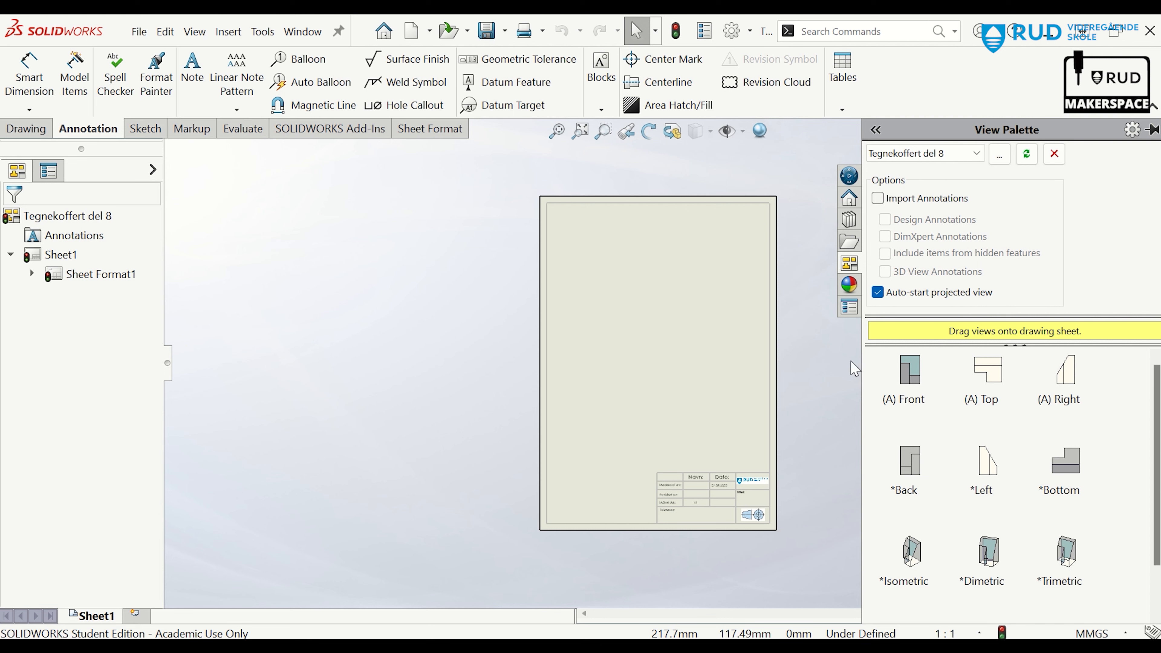
Place the front view in the sheet's upper-left area, with one projected view to its right and one below it
drag(912, 373, 604, 269)
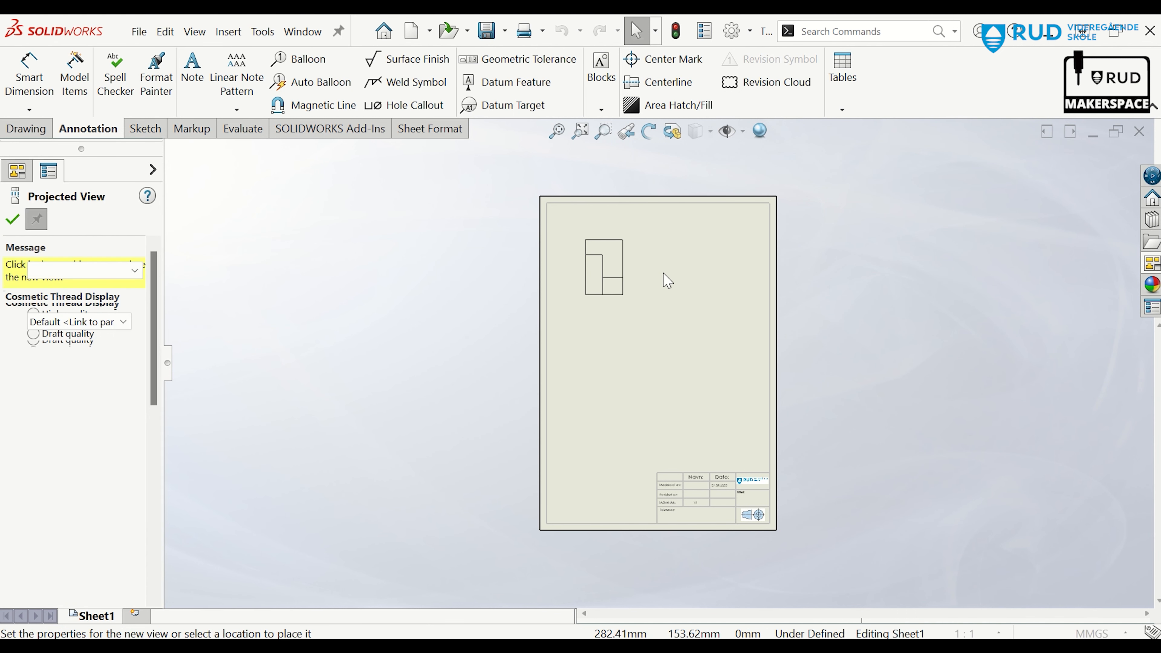
click(683, 275)
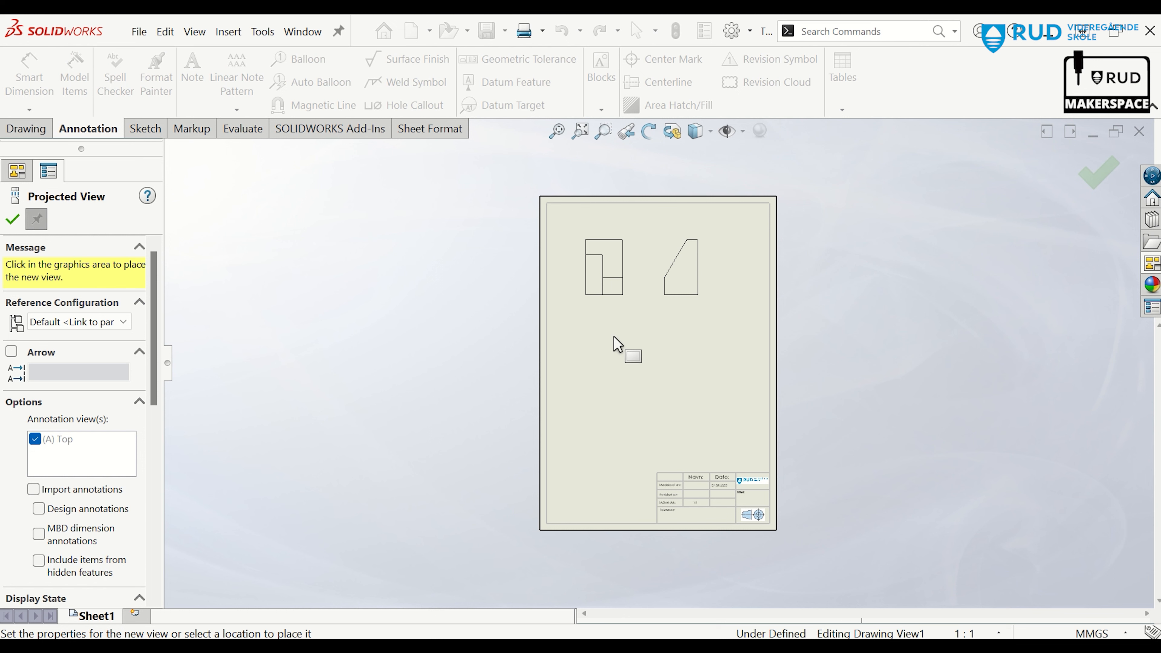
click(613, 373)
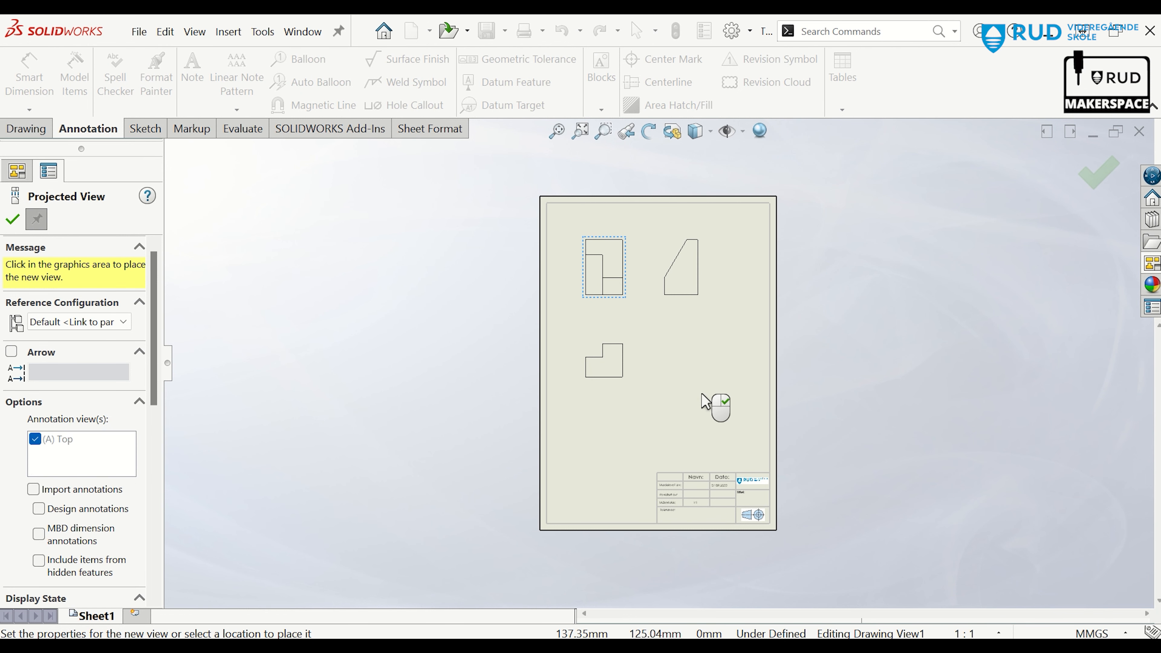
click(708, 406)
key(Escape)
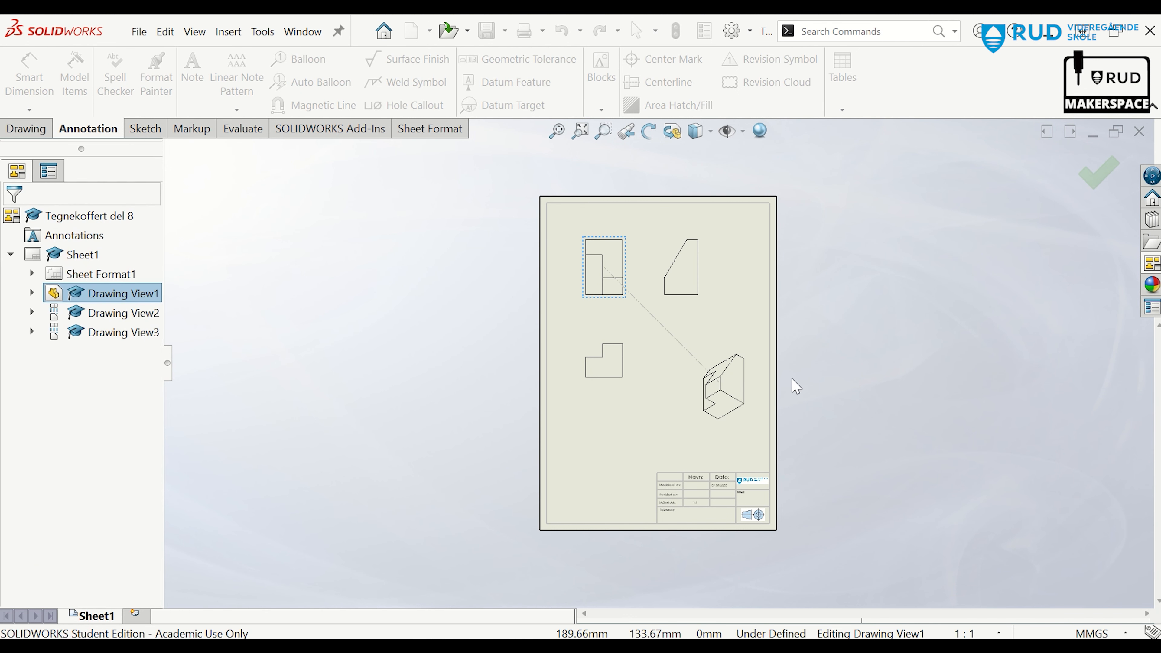
Add a dimetric view above the title block and display it as Shaded With Edges
click(1151, 263)
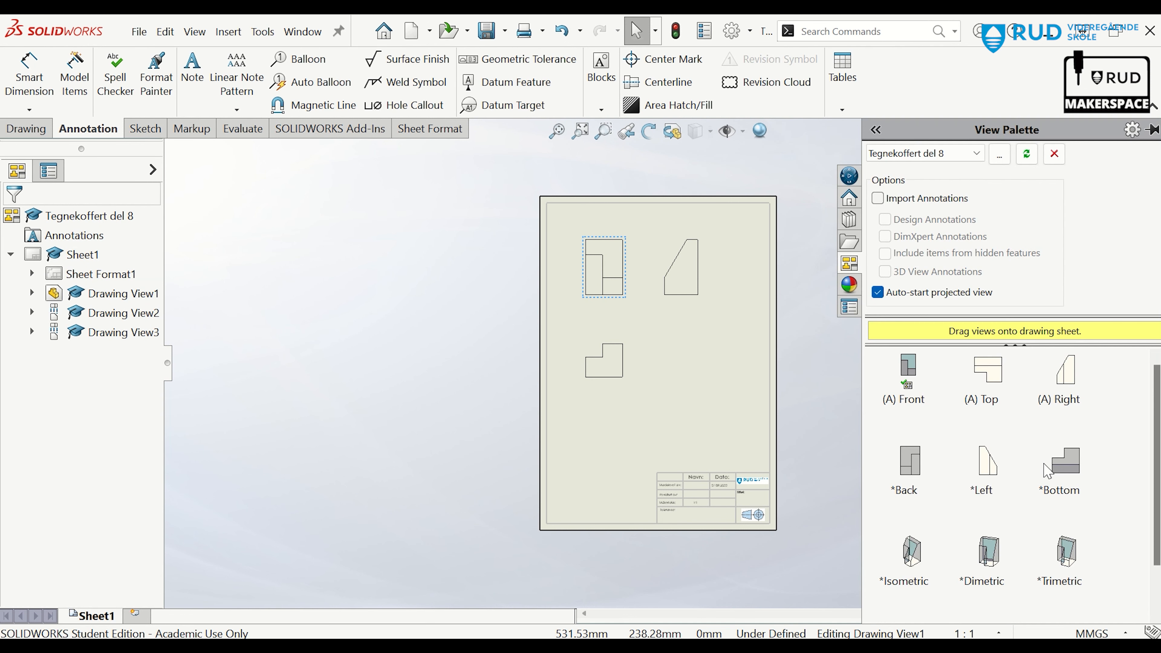
mouse_move(989, 554)
mouse_down()
mouse_move(696, 394)
mouse_move(718, 412)
mouse_up()
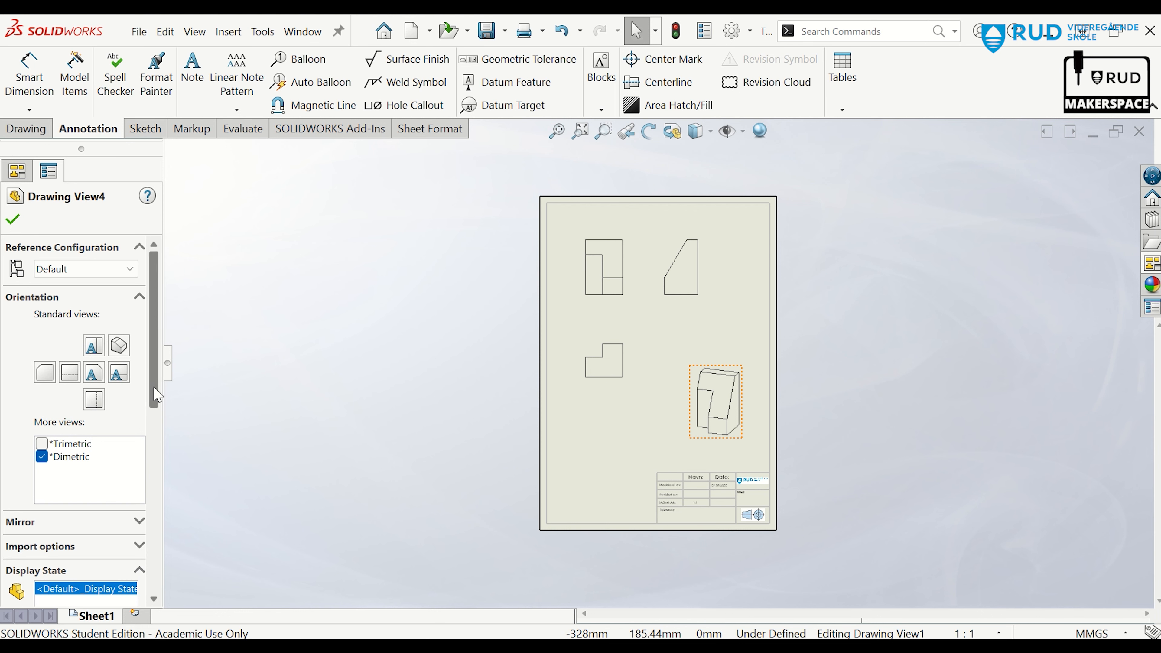
scroll(157, 394, down, 5)
click(114, 364)
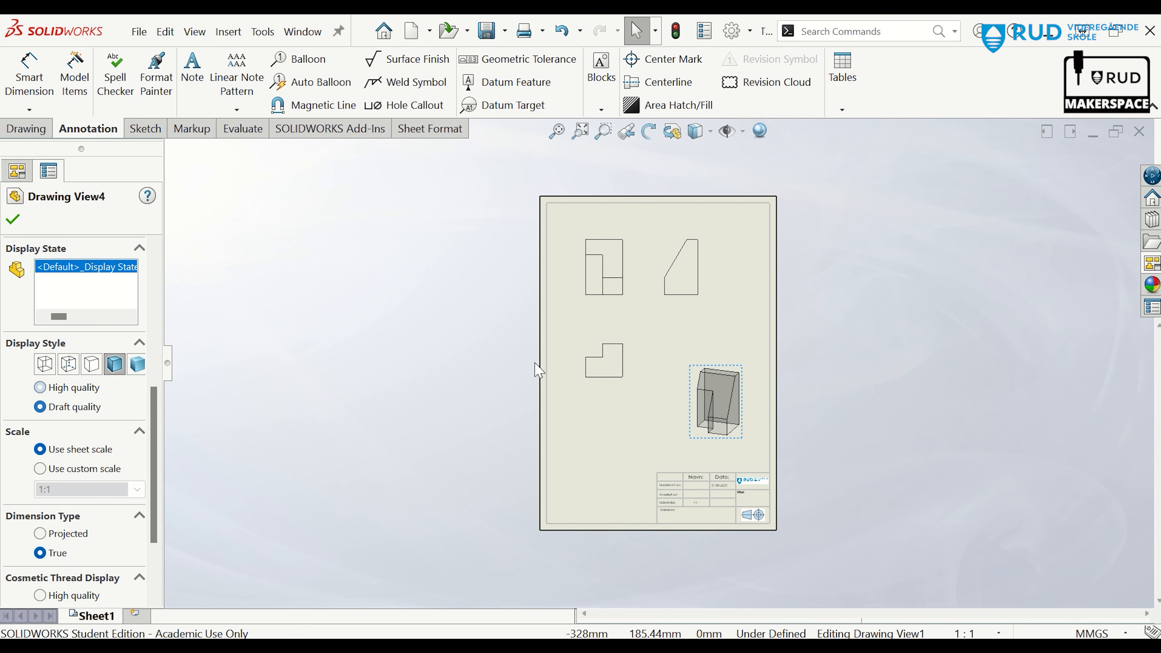
Show hidden lines in the projected view below the front view and in the projected side view
click(618, 353)
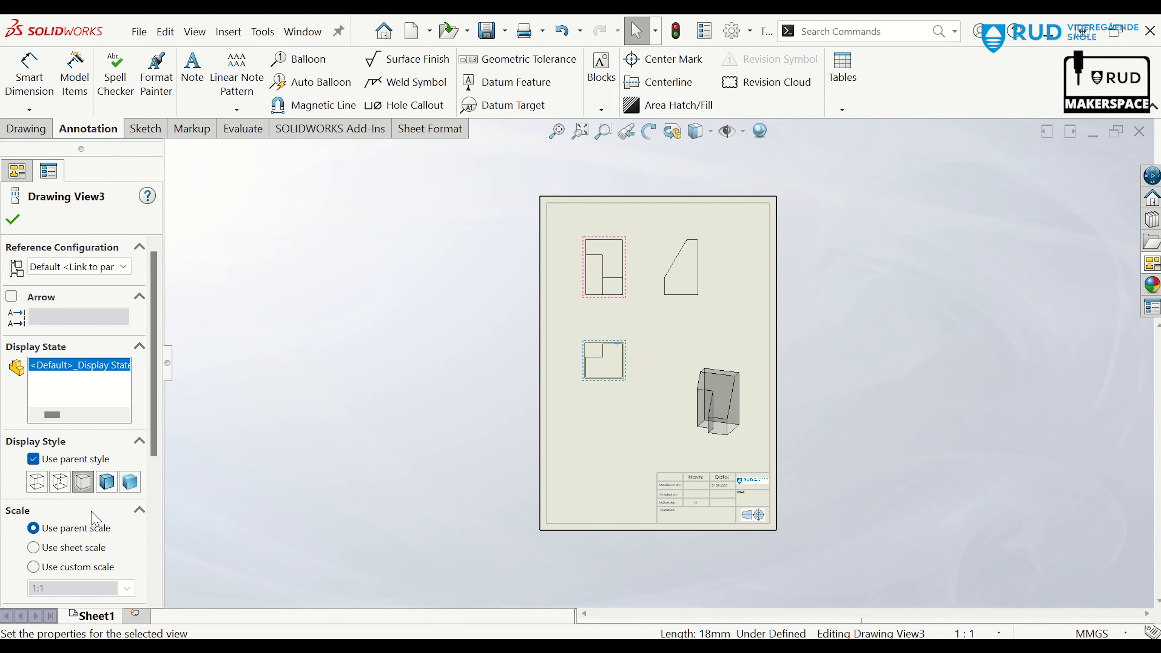
click(61, 484)
click(687, 302)
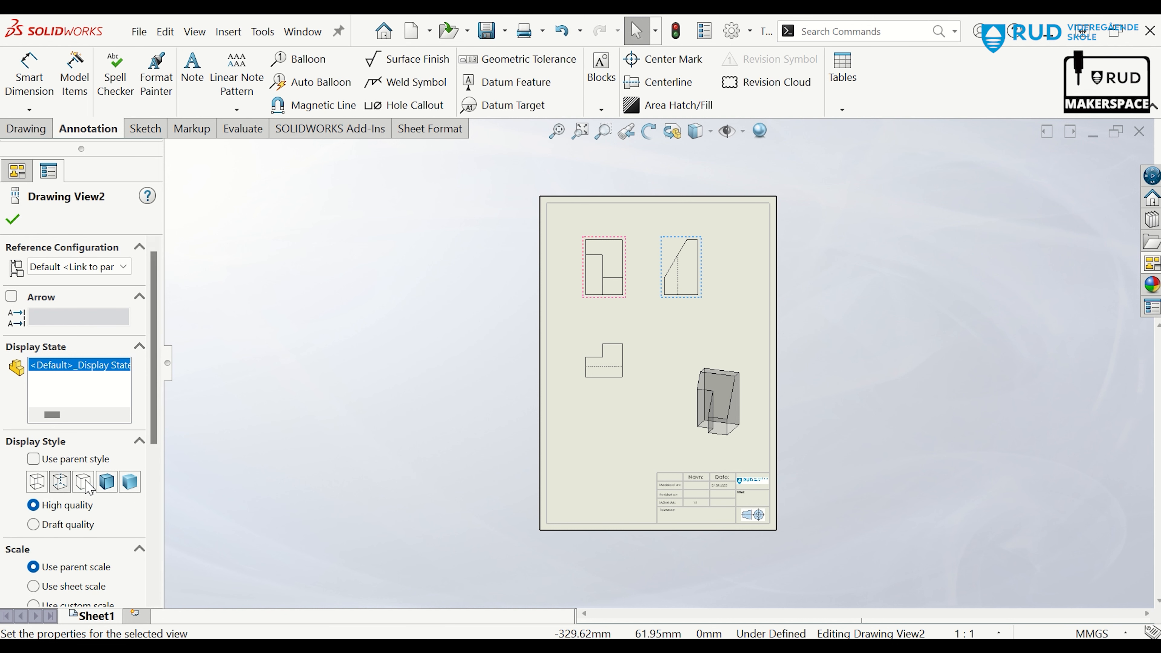
Set the front view's display style to Hidden Lines Visible and finish editing its properties
click(598, 299)
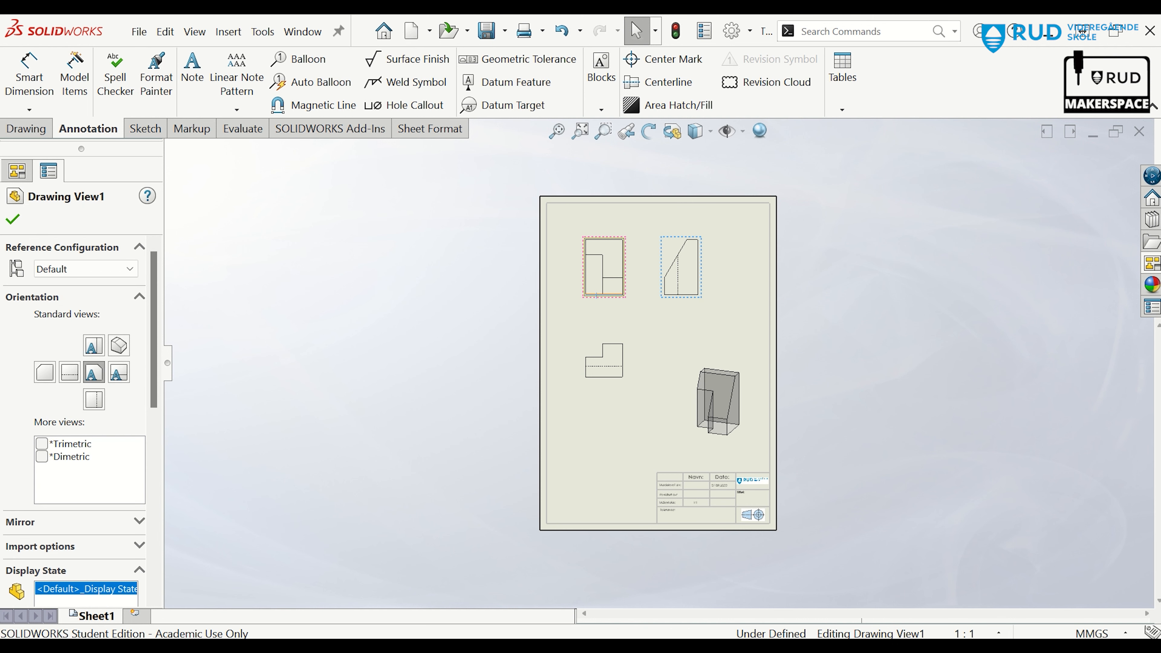
scroll(173, 476, down, 5)
scroll(83, 470, down, 5)
scroll(85, 463, up, 4)
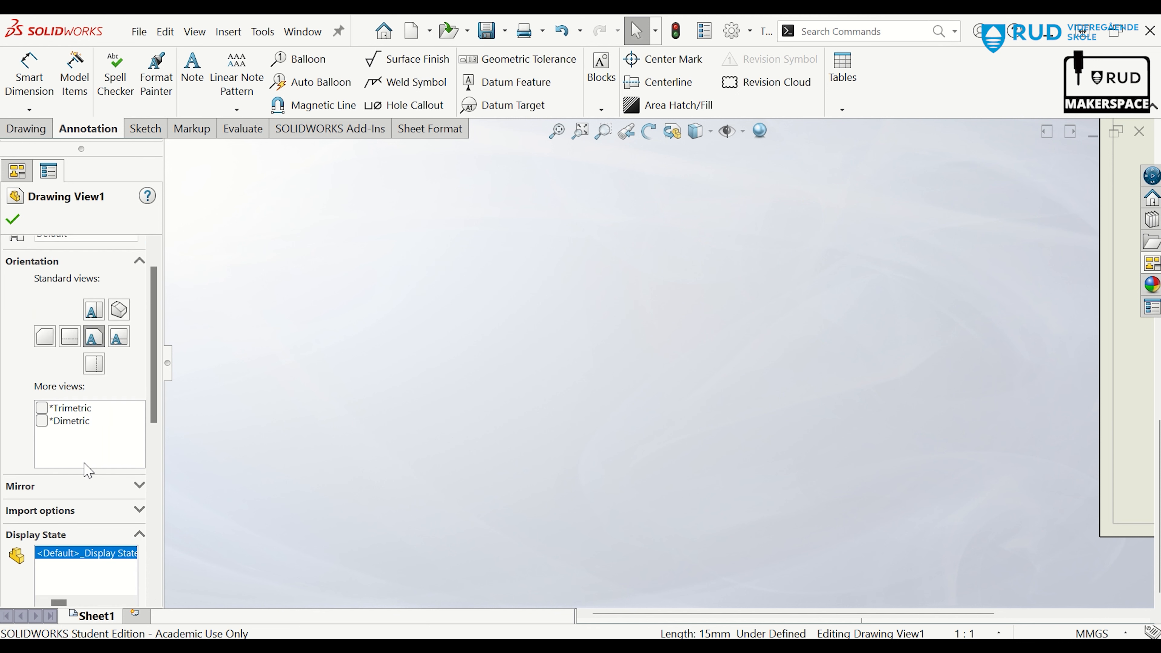
scroll(531, 451, up, 9)
scroll(875, 370, down, 5)
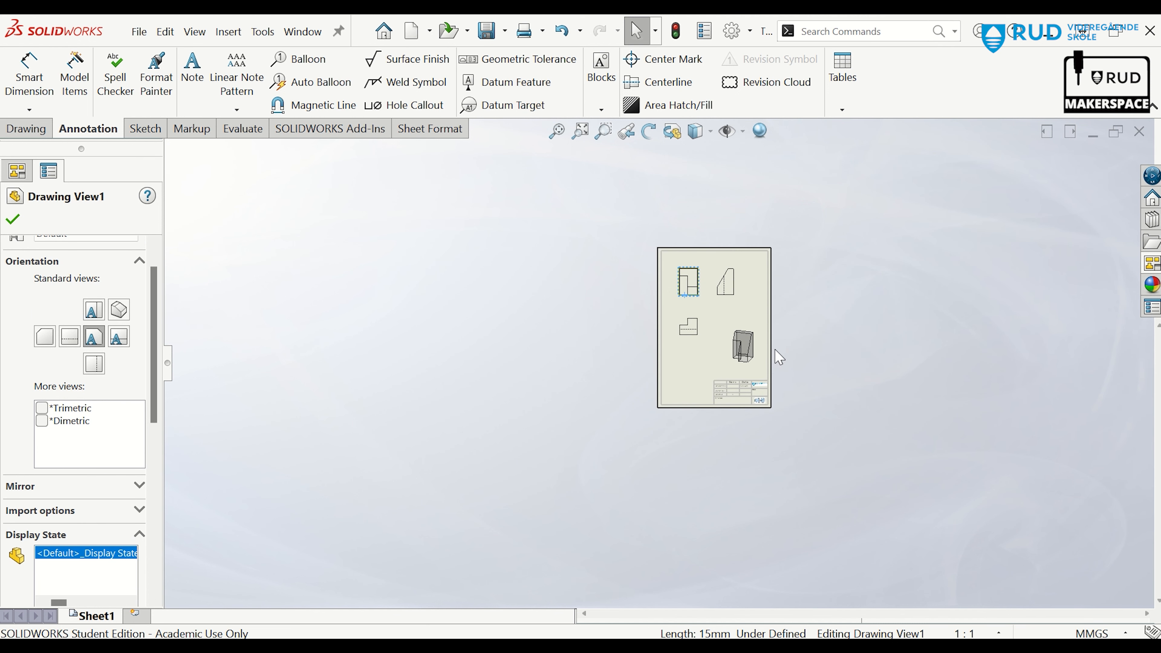
drag(162, 398, 158, 480)
click(73, 431)
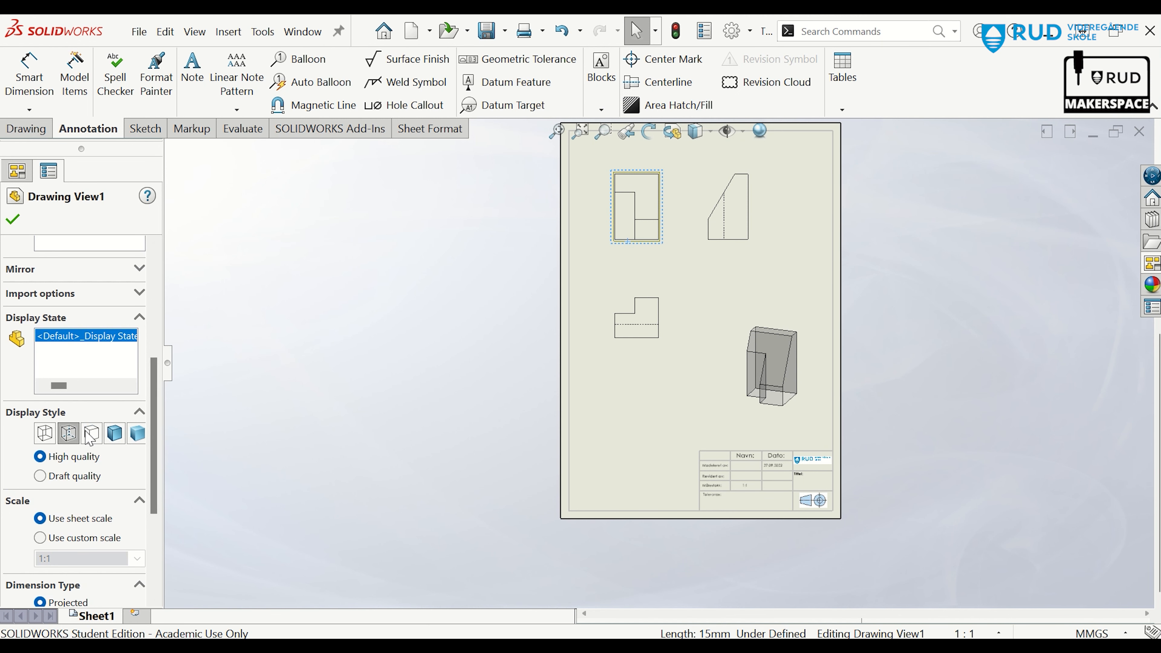
scroll(273, 408, up, 1)
click(280, 408)
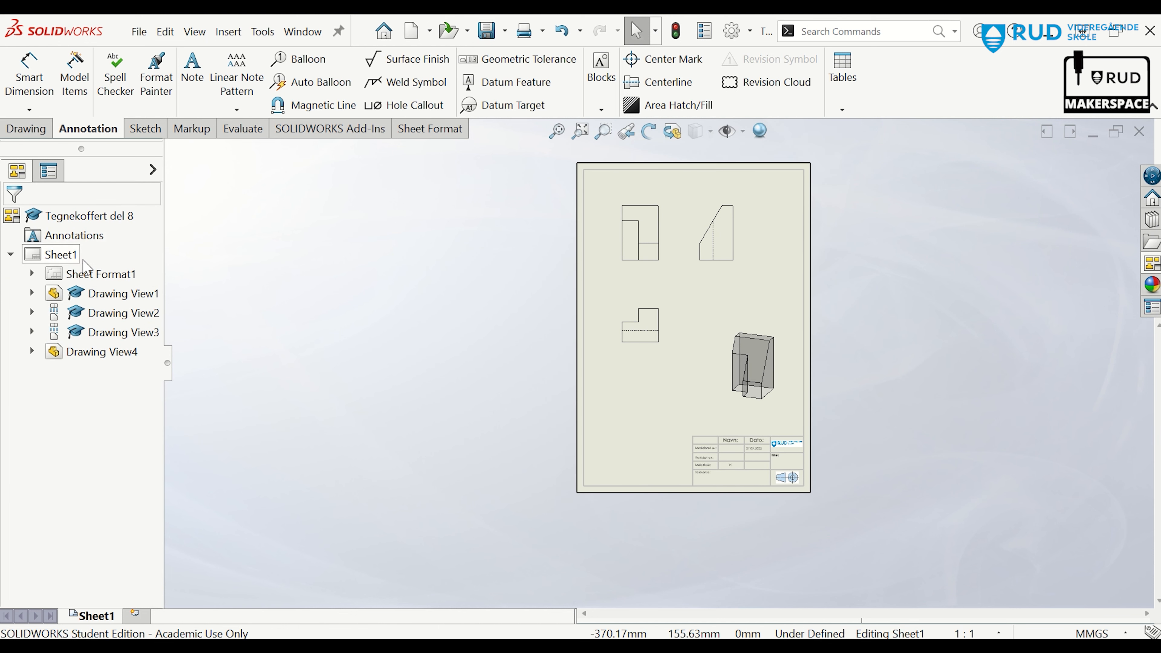
Change the sheet's type of projection to First angle and apply the sheet properties
right_click(97, 277)
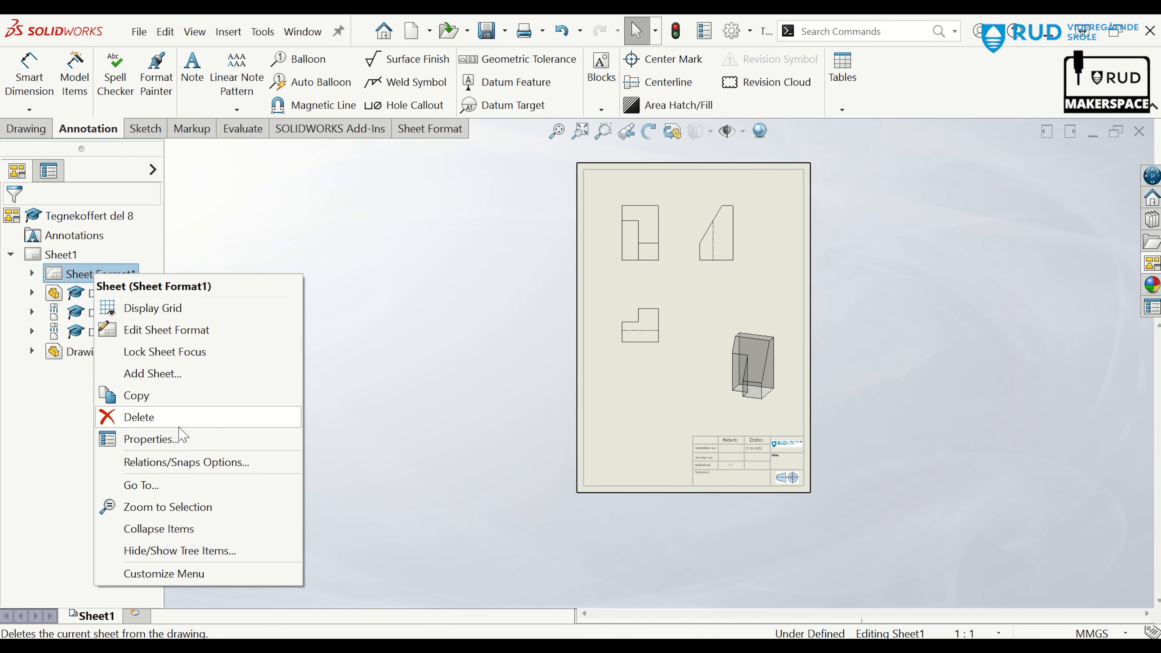
click(181, 449)
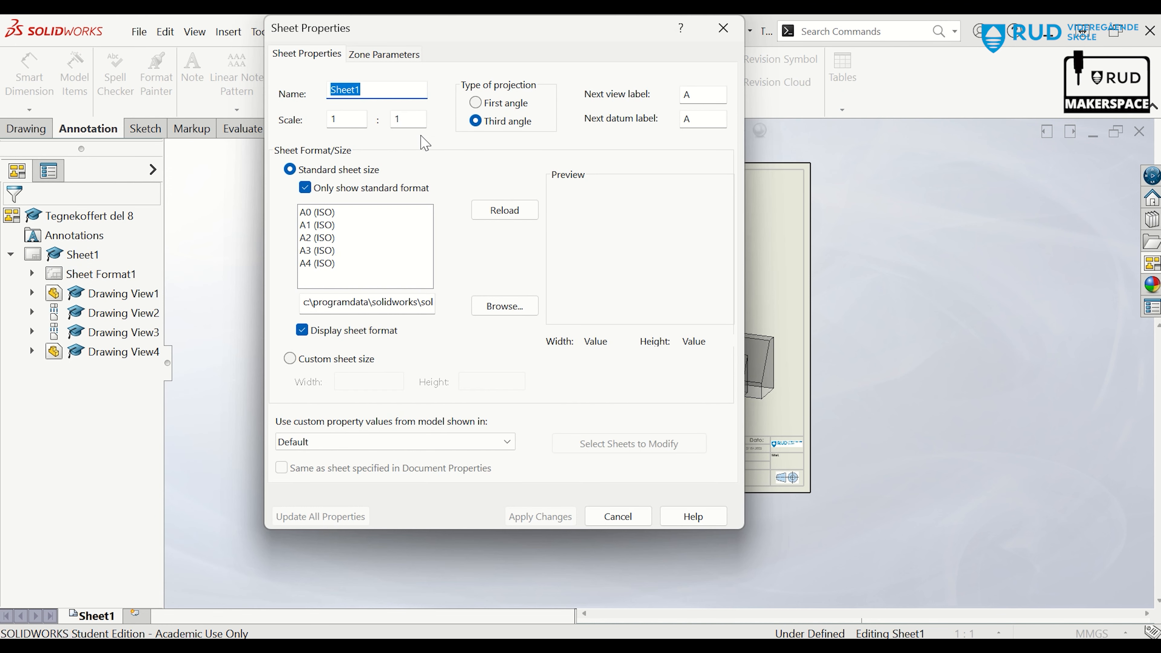
click(475, 104)
click(555, 523)
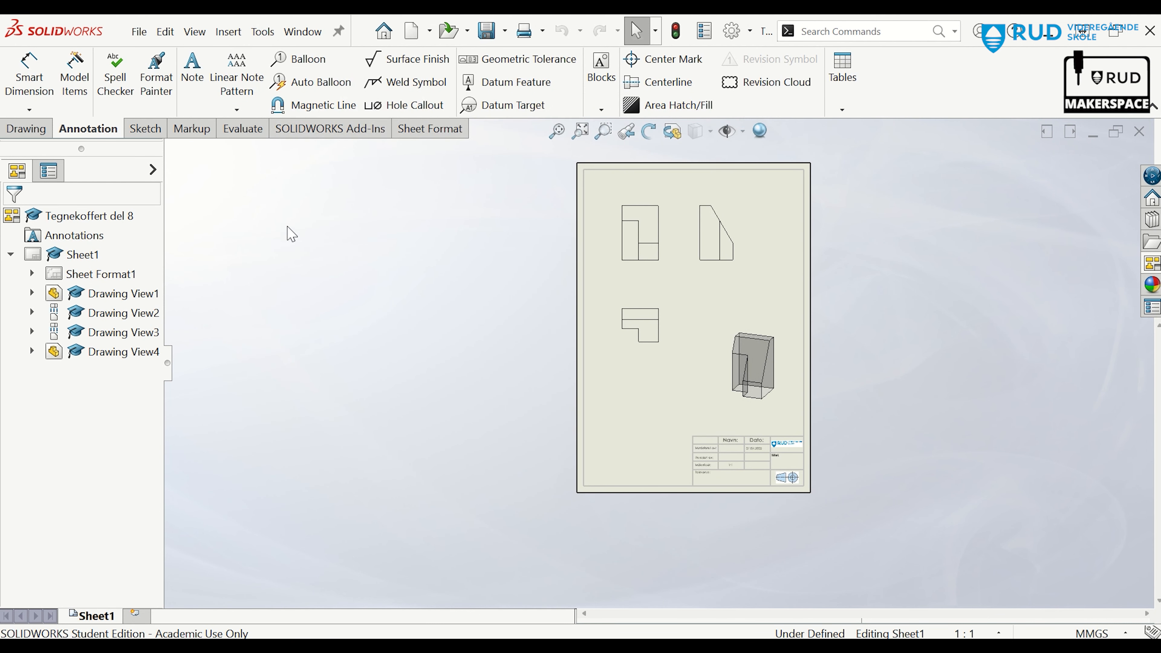
Dimension the front view's overall height along its left side and its overall width below it
click(29, 77)
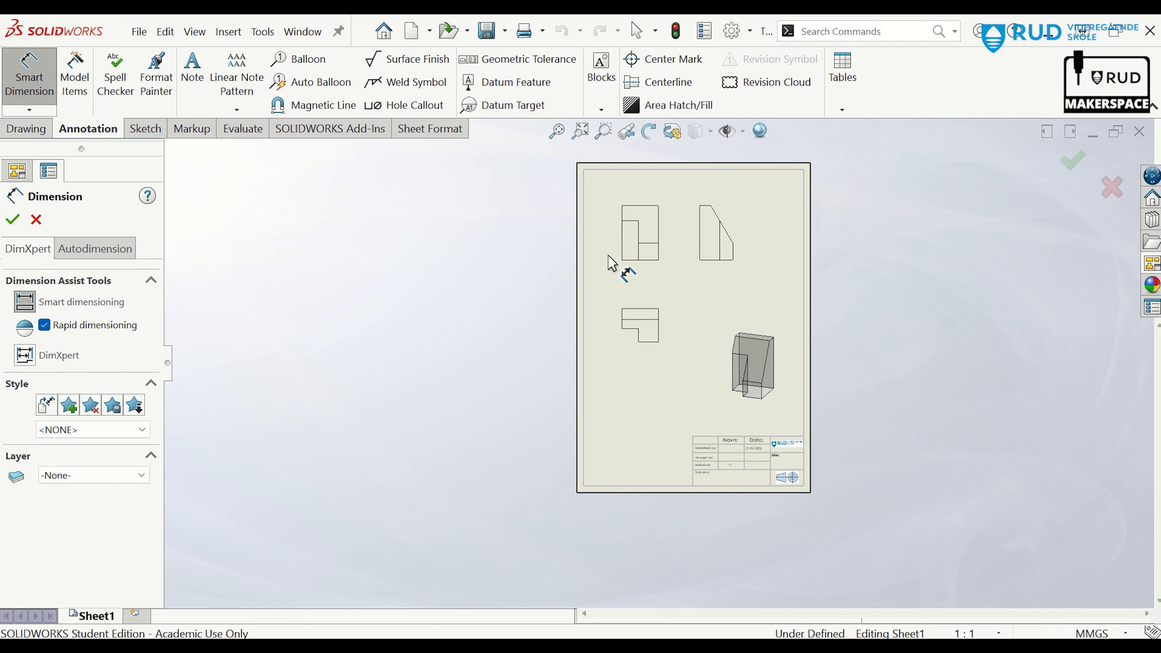
scroll(614, 264, down, 5)
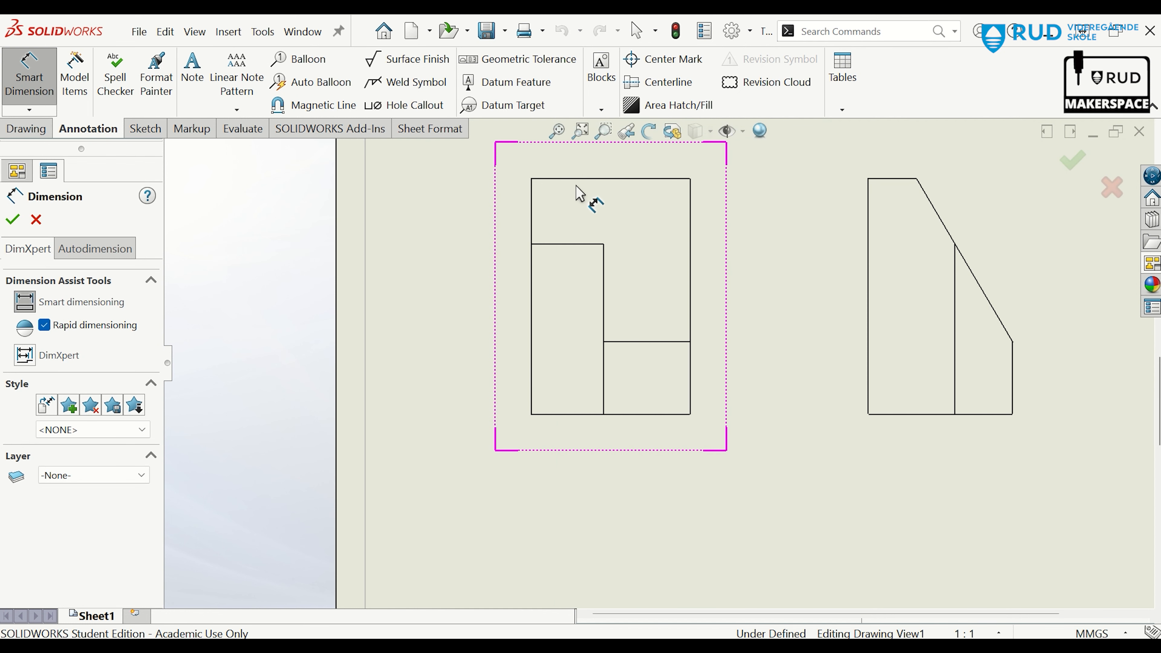
click(575, 179)
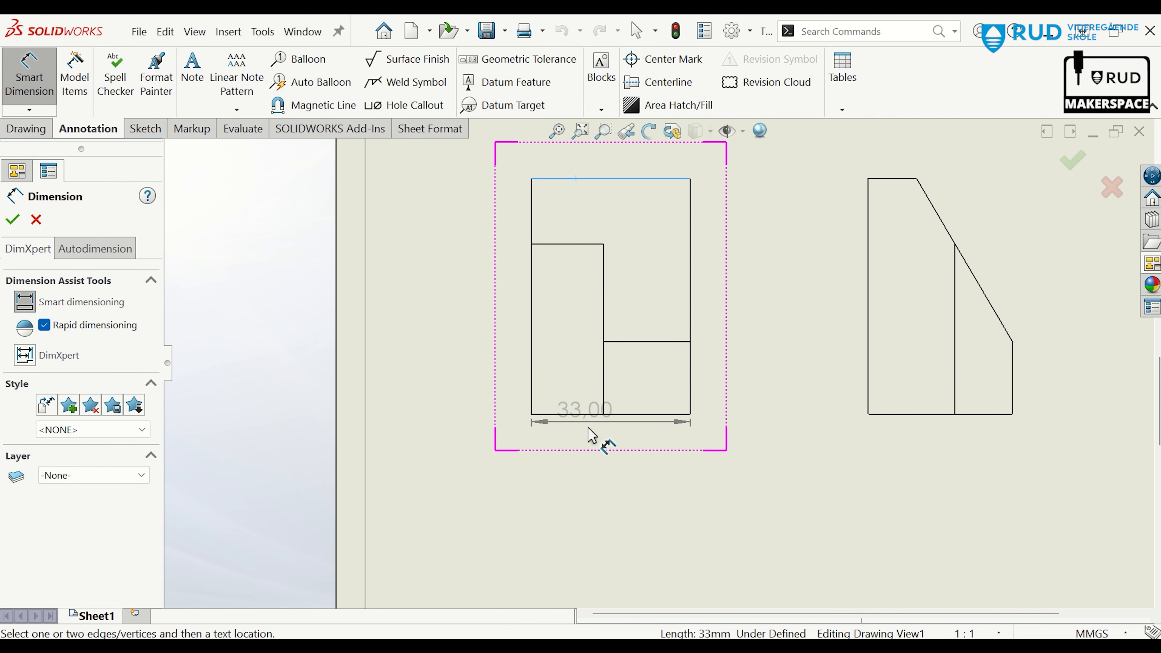
click(583, 414)
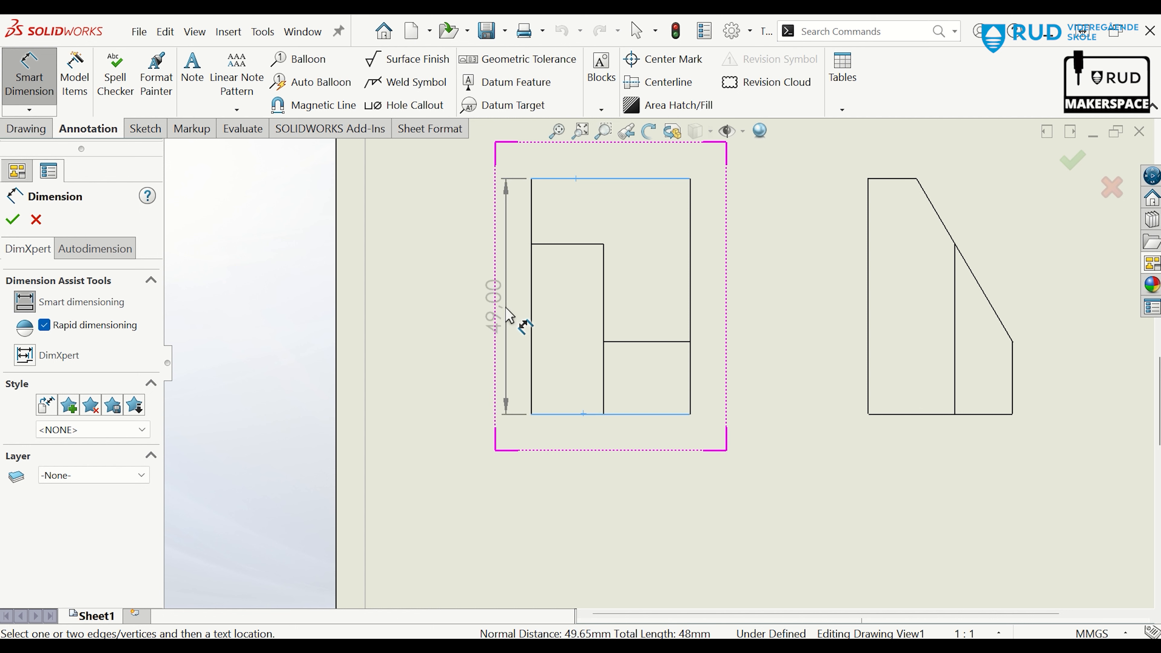
click(483, 307)
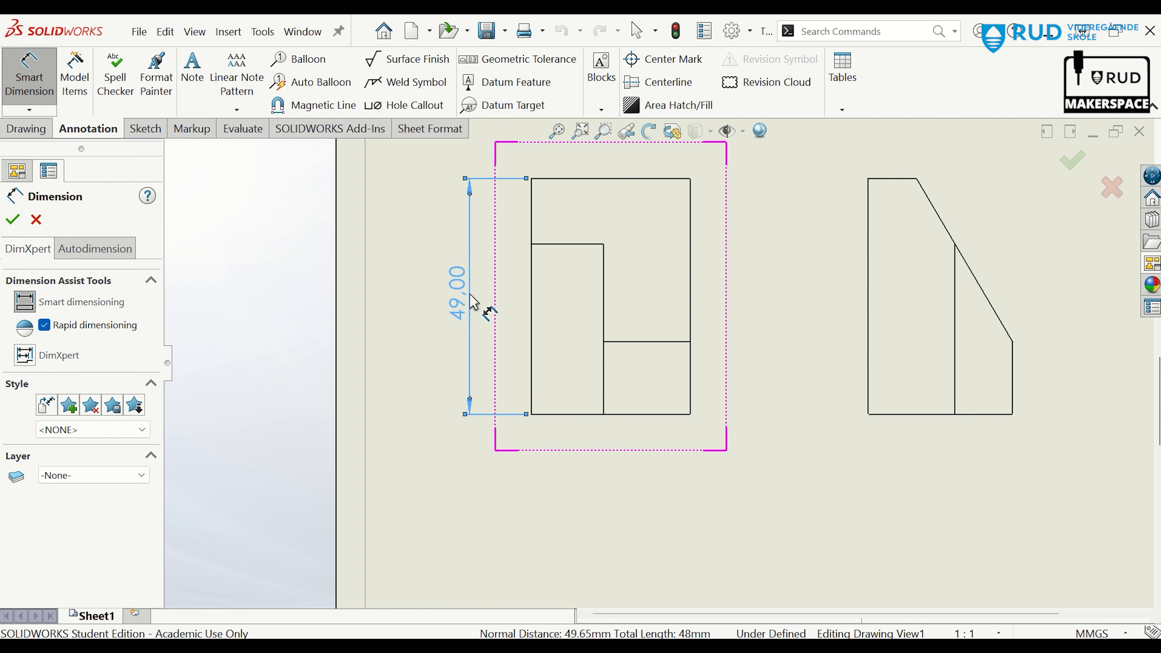
click(617, 414)
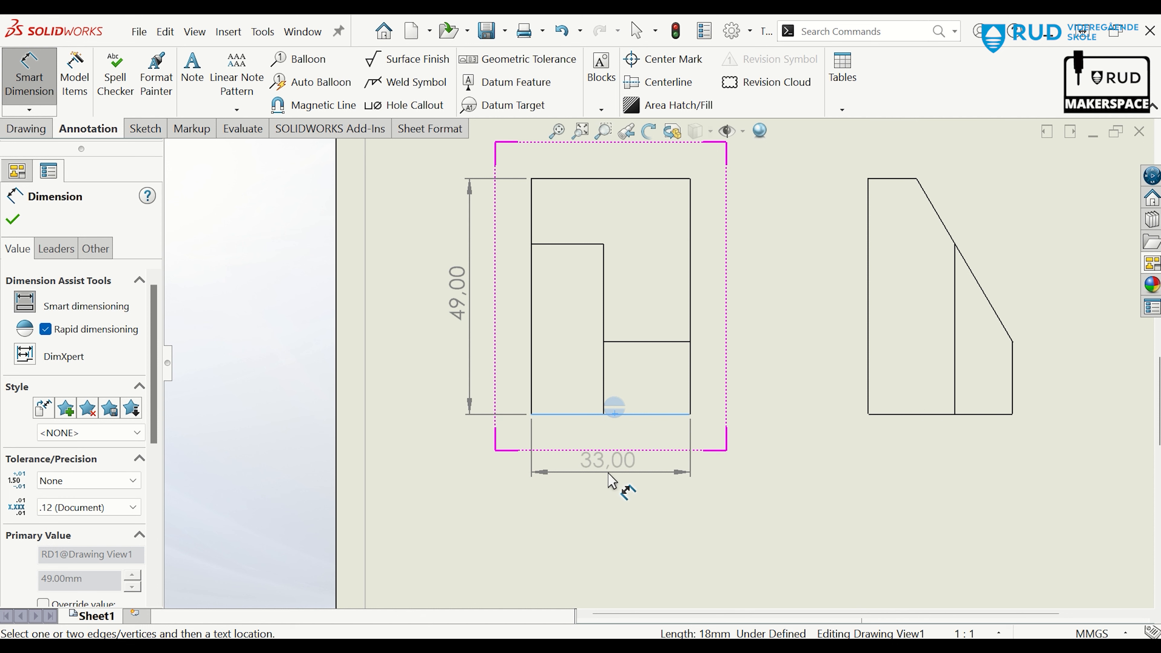
click(613, 480)
Dimension the height of the front view's lower-right rectangle, placing the dimension to the right of the view
scroll(640, 462, up, 1)
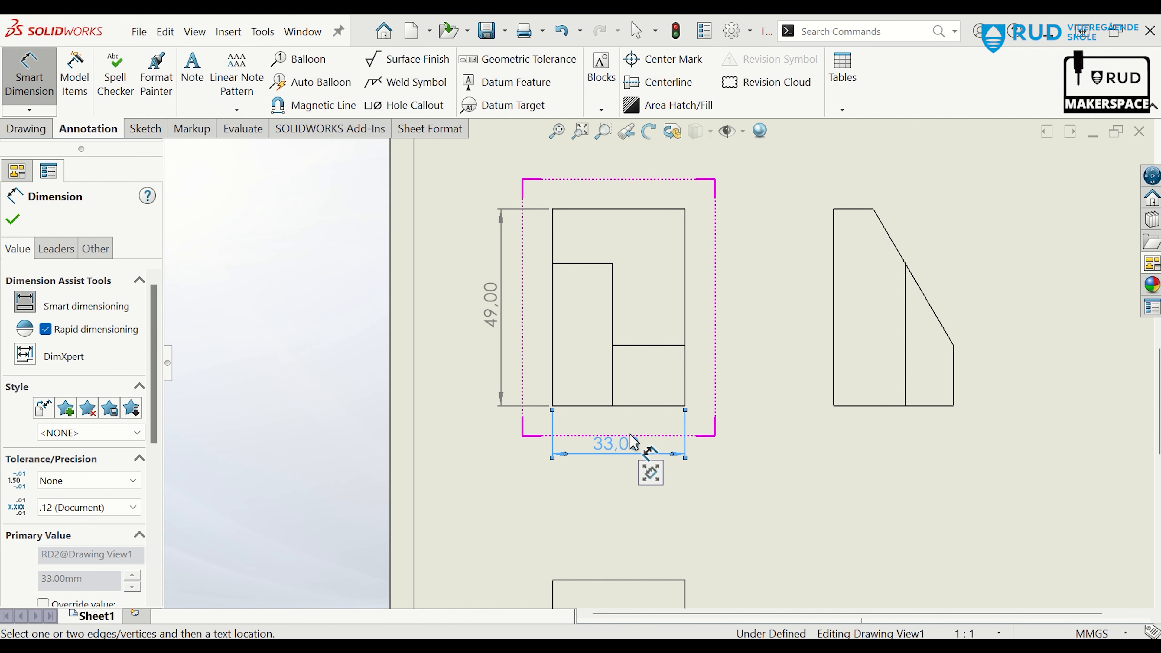
click(649, 346)
click(665, 406)
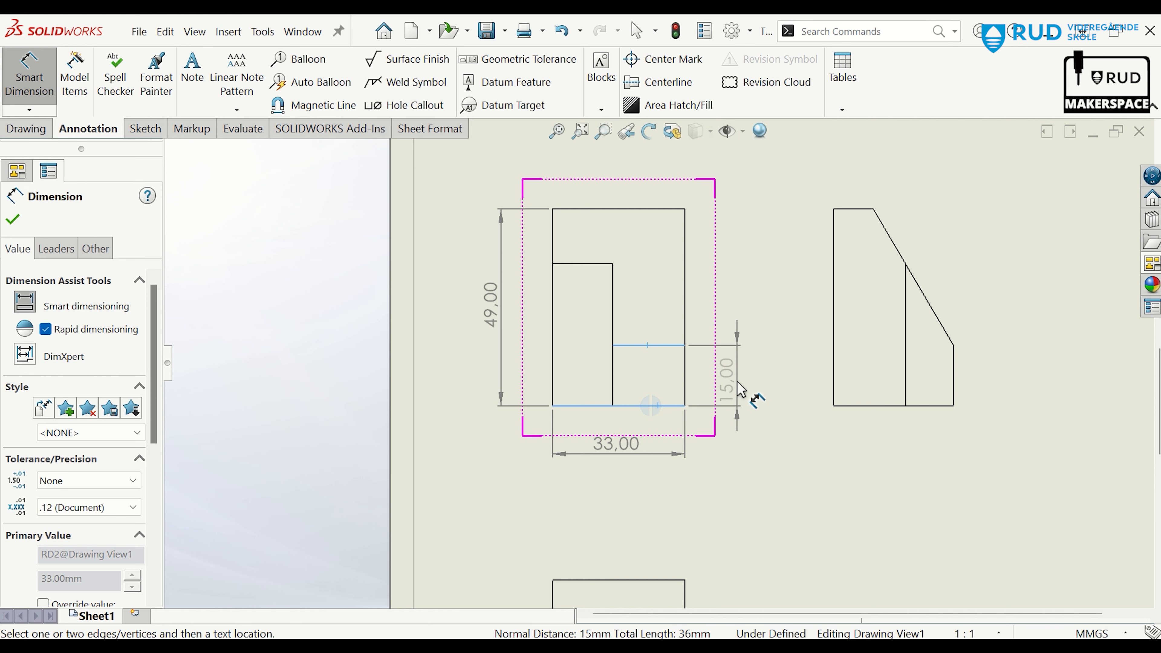
click(727, 388)
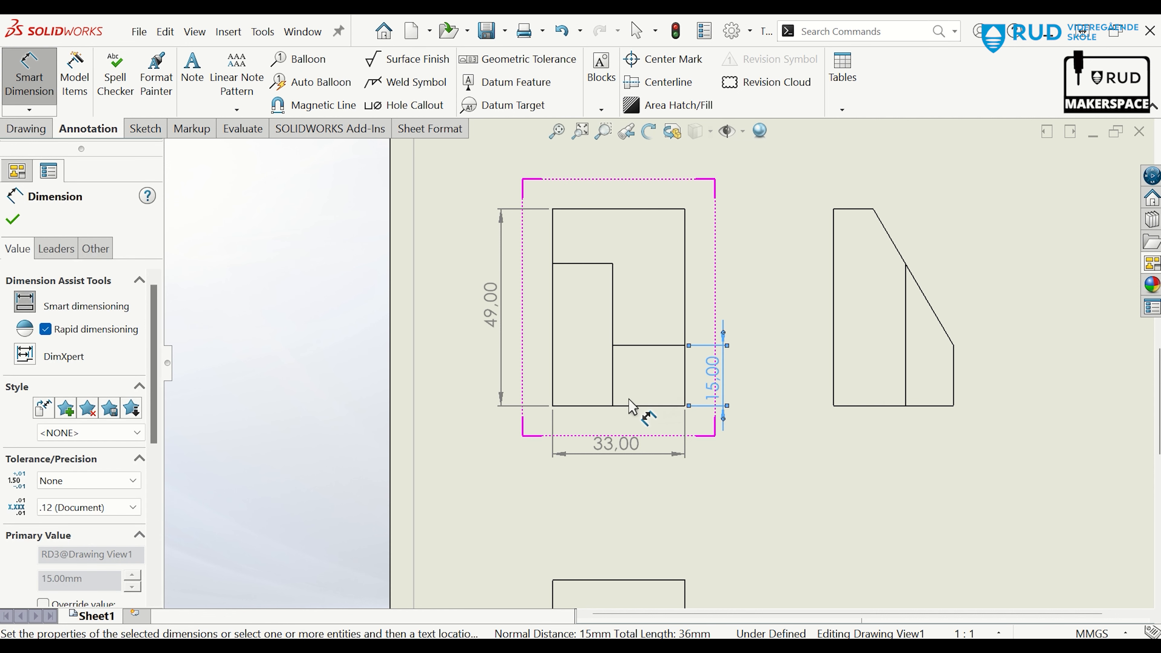
Dimension the height of the front view's left rectangle, placing it between the view and the overall height dimension
click(585, 265)
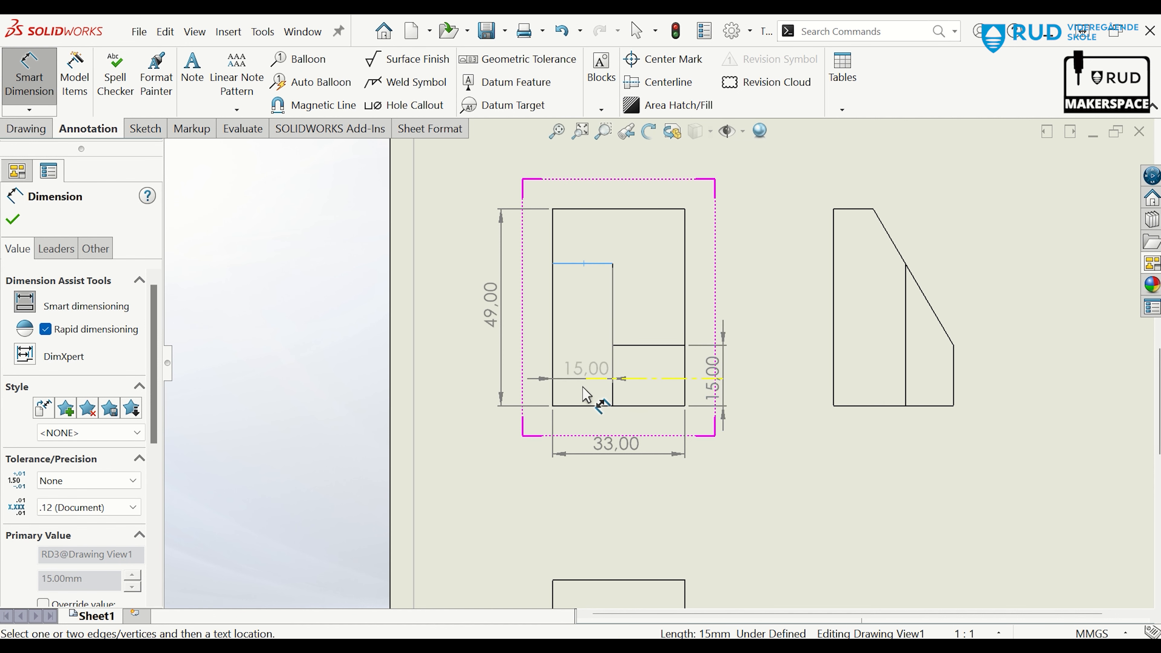
click(587, 406)
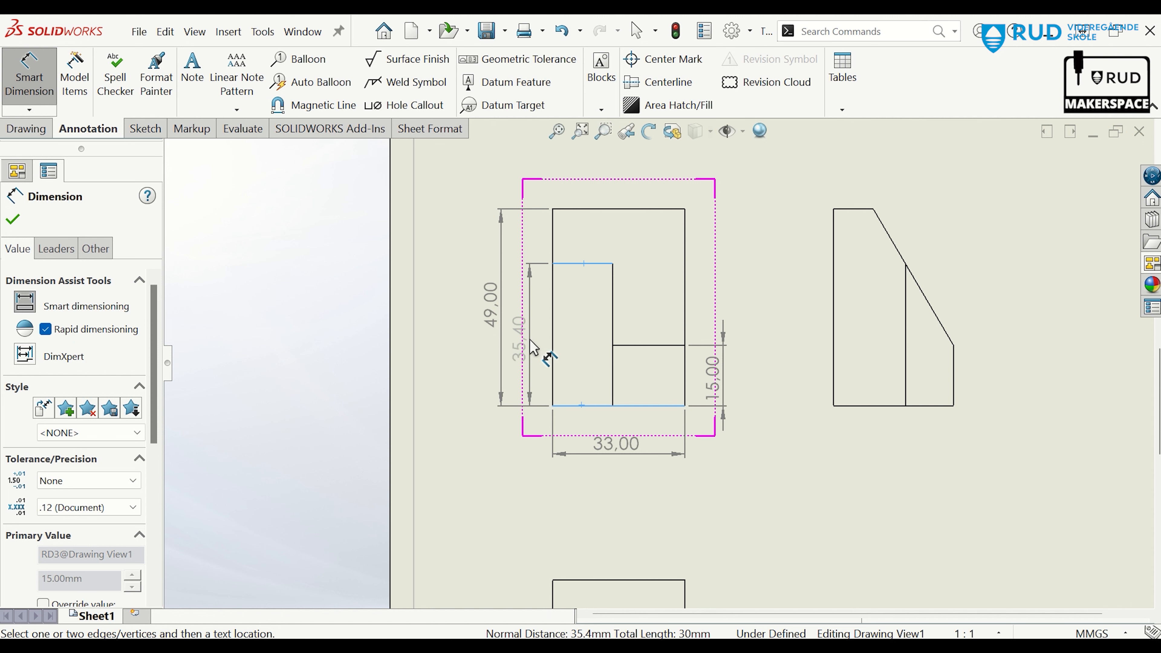
click(534, 348)
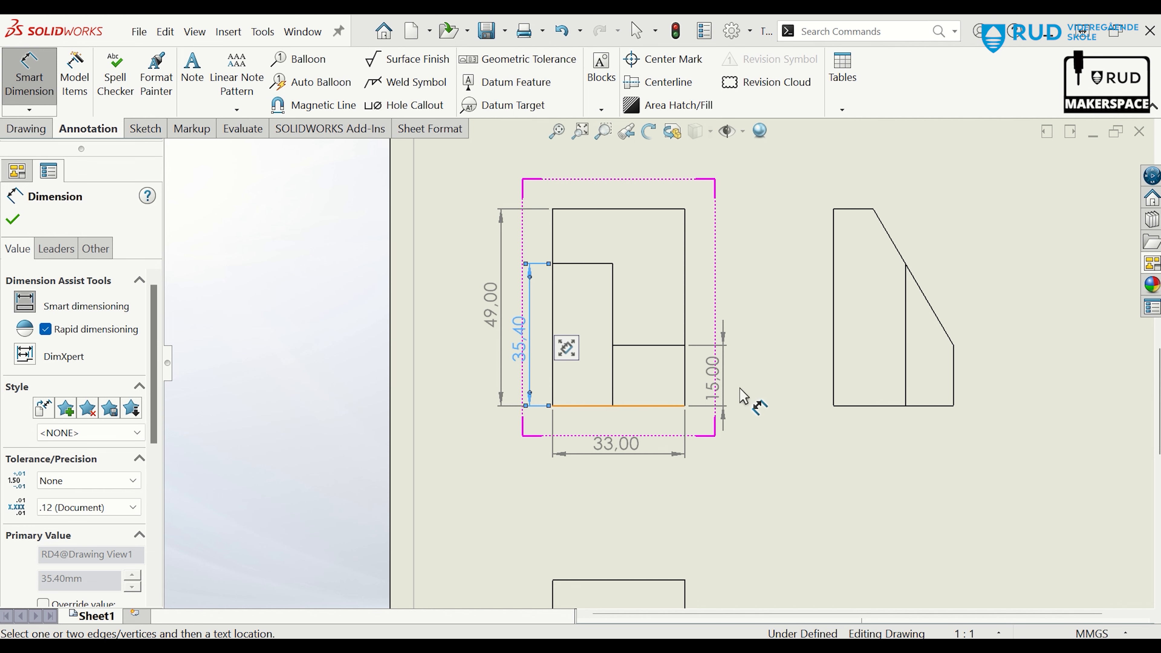
Delete the height dimension of the left rectangle from the front view
scroll(663, 368, up, 1)
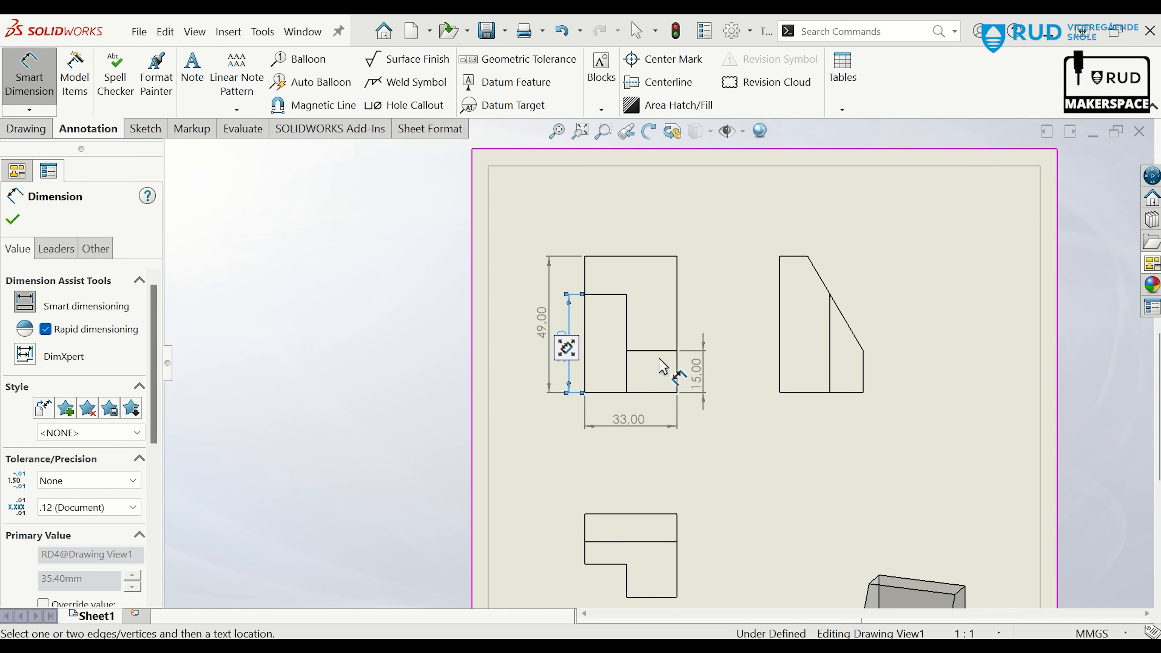
scroll(663, 367, down, 1)
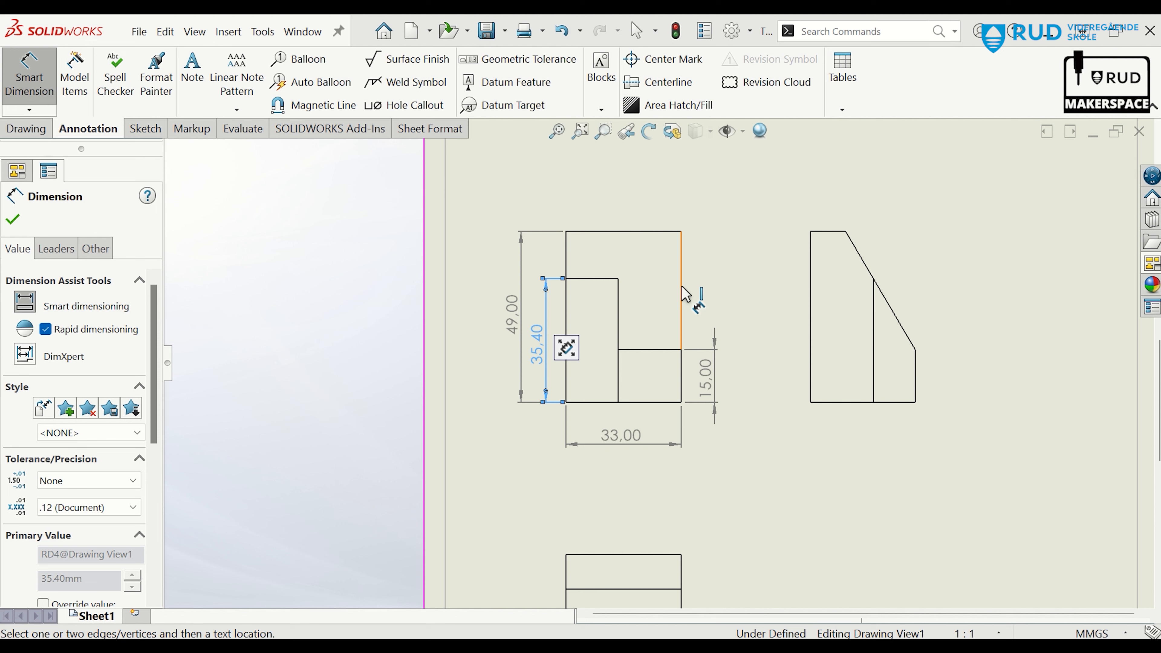
right_click(540, 344)
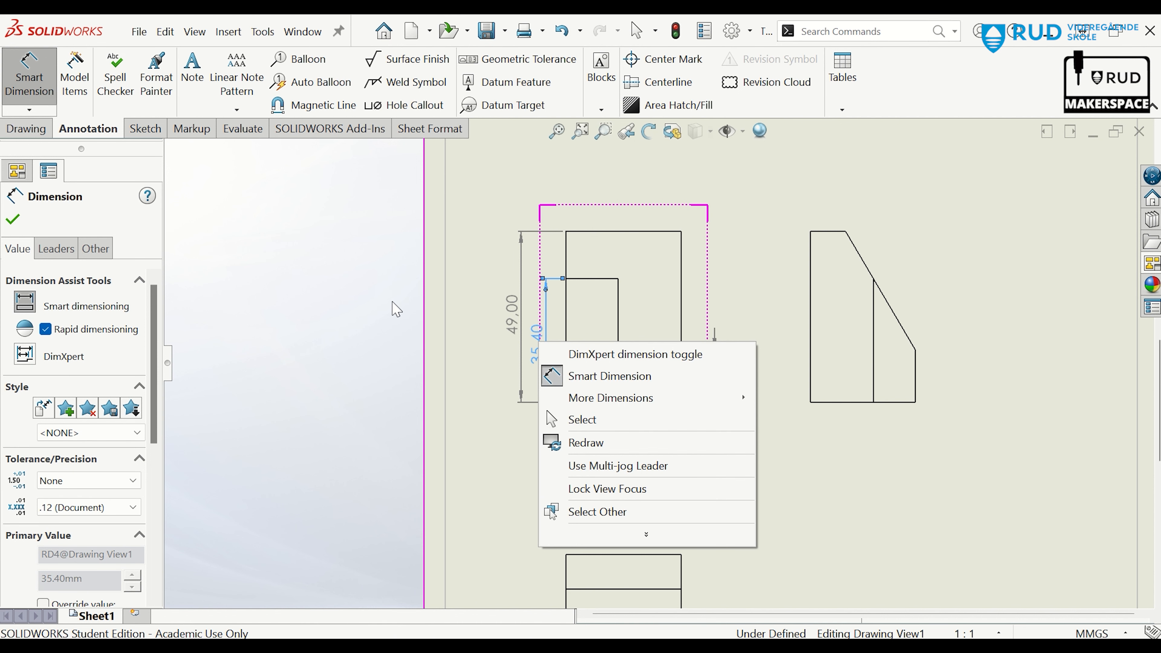
click(15, 222)
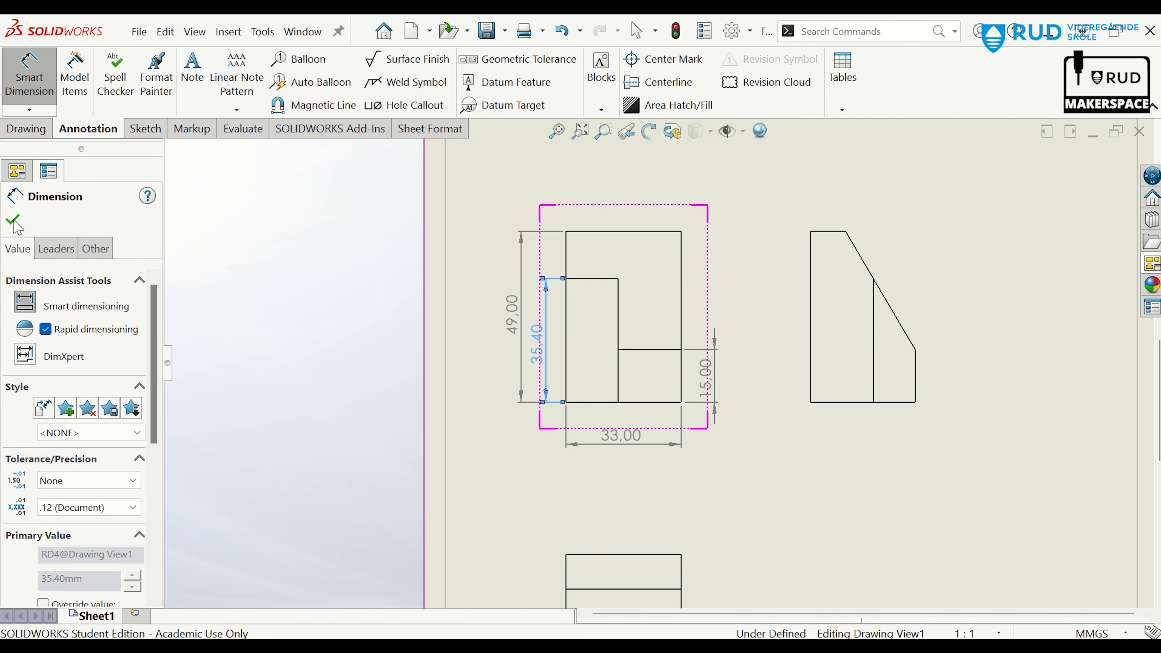
right_click(541, 356)
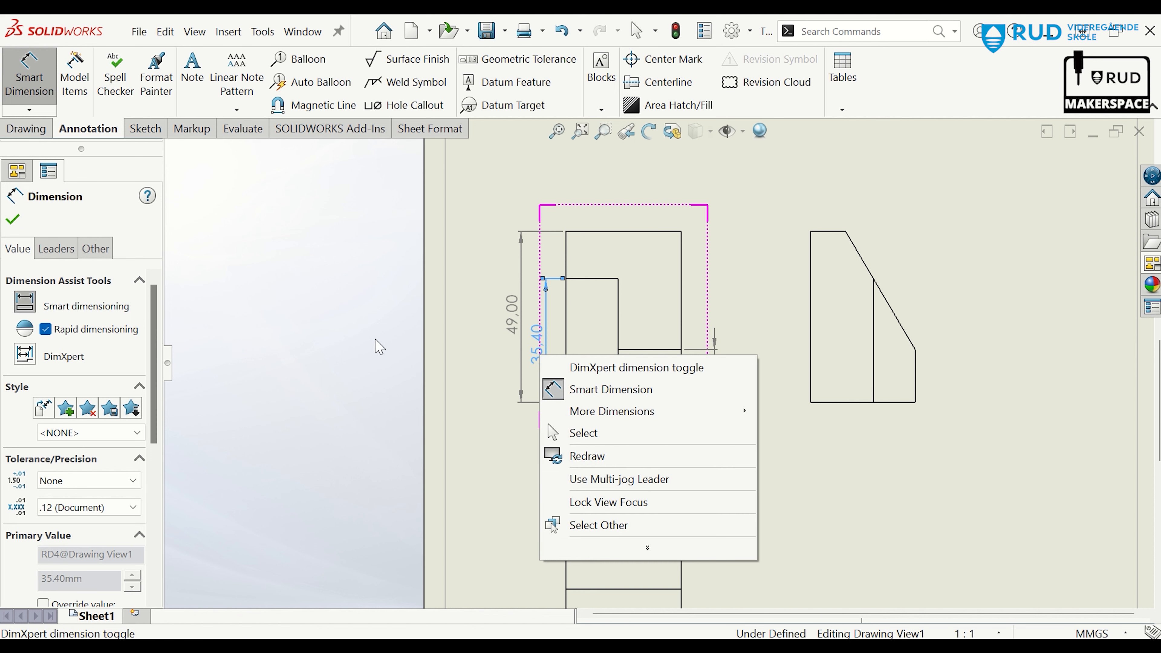
click(380, 348)
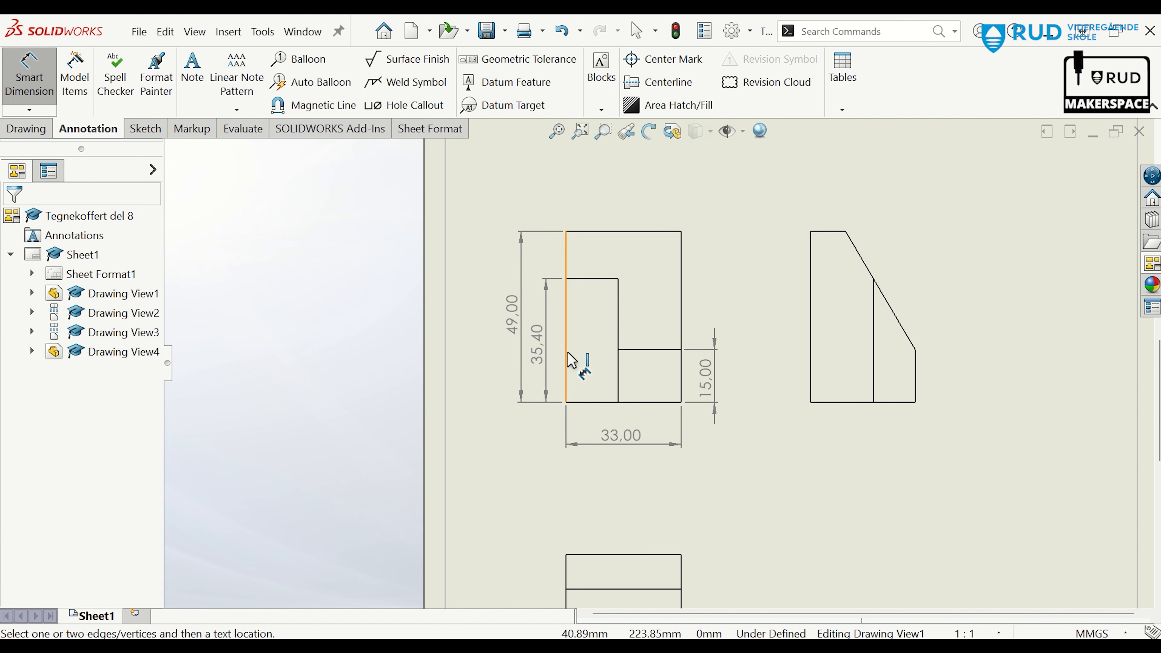
click(29, 77)
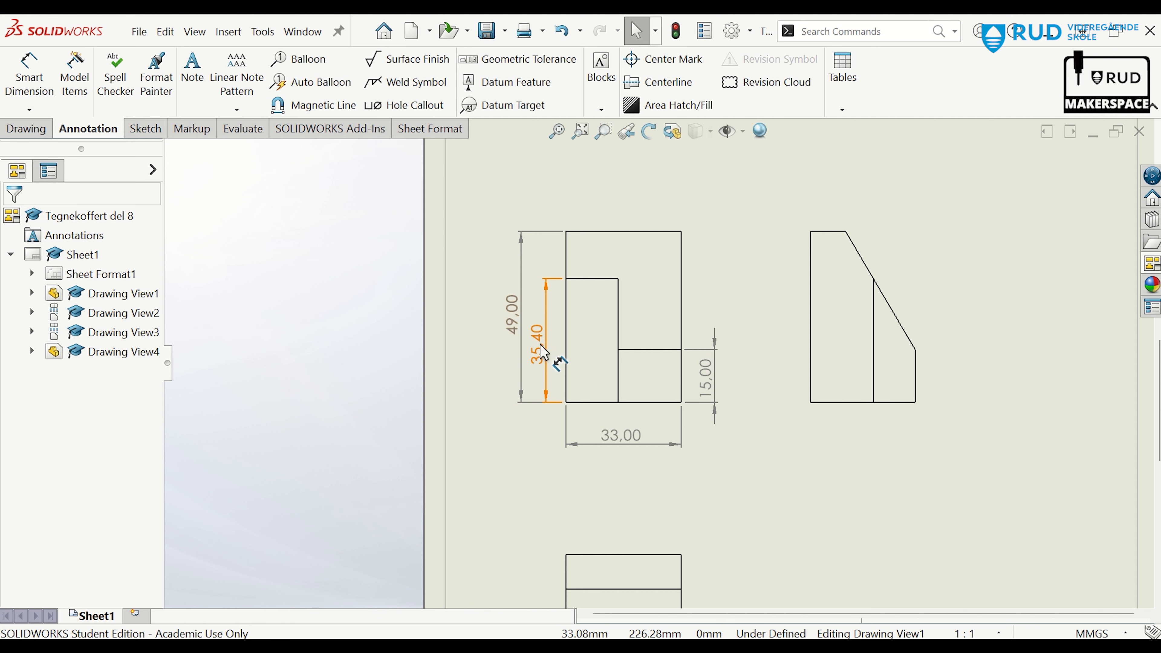
right_click(543, 352)
click(576, 428)
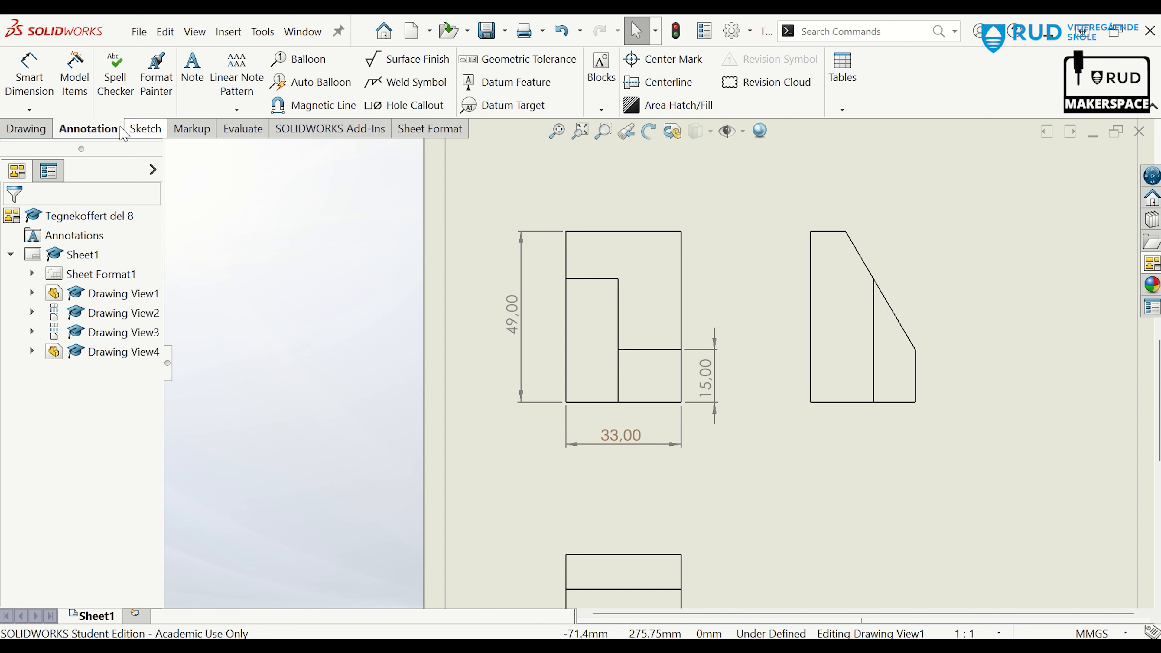
Dimension the width of the front view's left rectangle, placing it between the view and the overall width dimension
click(28, 75)
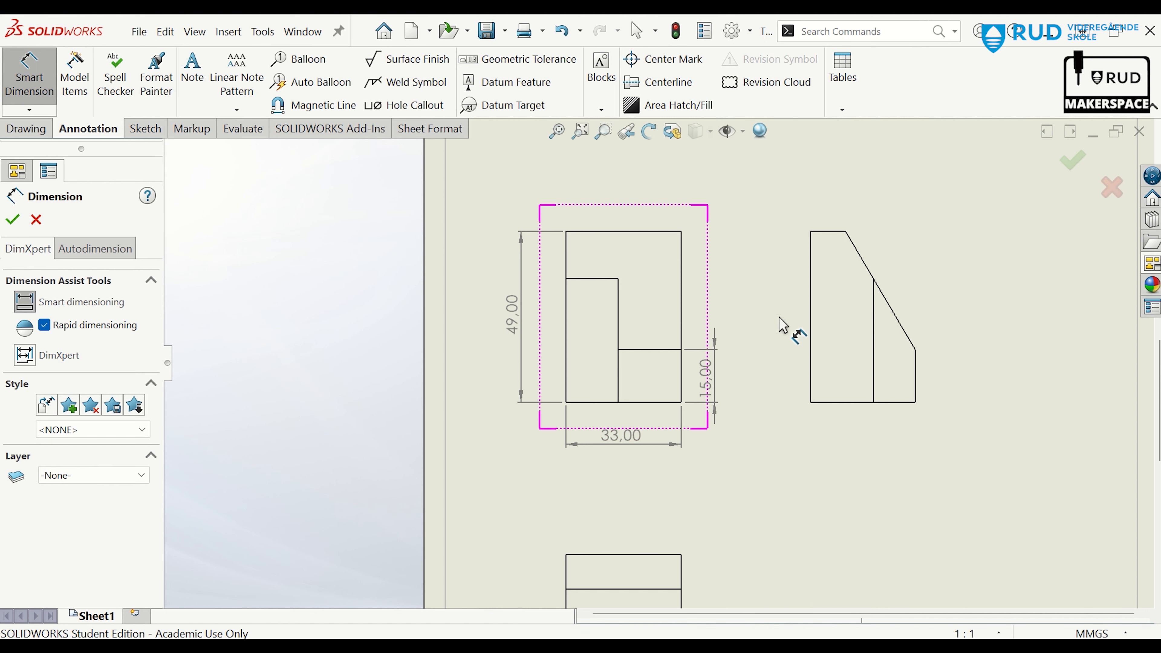
click(619, 390)
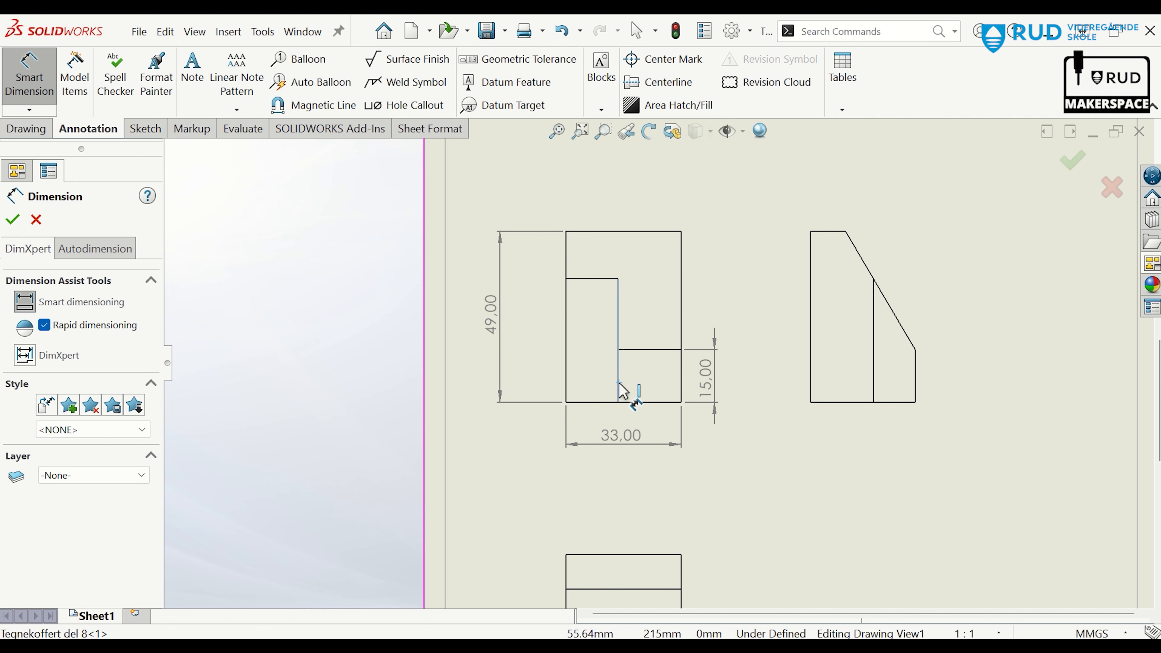
click(566, 371)
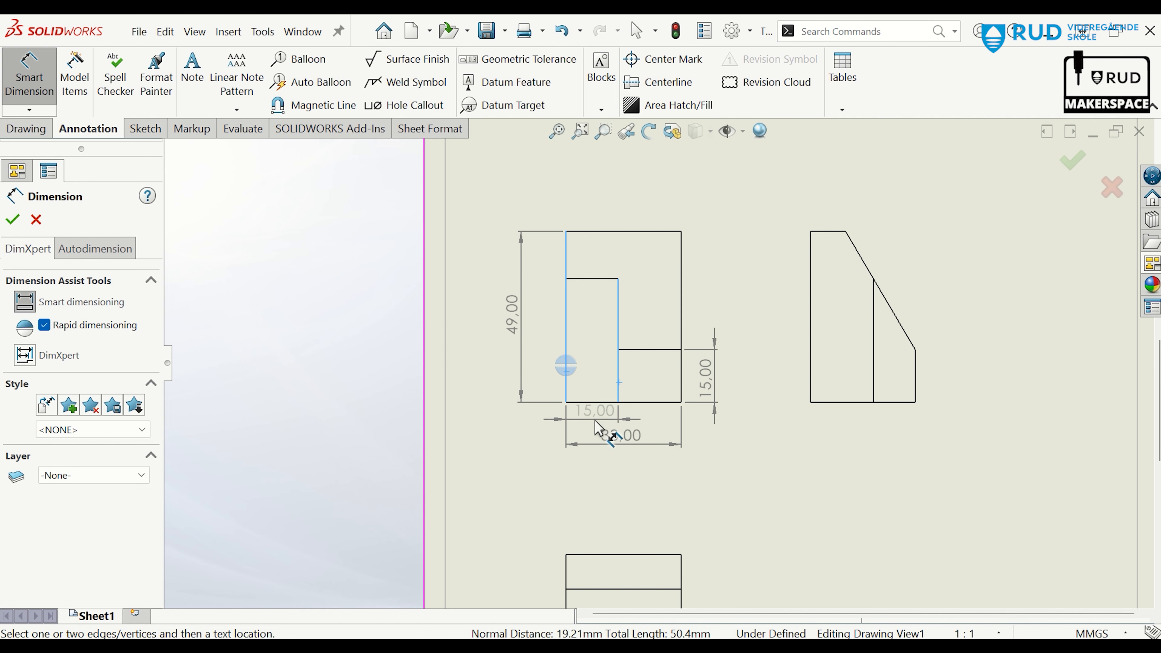
click(603, 432)
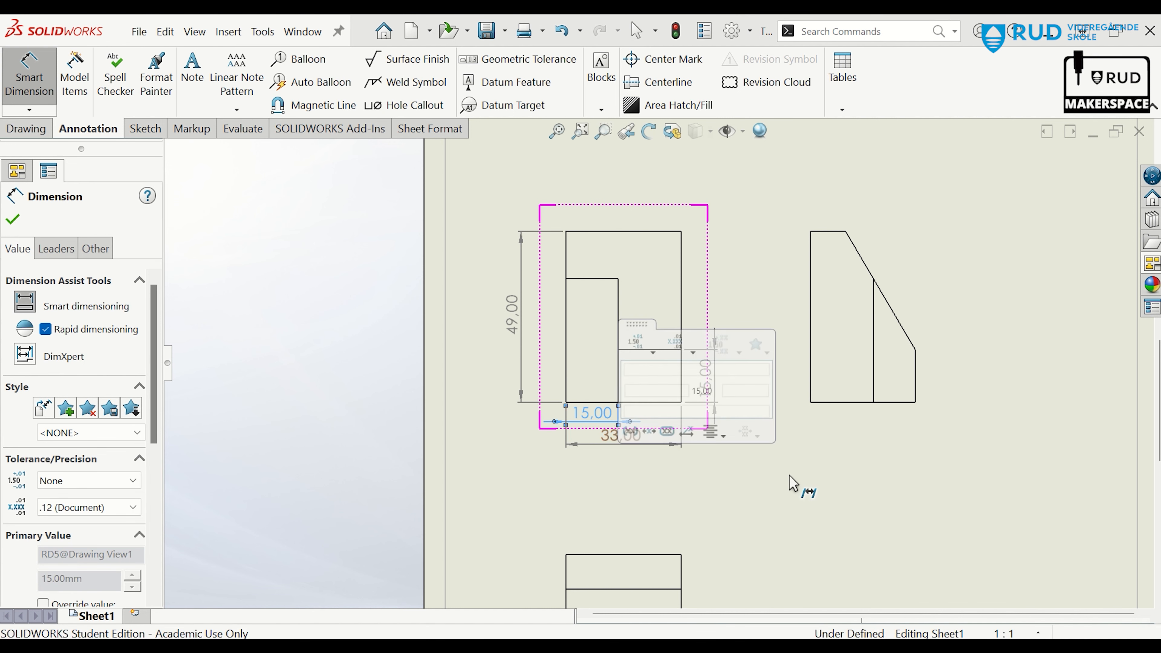
click(805, 483)
Dimension the side view's full base width below it and its short top edge above it
scroll(802, 477, up, 1)
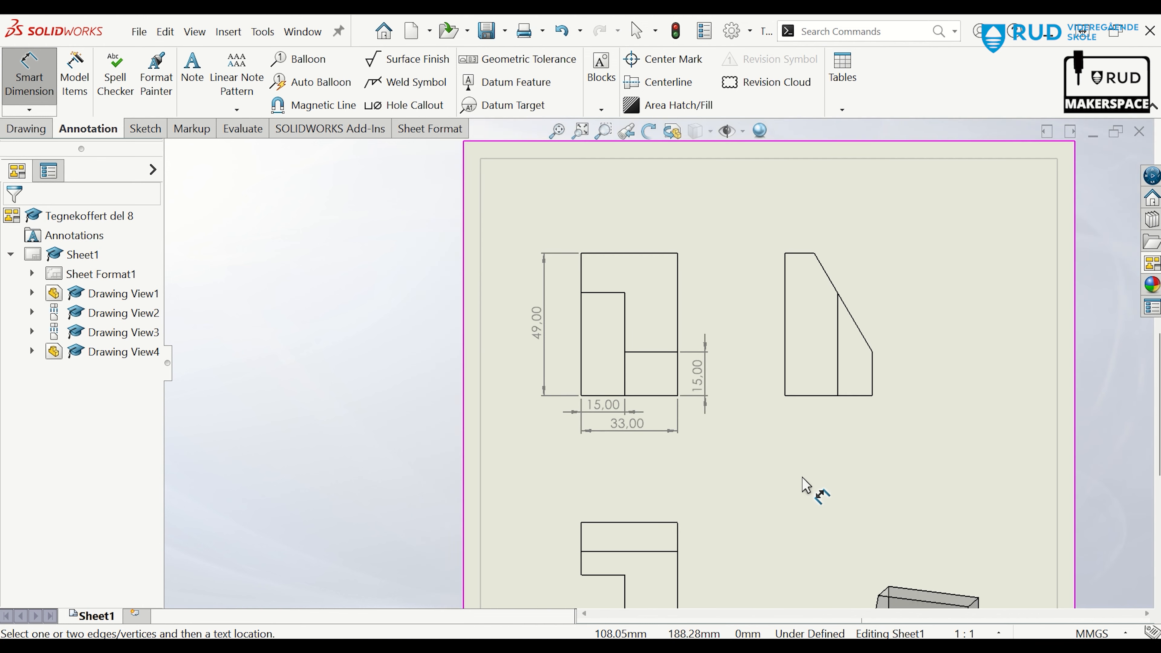
scroll(800, 475, down, 1)
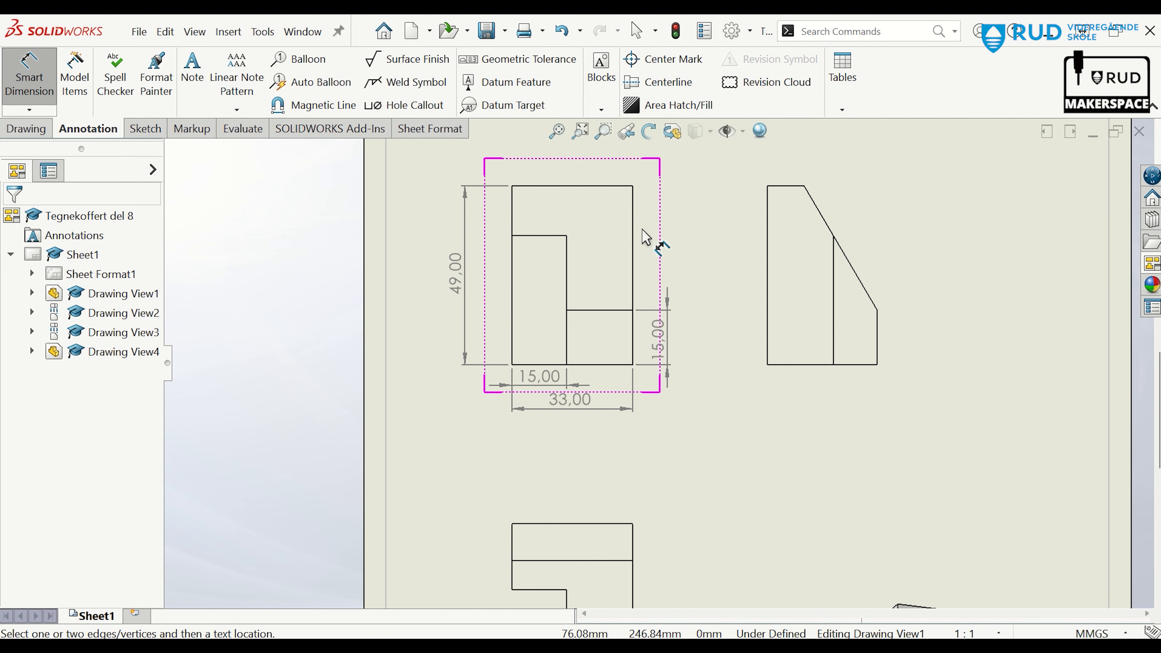
scroll(713, 309, up, 1)
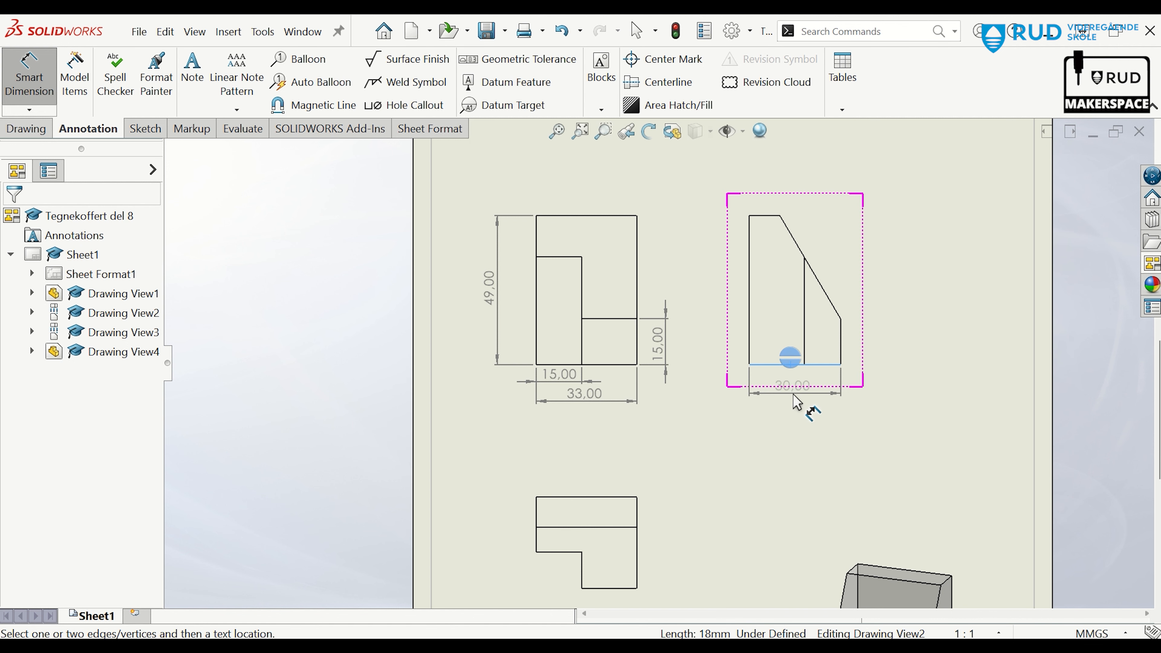
click(797, 402)
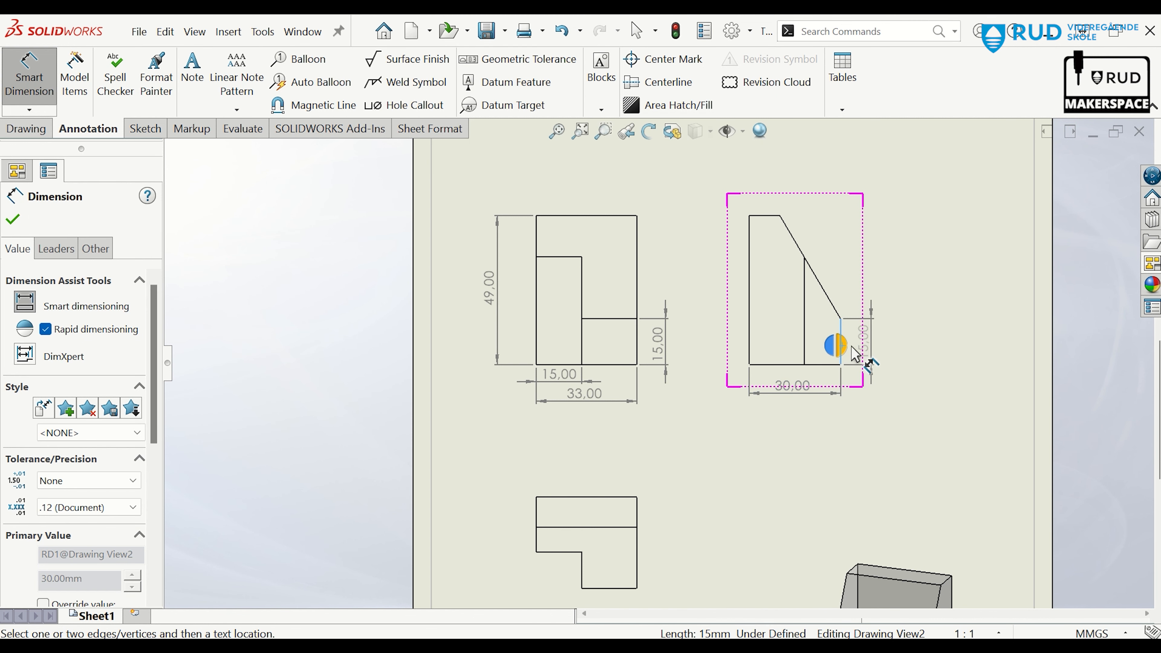
key(Escape)
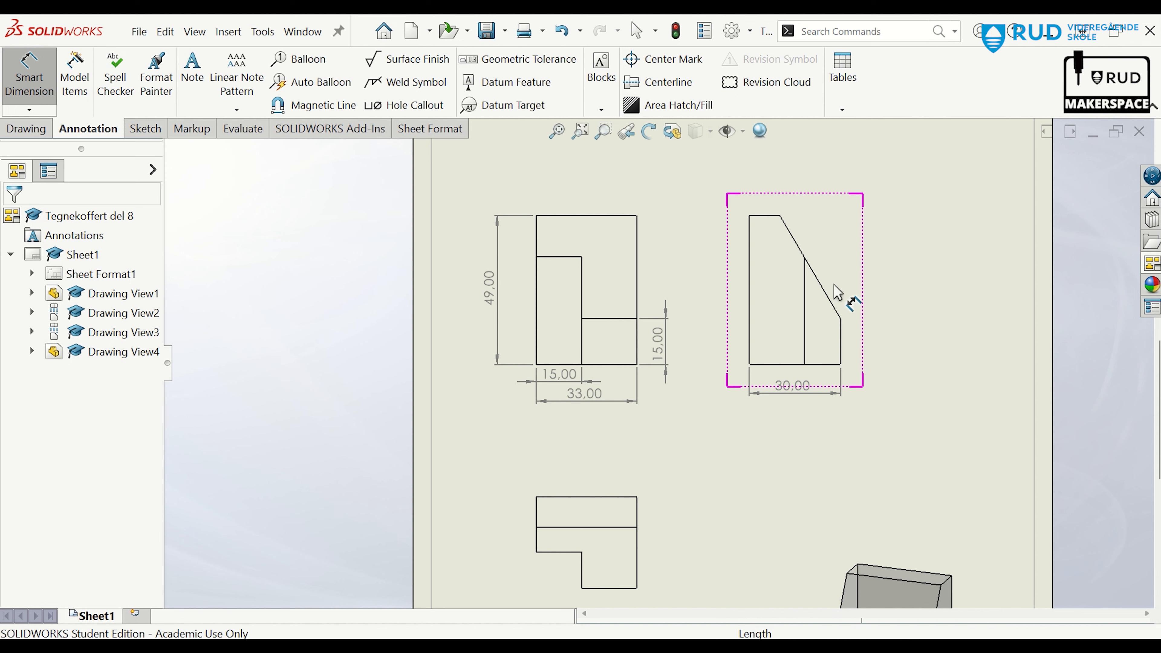
click(770, 223)
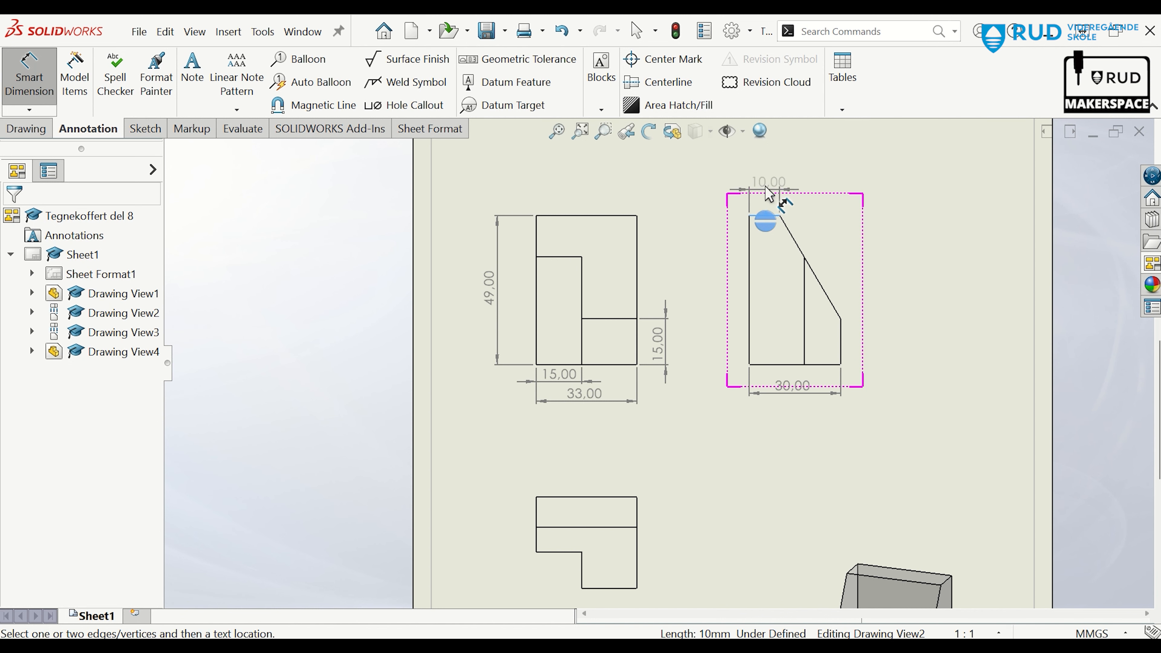
click(766, 185)
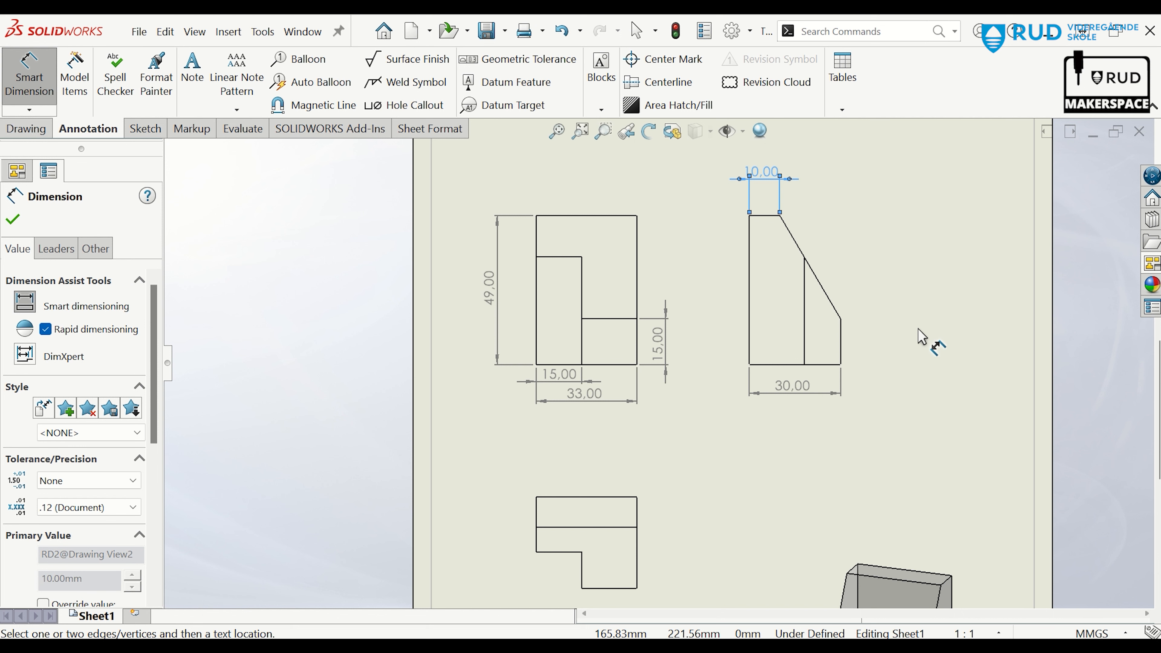
key(z)
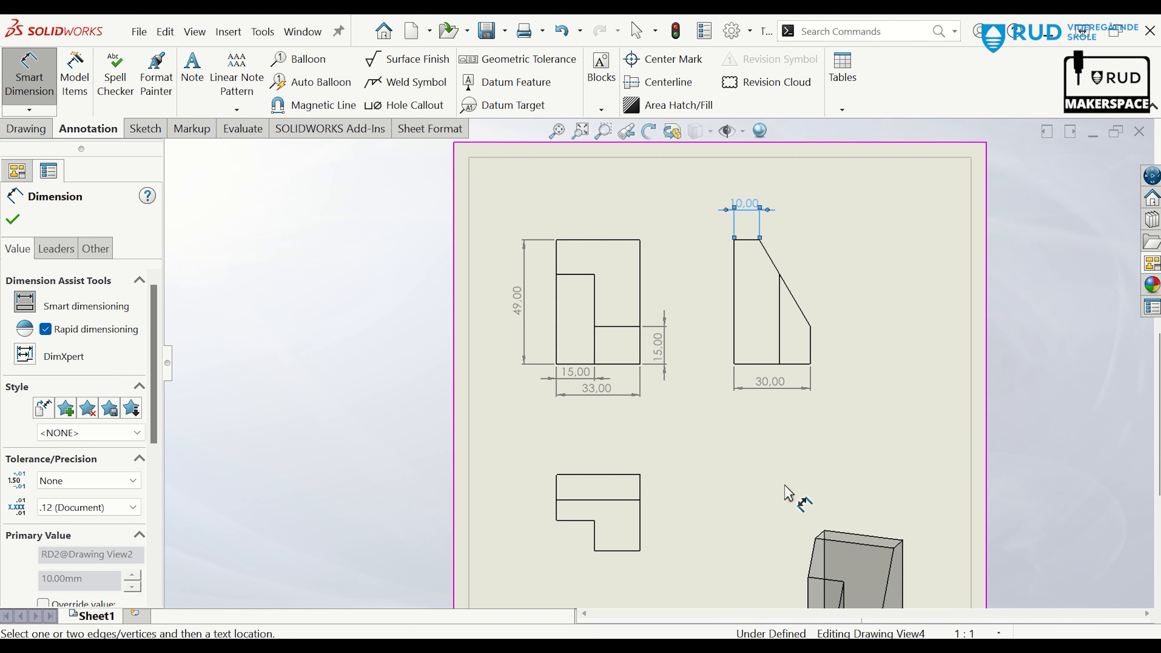
Dimension the notch depth in the view below the front view, placing the dimension beside the notch opening
click(583, 520)
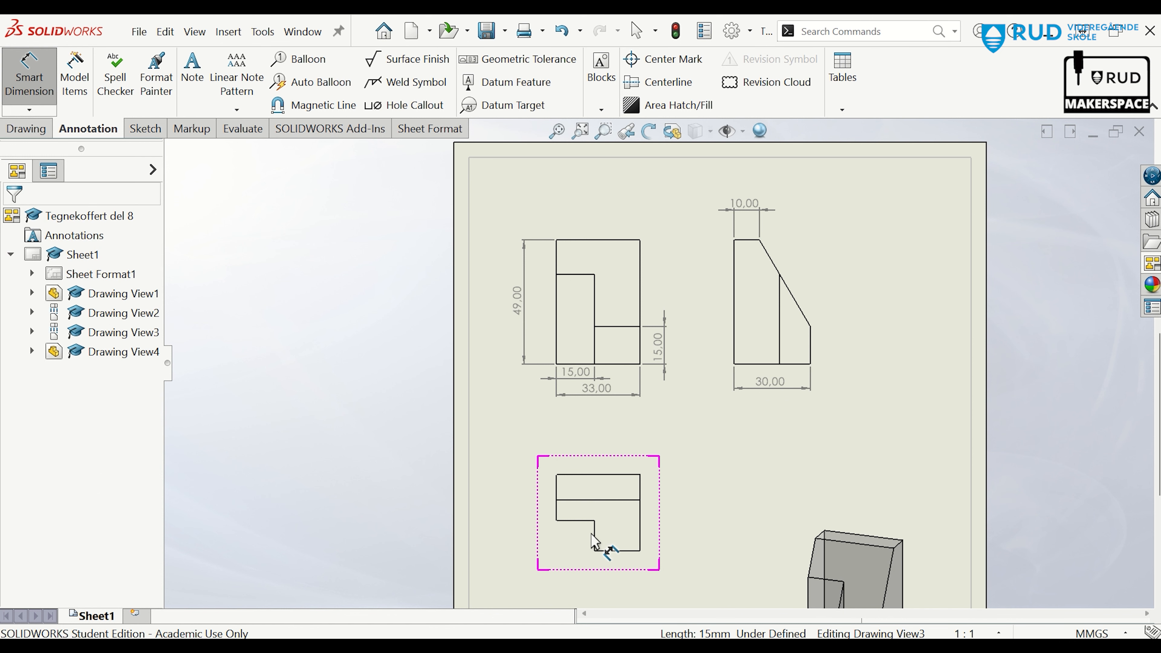
click(594, 534)
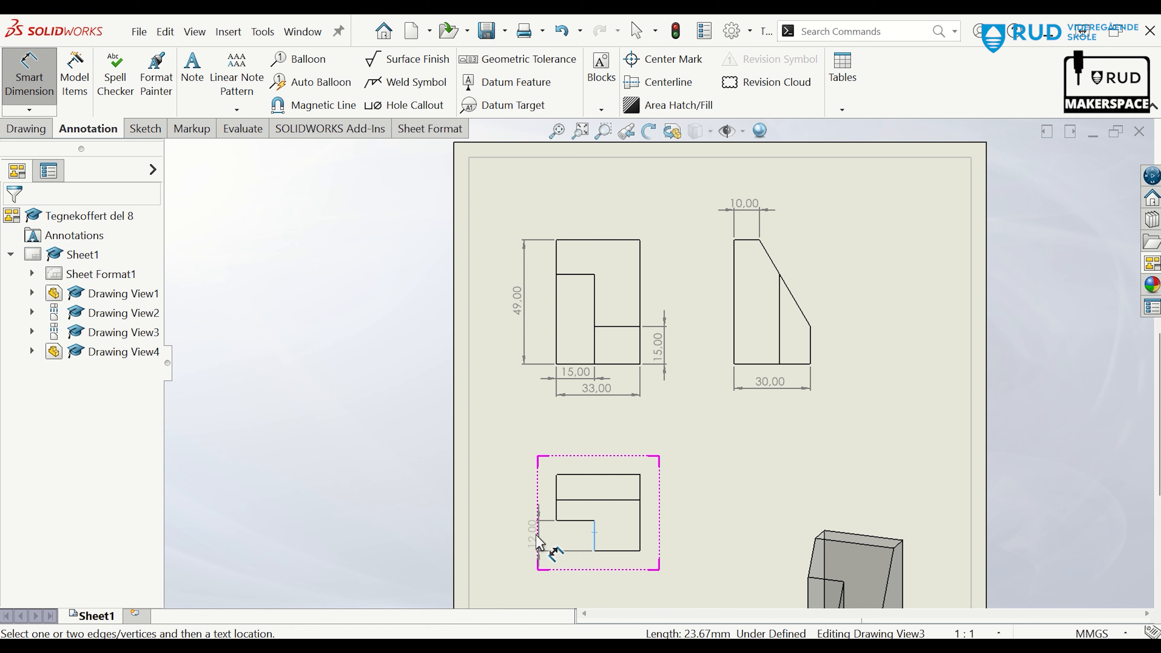
click(536, 539)
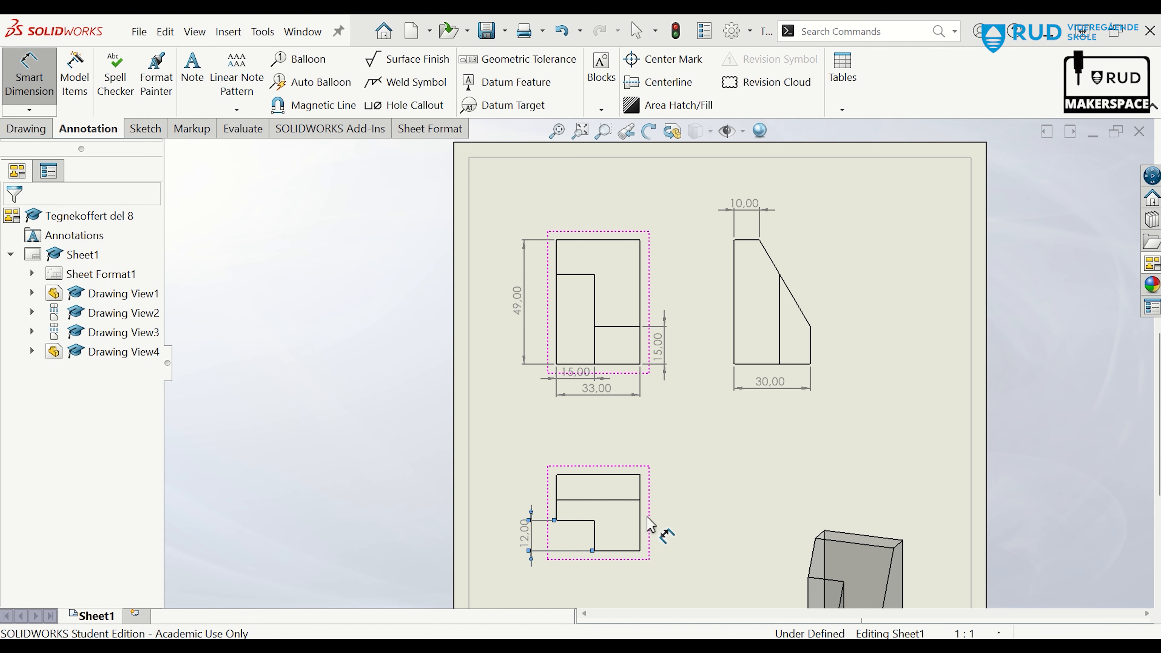
key(Escape)
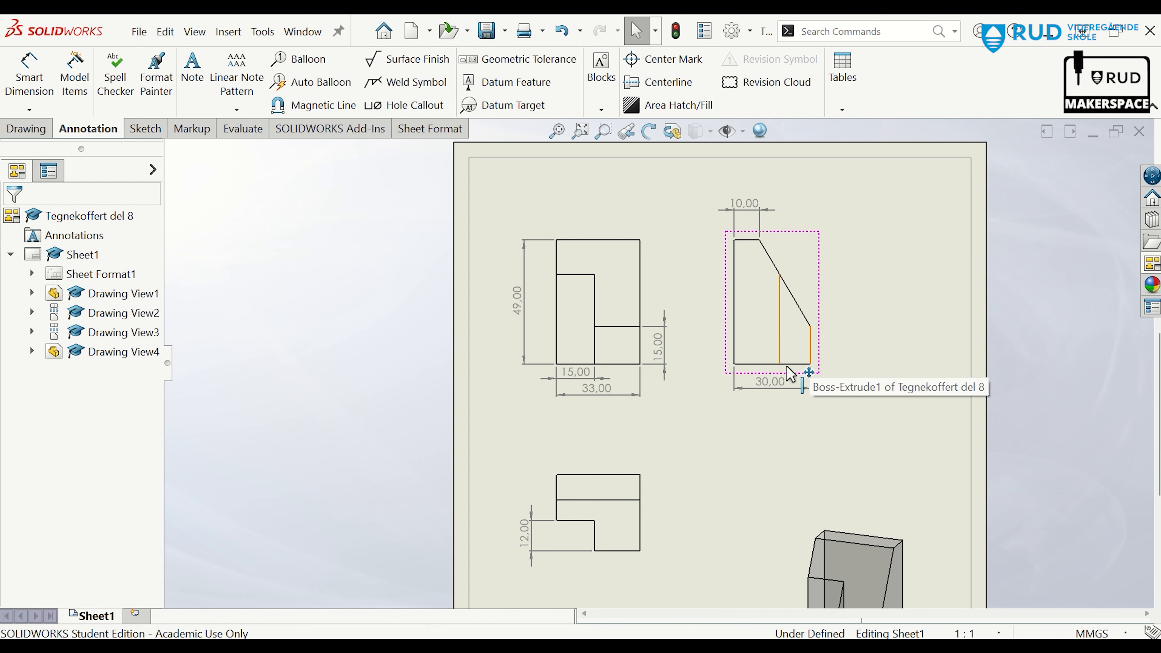
click(779, 351)
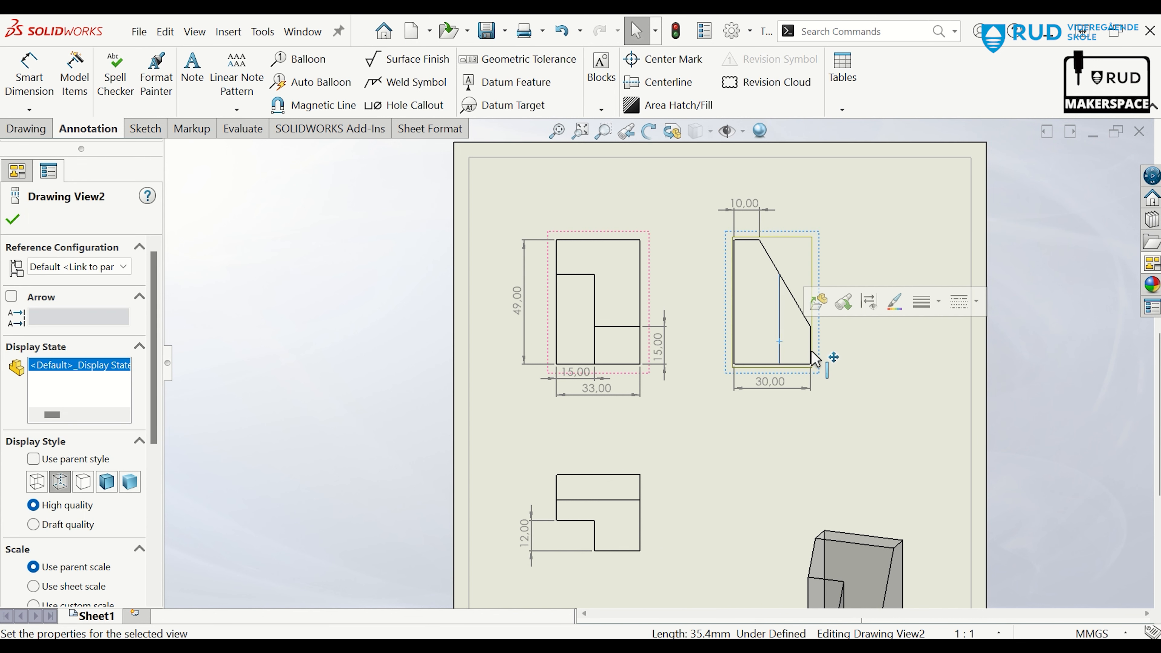
click(29, 73)
click(780, 346)
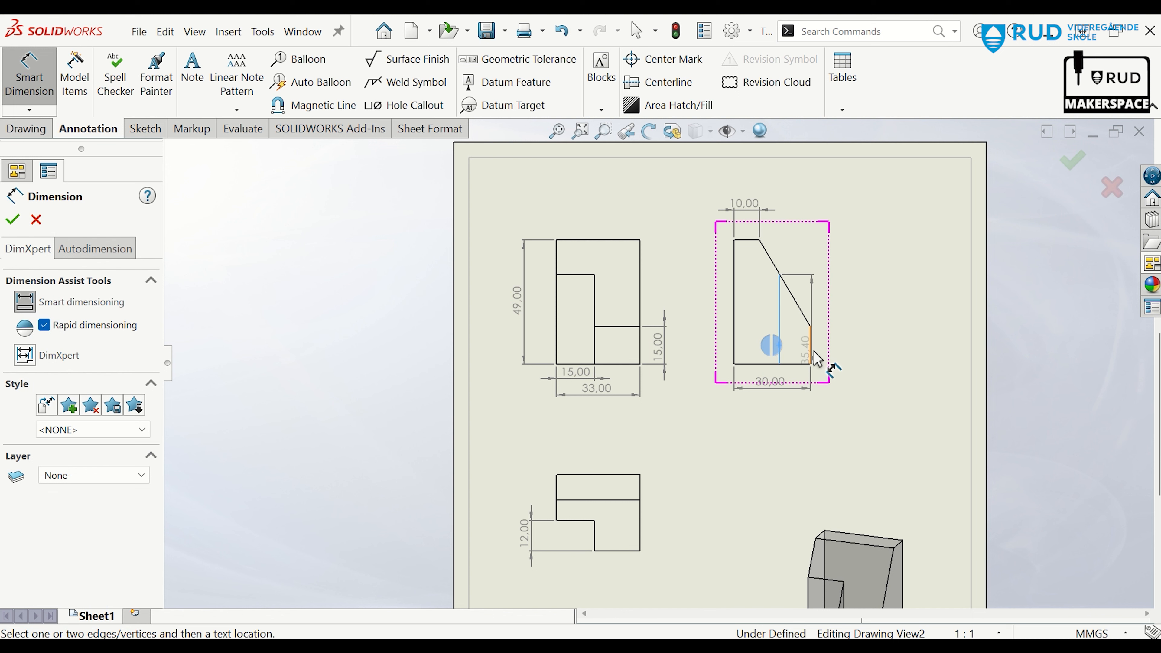
click(812, 352)
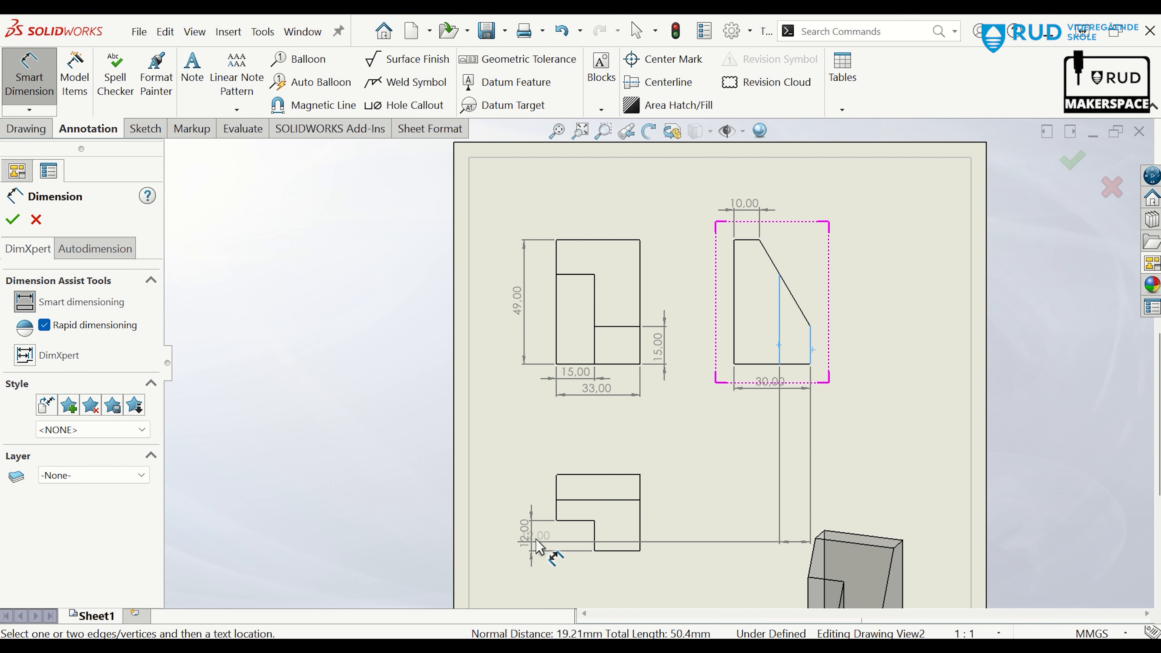
key(Escape)
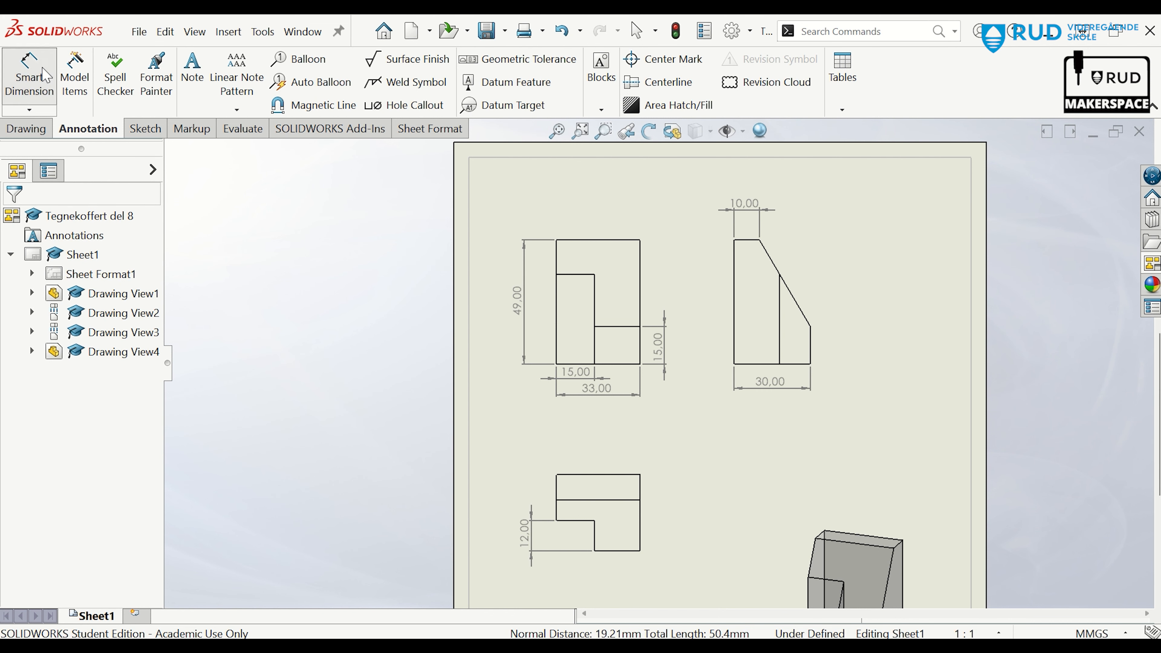
Dimension the horizontal distance between the side view's inner vertical line and its short outer edge, placing it below the view
click(780, 355)
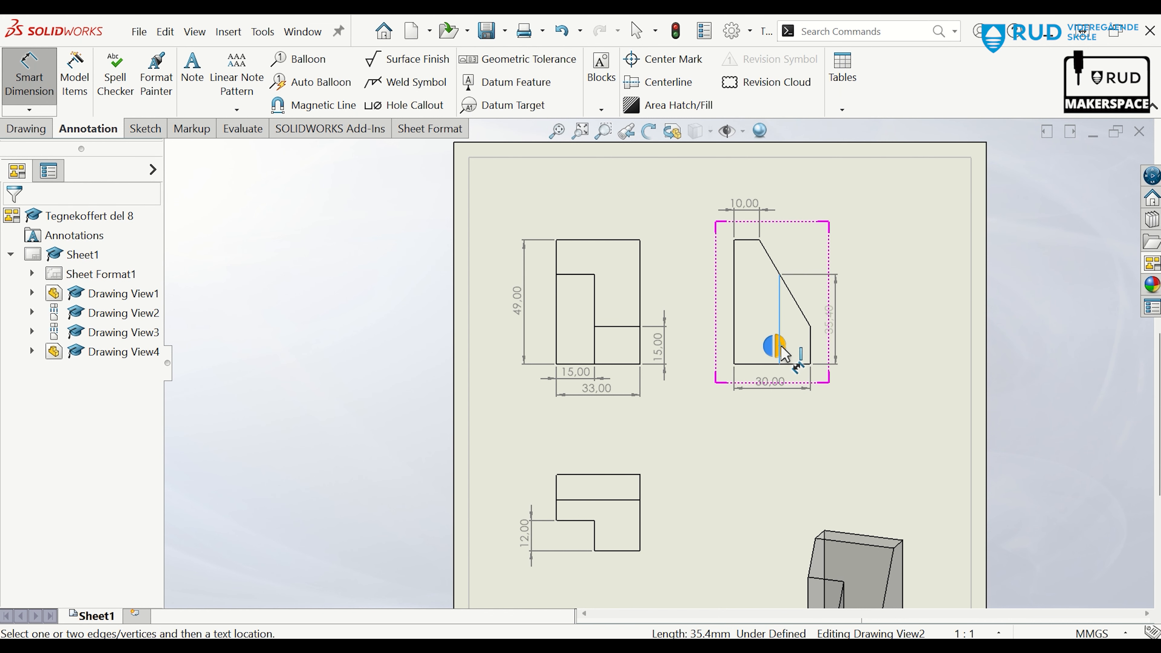
click(811, 356)
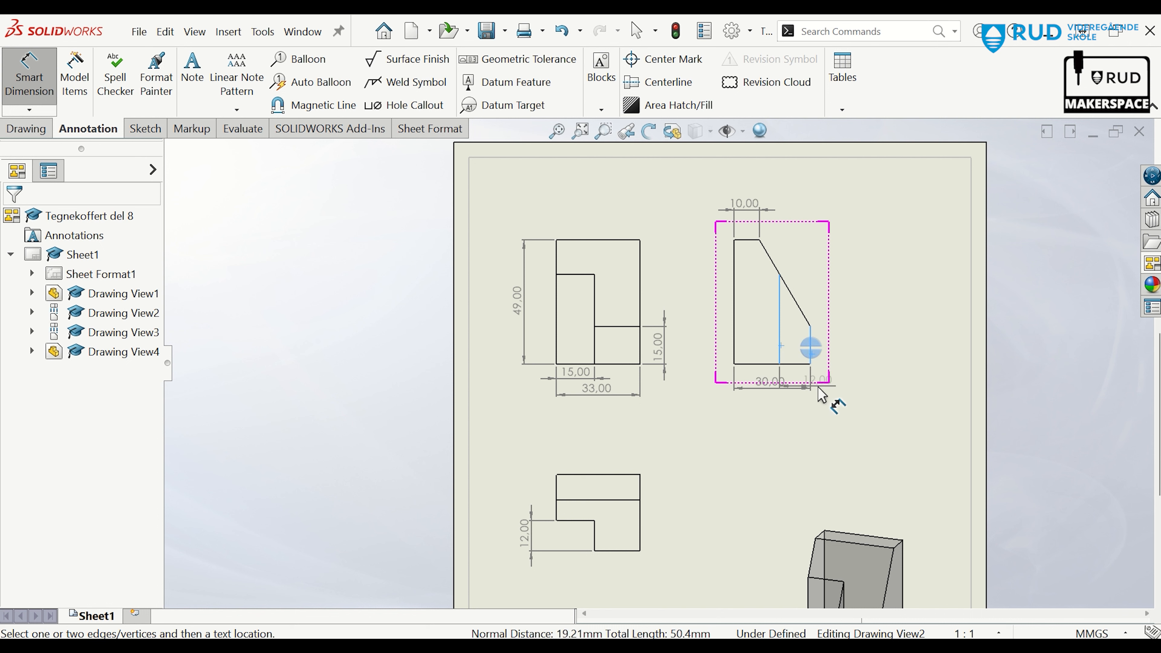
click(808, 402)
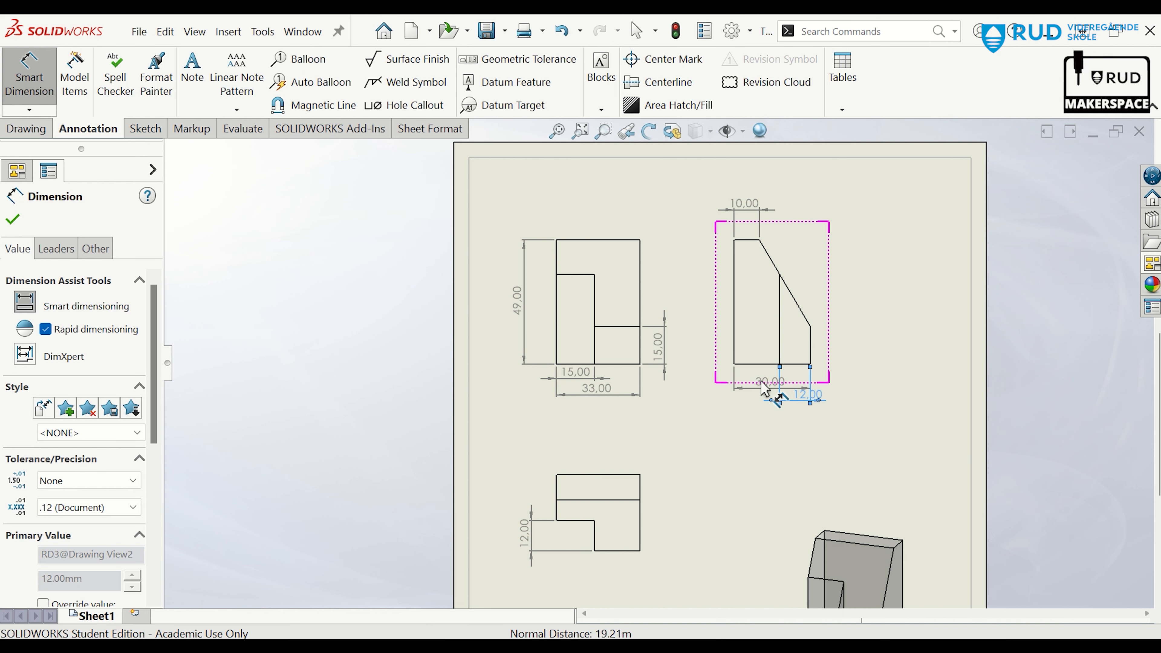
Rearrange the dimensions below the side view so the 12 mm dimension sits nearest the view and the base width lies beneath it
mouse_move(761, 382)
mouse_down()
mouse_move(762, 403)
mouse_move(807, 416)
mouse_move(815, 386)
mouse_up()
click(876, 413)
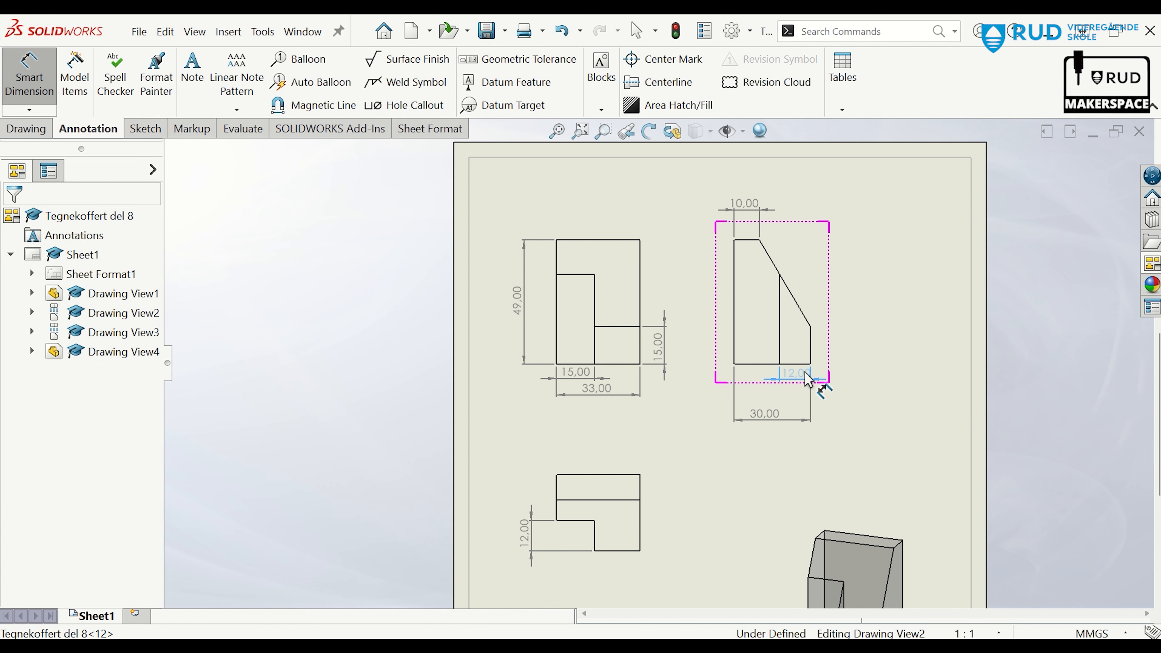
drag(773, 410, 772, 399)
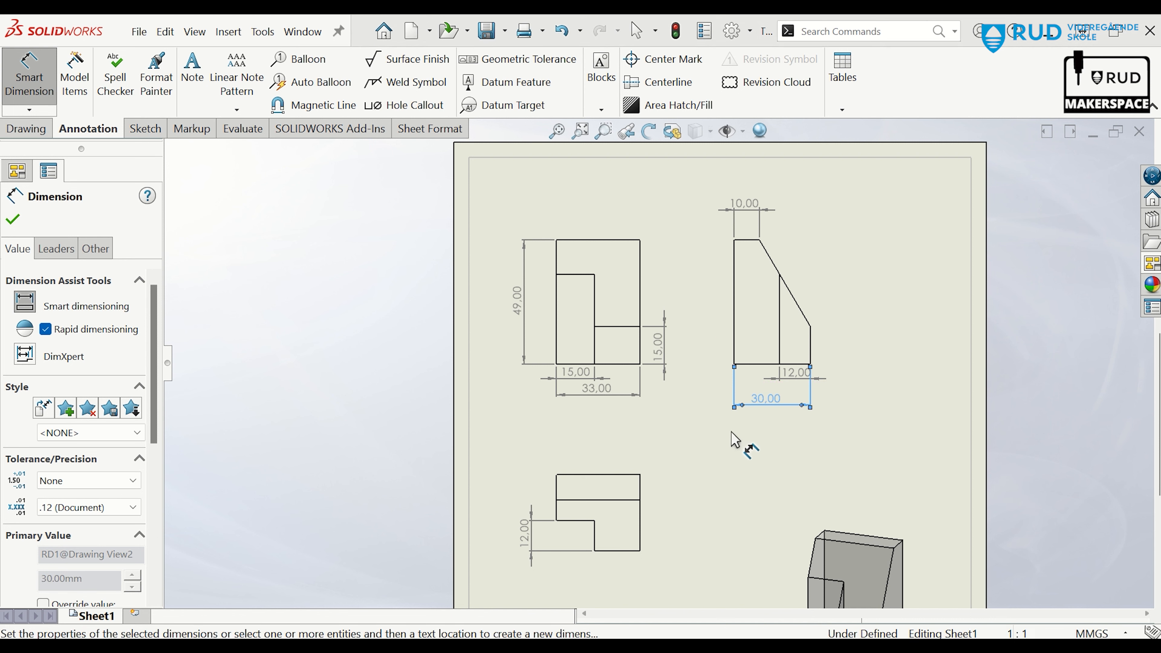
click(745, 442)
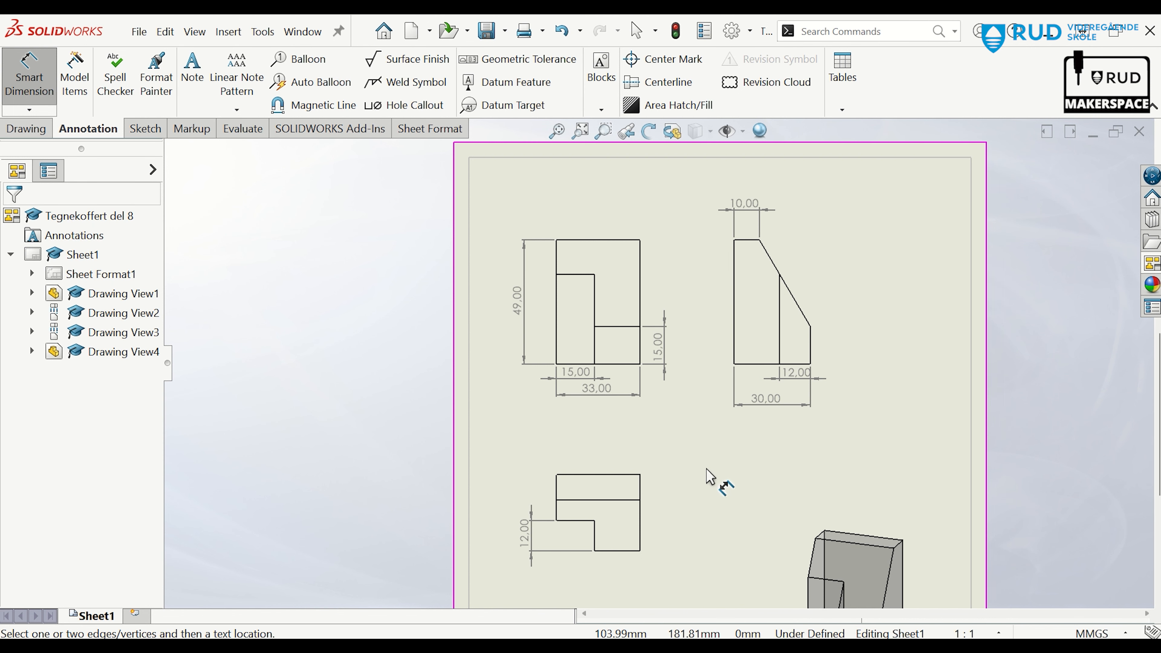
Hide the notch depth dimension of the view below the front view
right_click(526, 555)
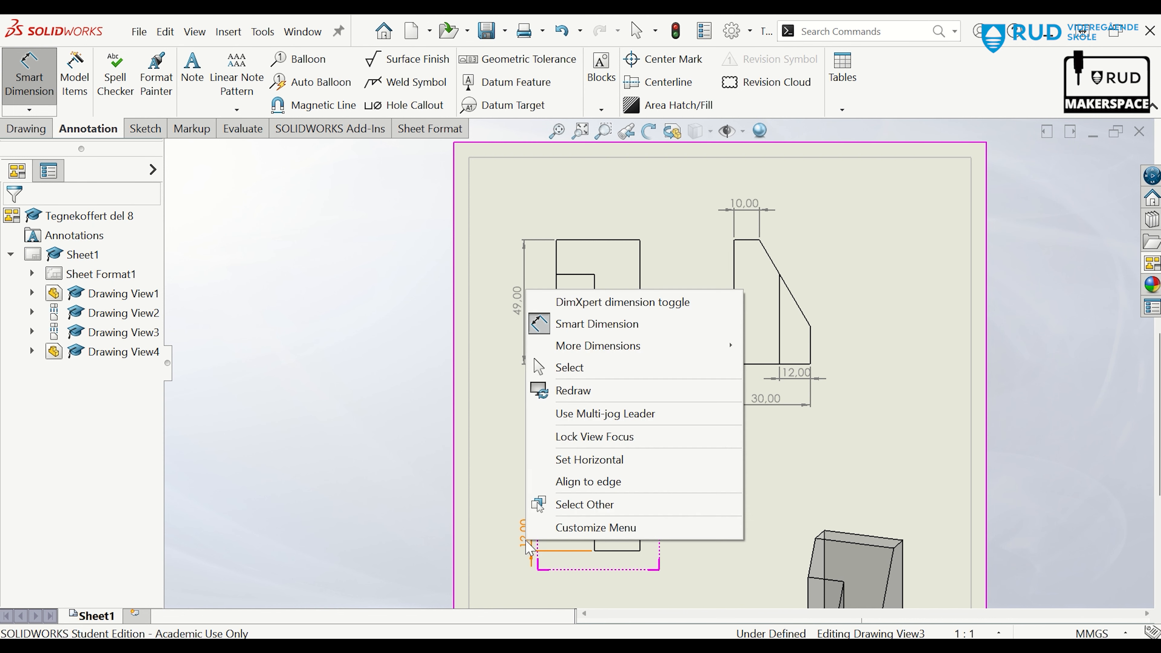
click(838, 487)
click(34, 90)
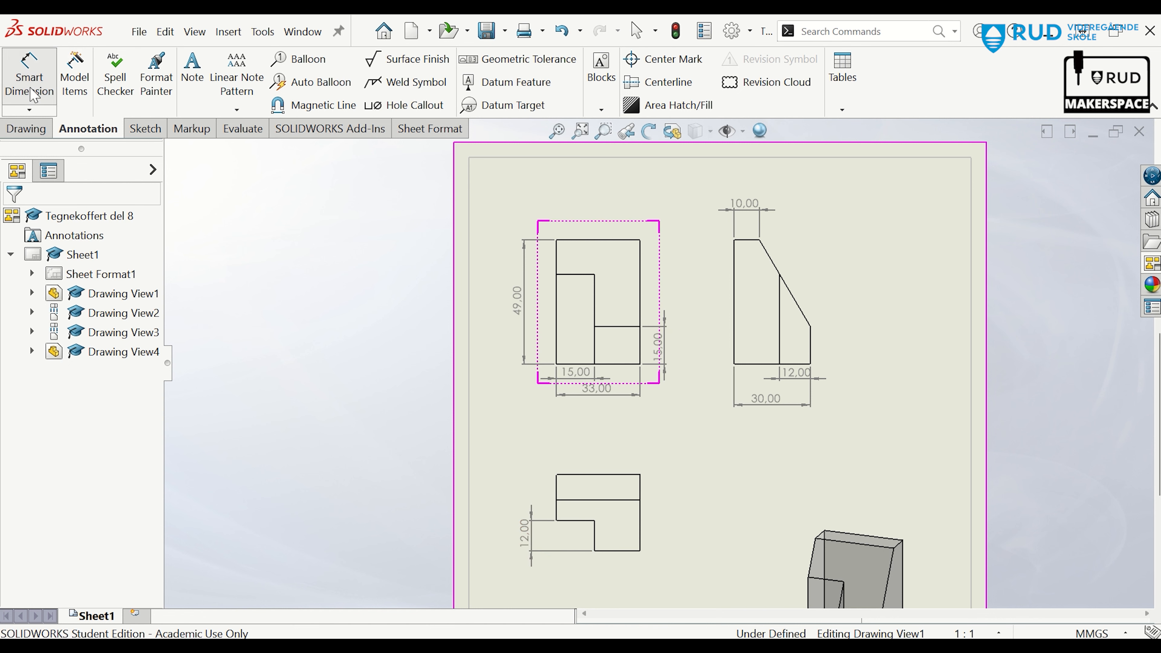
right_click(526, 539)
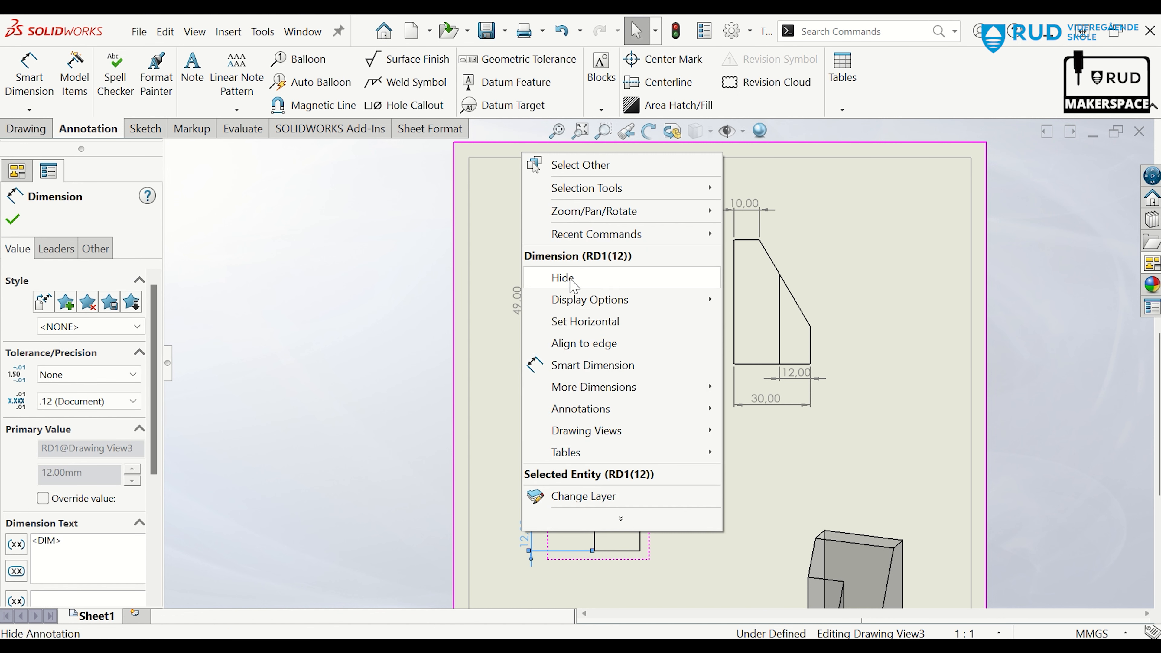
click(572, 278)
click(923, 388)
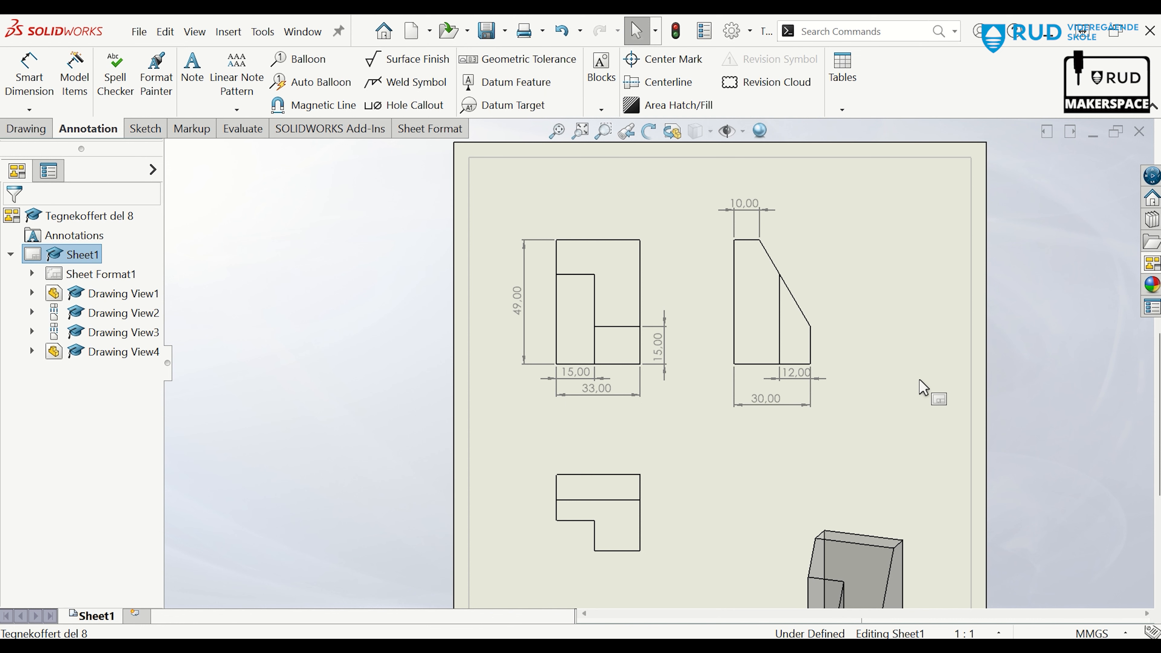
Set the drawing's primary dimension precision to None in the document properties and accept the dimension font settings
click(750, 30)
click(769, 58)
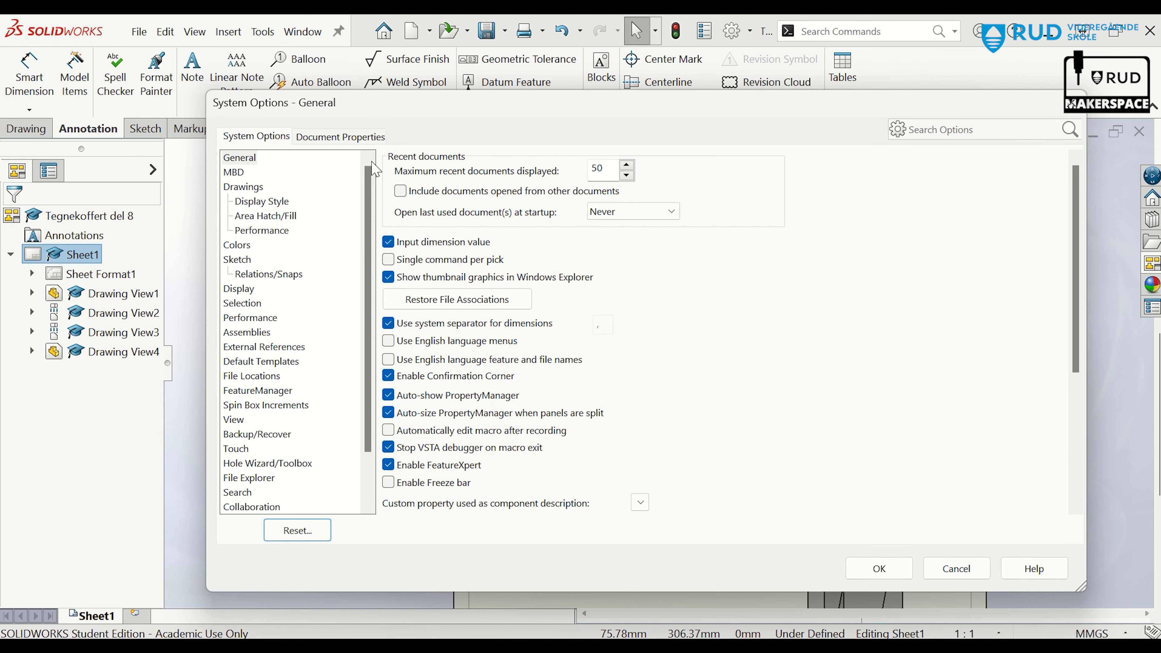
click(339, 137)
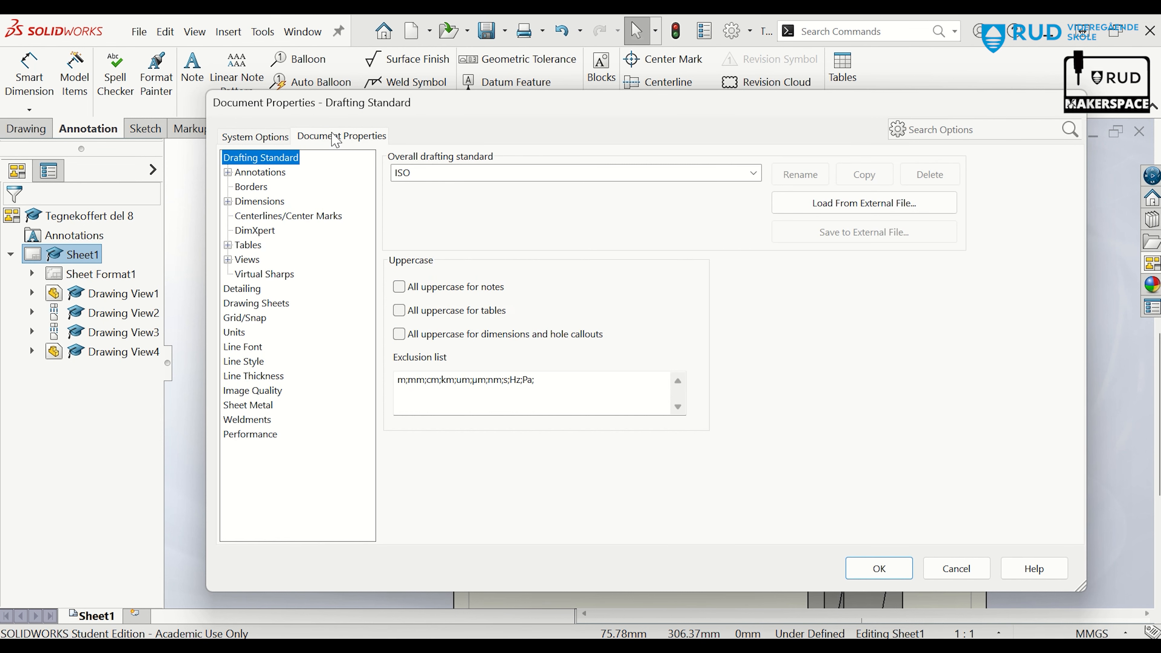
click(259, 202)
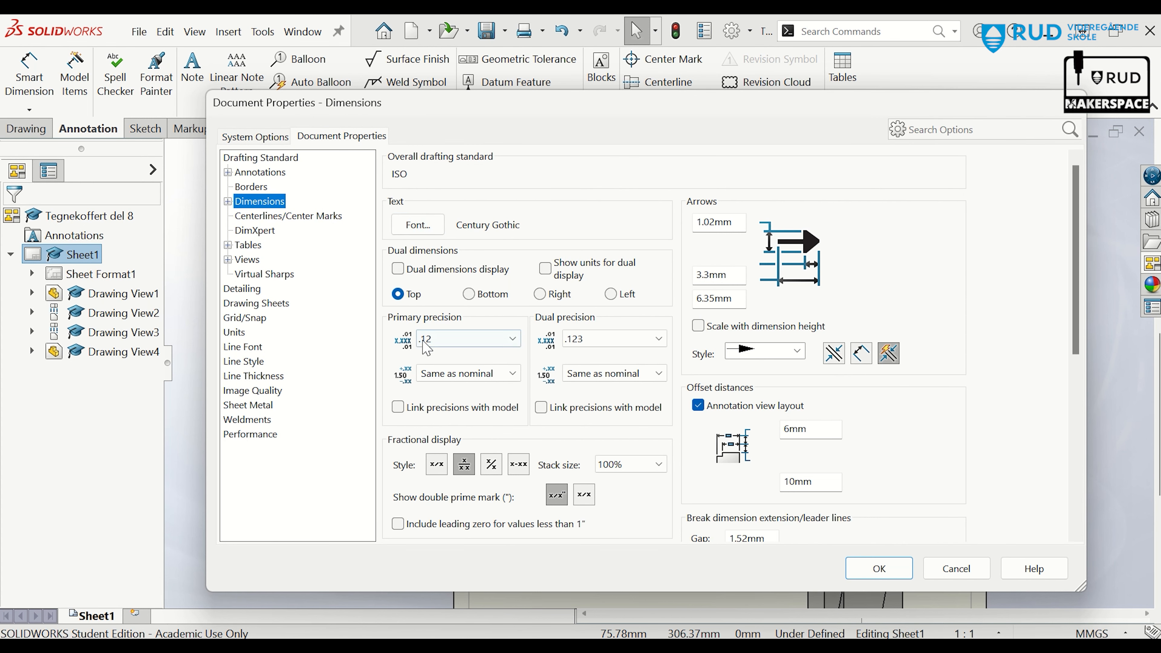
click(438, 338)
click(451, 356)
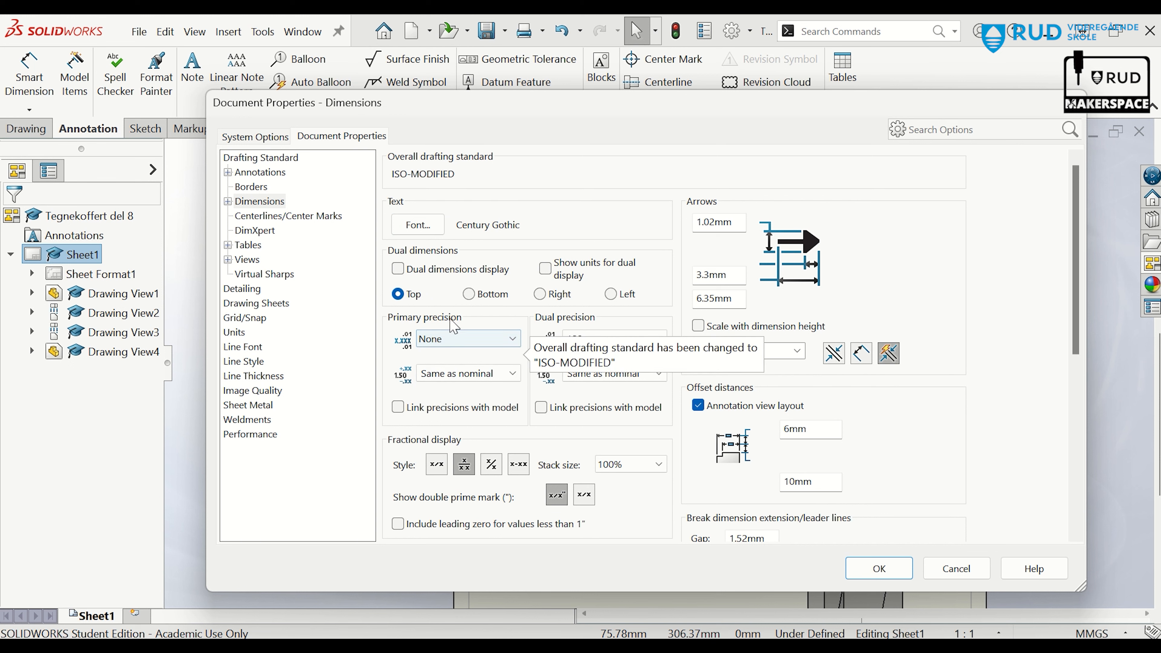
click(425, 225)
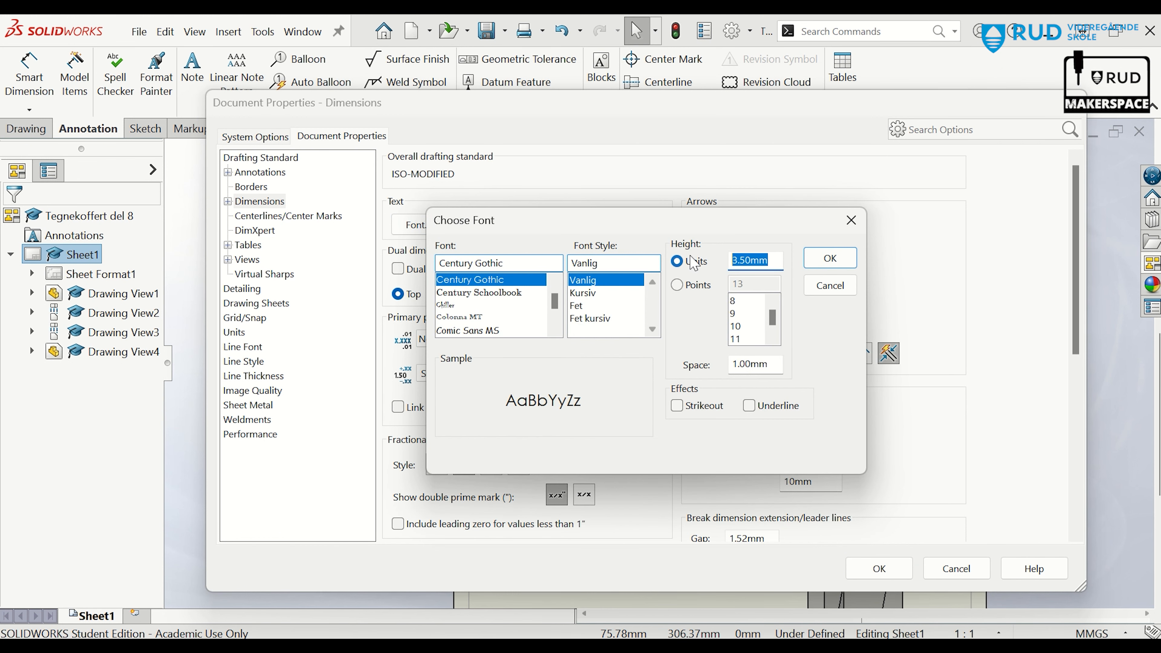
key(Return)
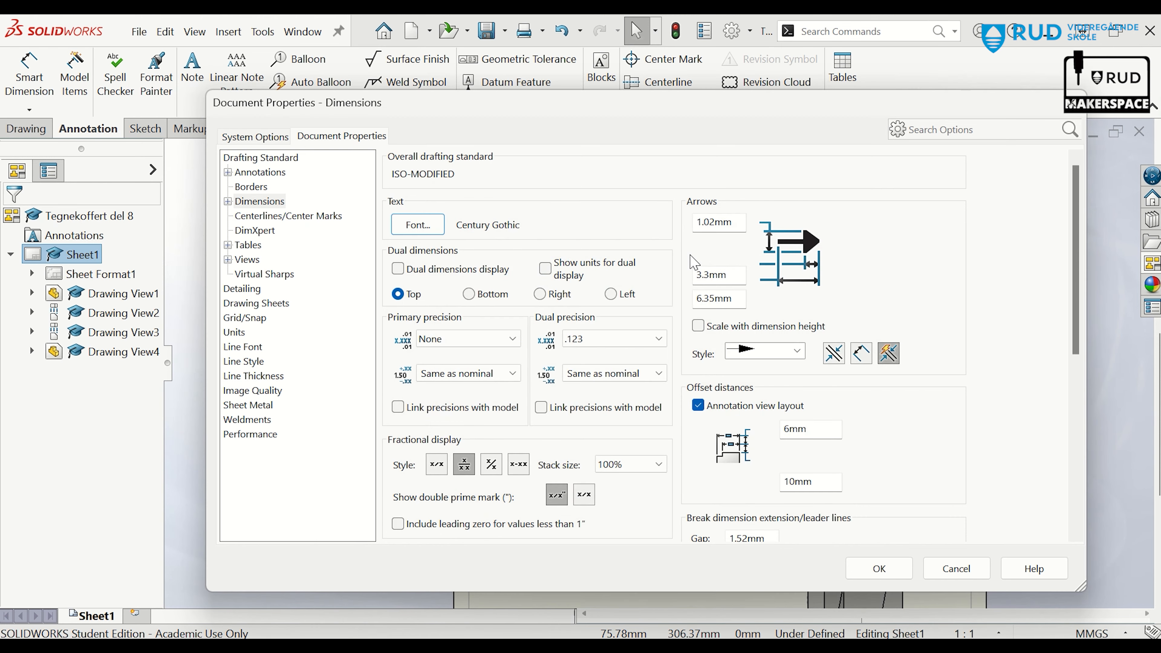
click(880, 568)
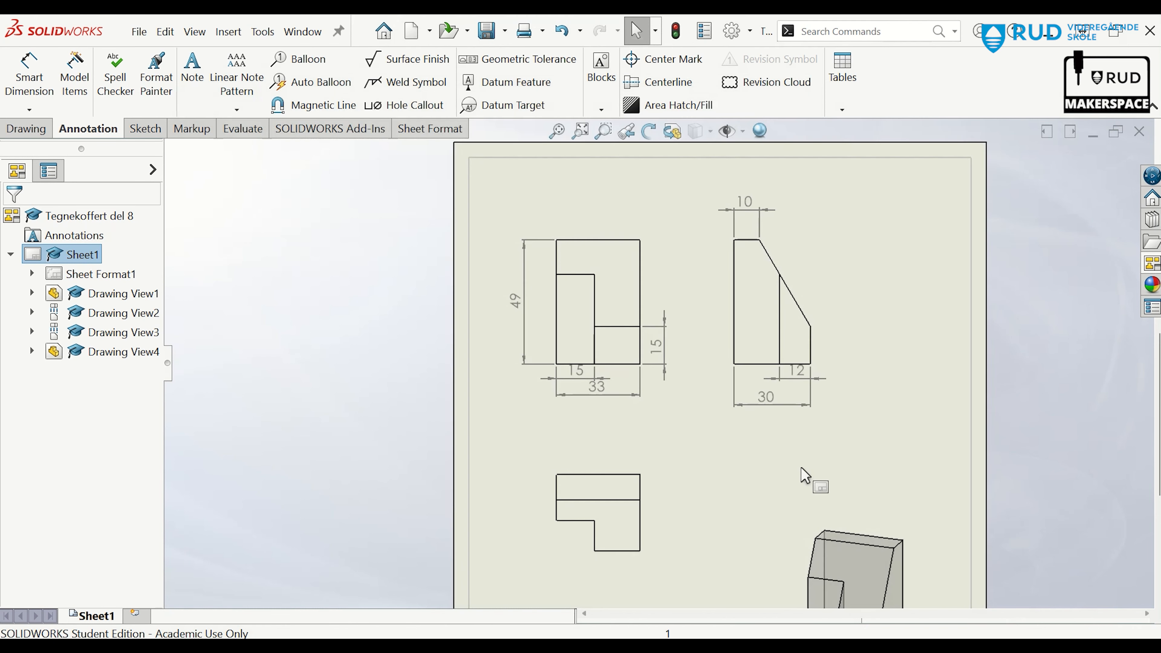
Flip the arrows inside the extension lines for the side view's 12 mm and 10 mm dimensions and the front view's 15 mm height
scroll(803, 473, down, 2)
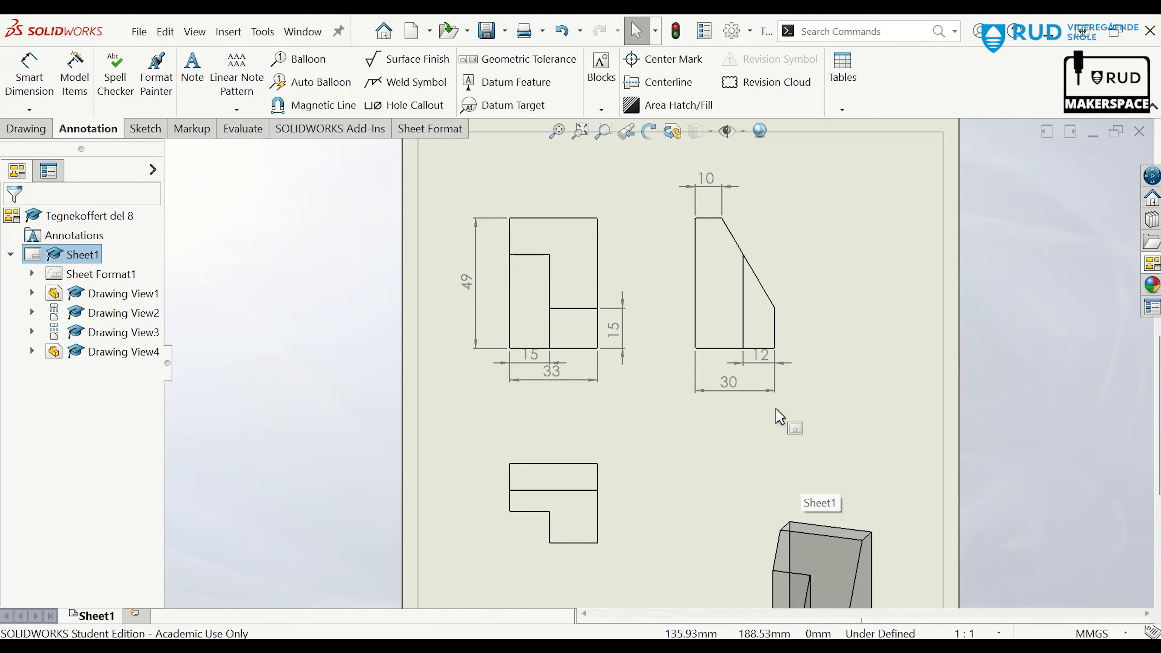
click(765, 366)
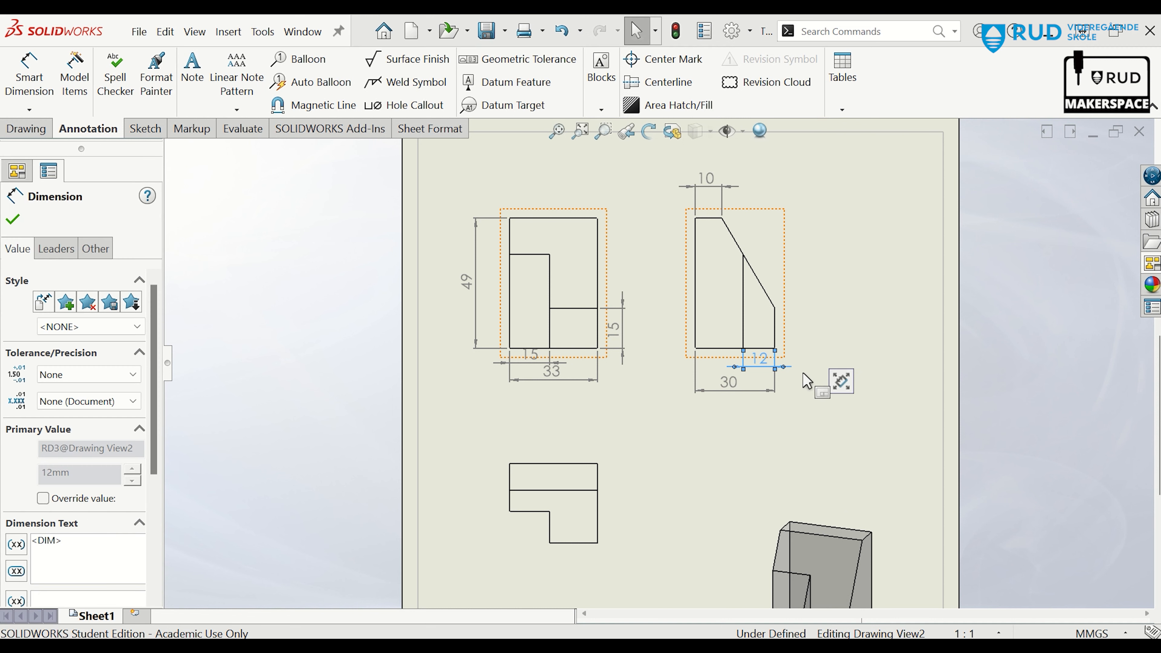
click(783, 367)
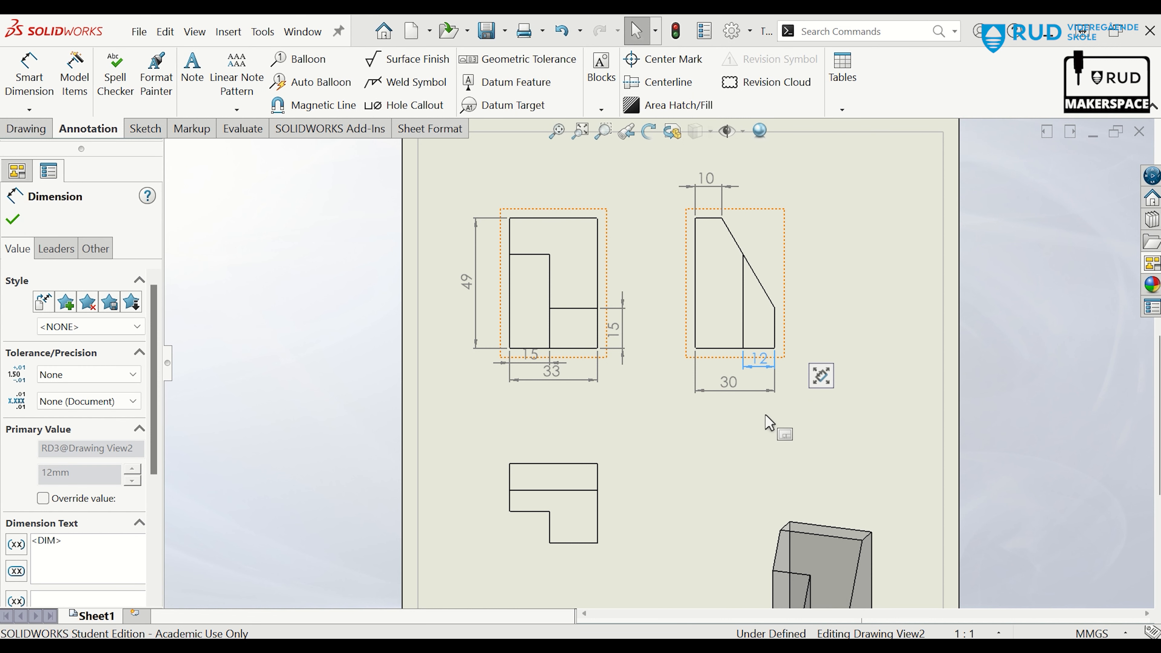
click(728, 188)
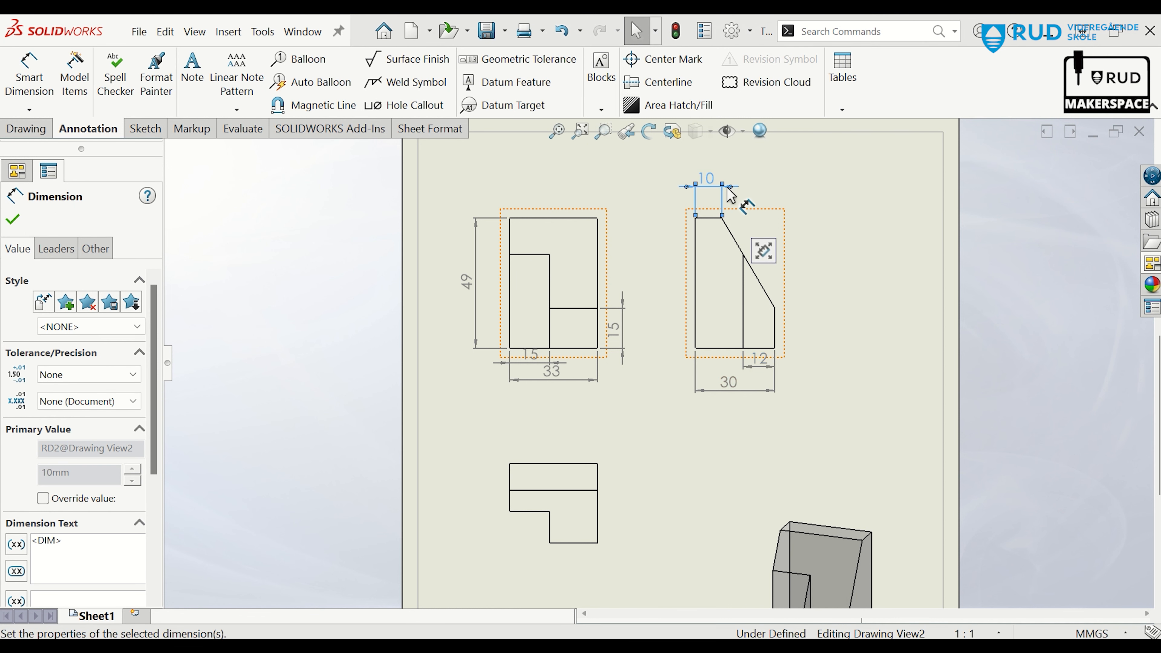
click(732, 187)
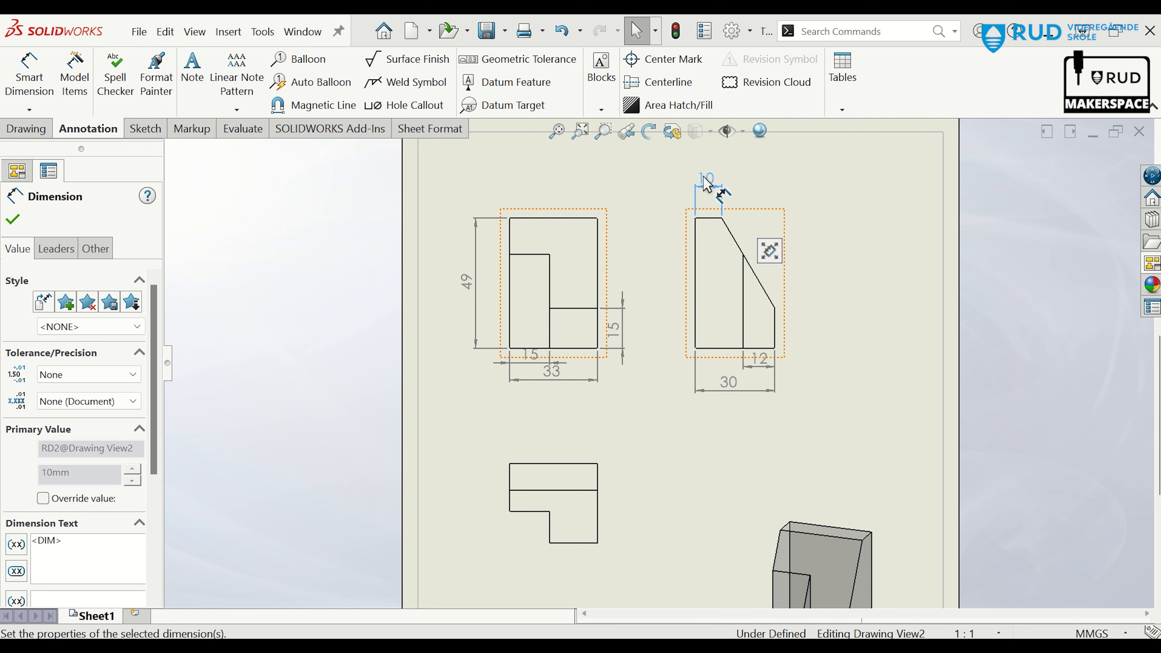
click(625, 318)
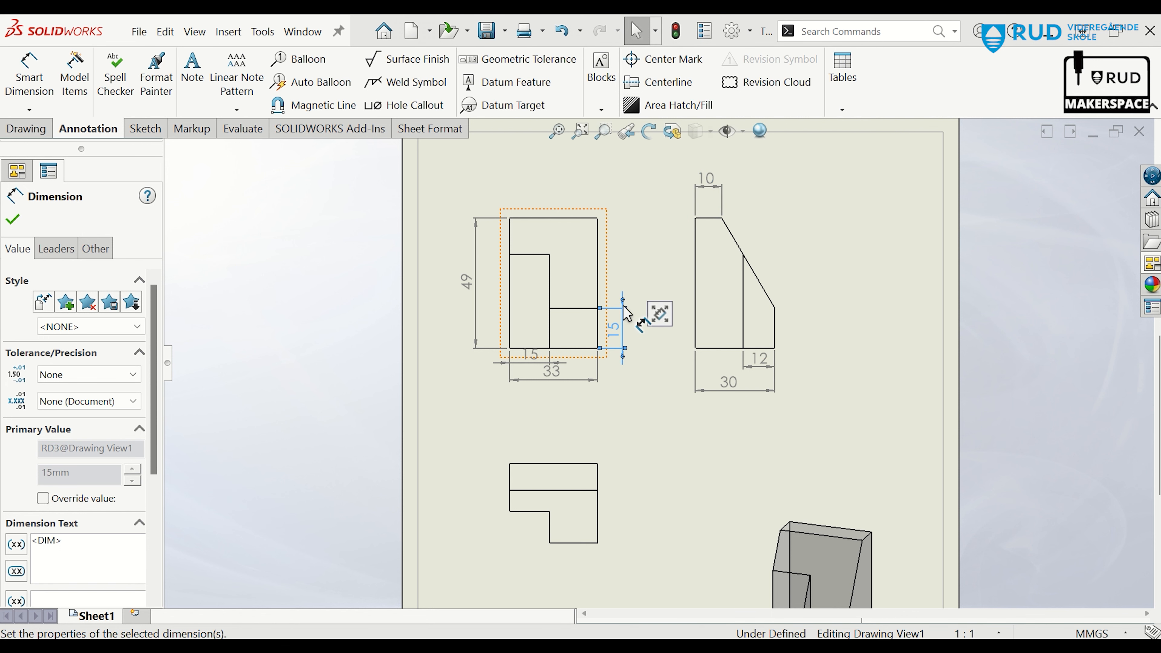
click(623, 300)
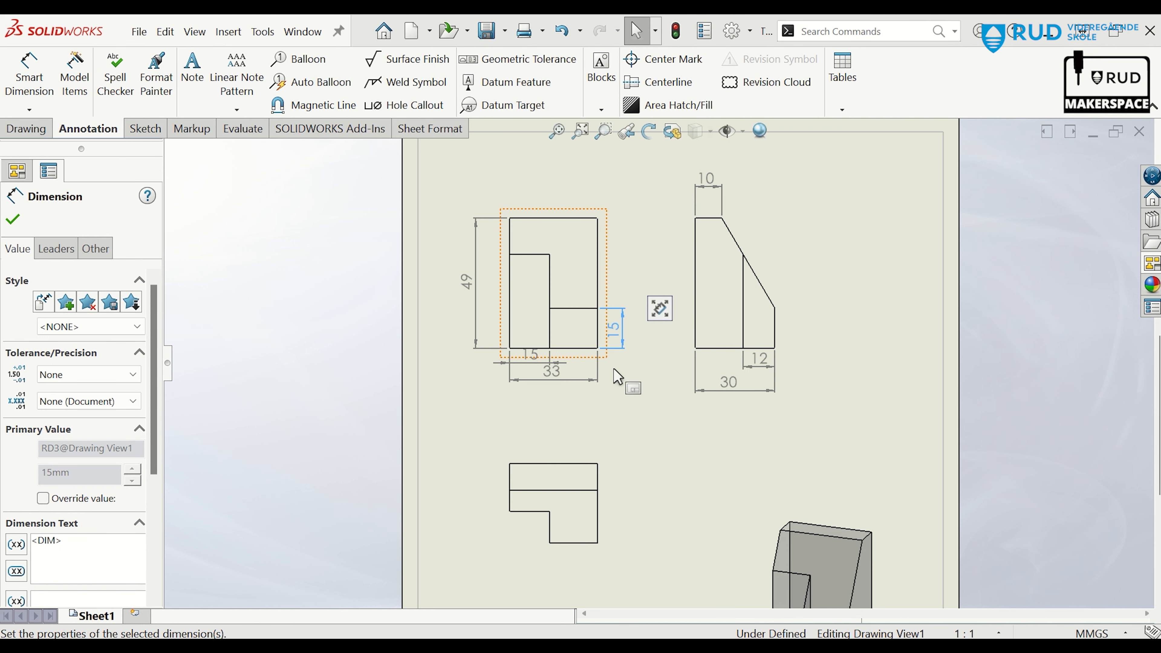
Move the front view's overall width dimension farther below the view and space the 15 mm width dimension between them
click(556, 380)
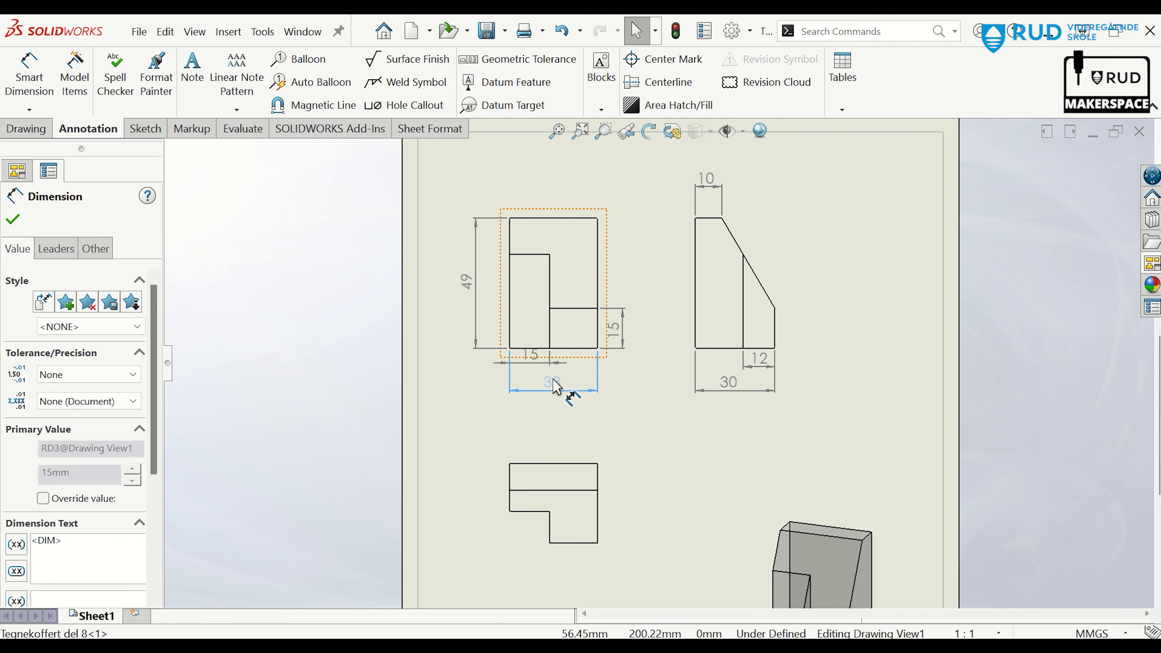
click(535, 366)
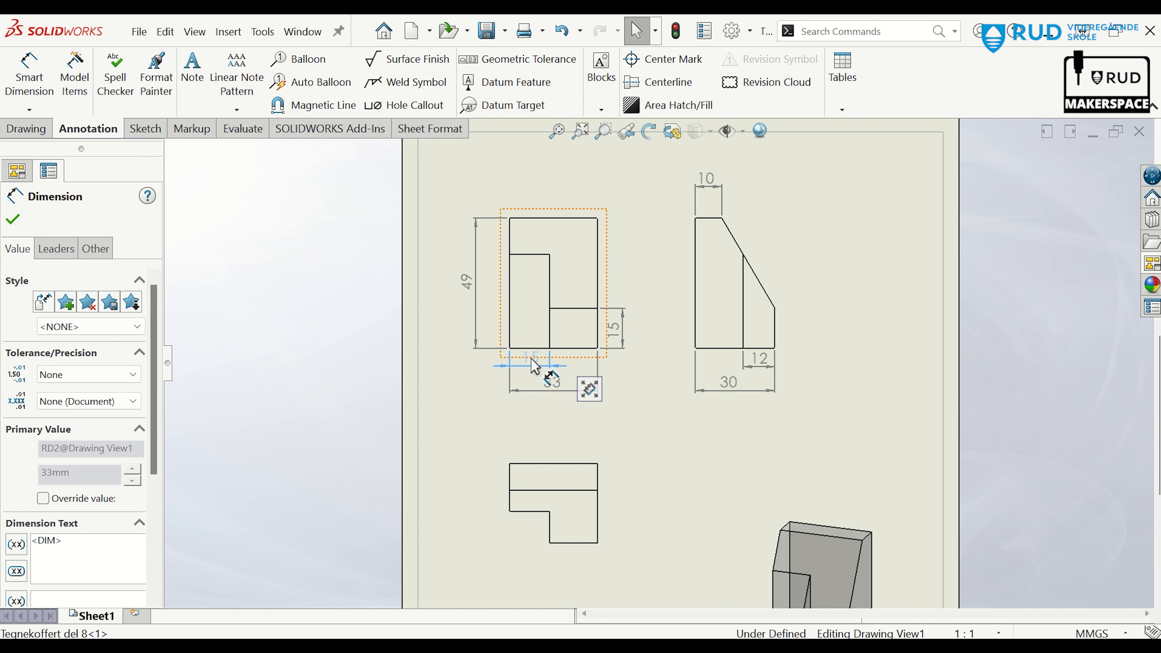
click(681, 459)
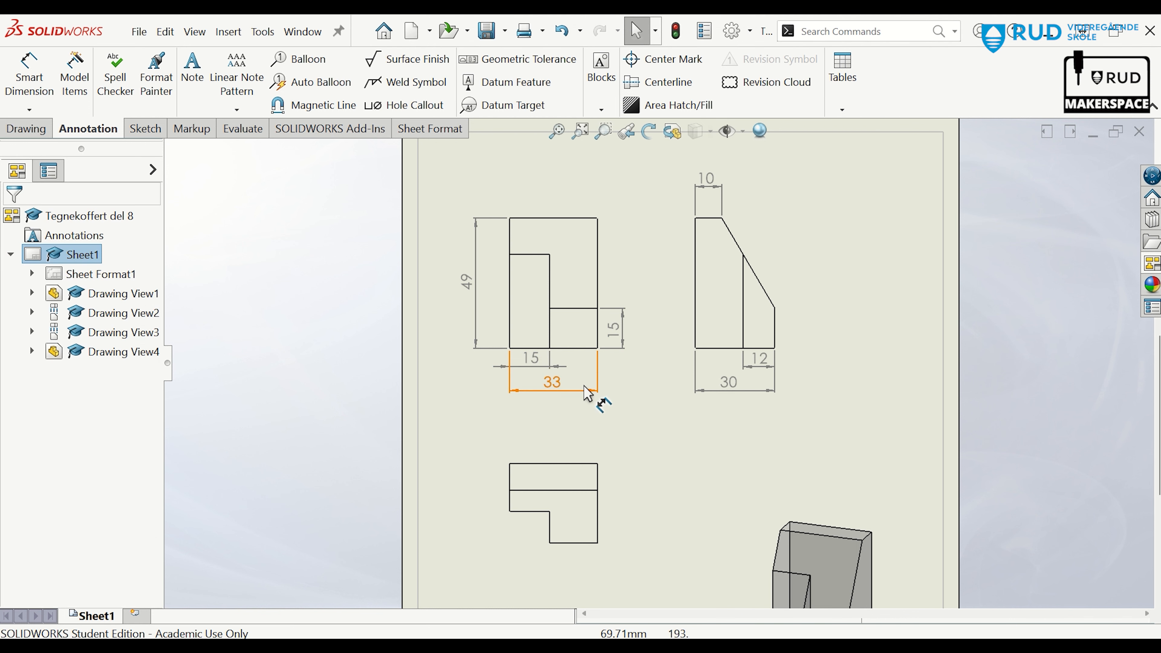
Flip the arrows of the front view's 15 mm width dimension inside the extension lines
click(562, 371)
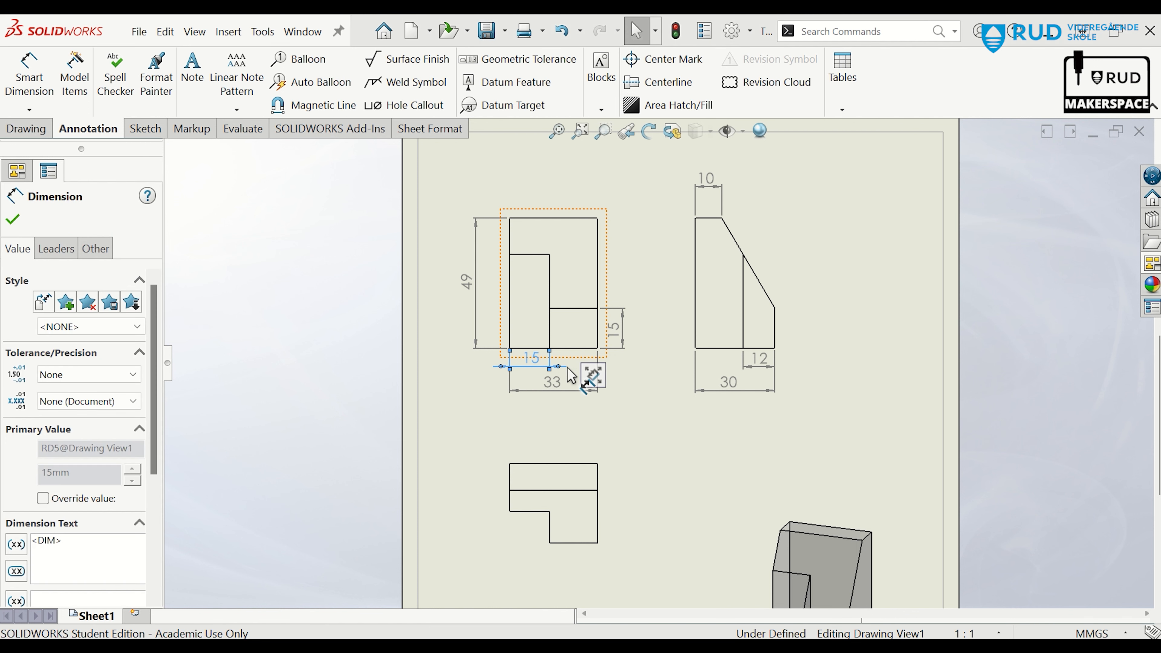
click(653, 463)
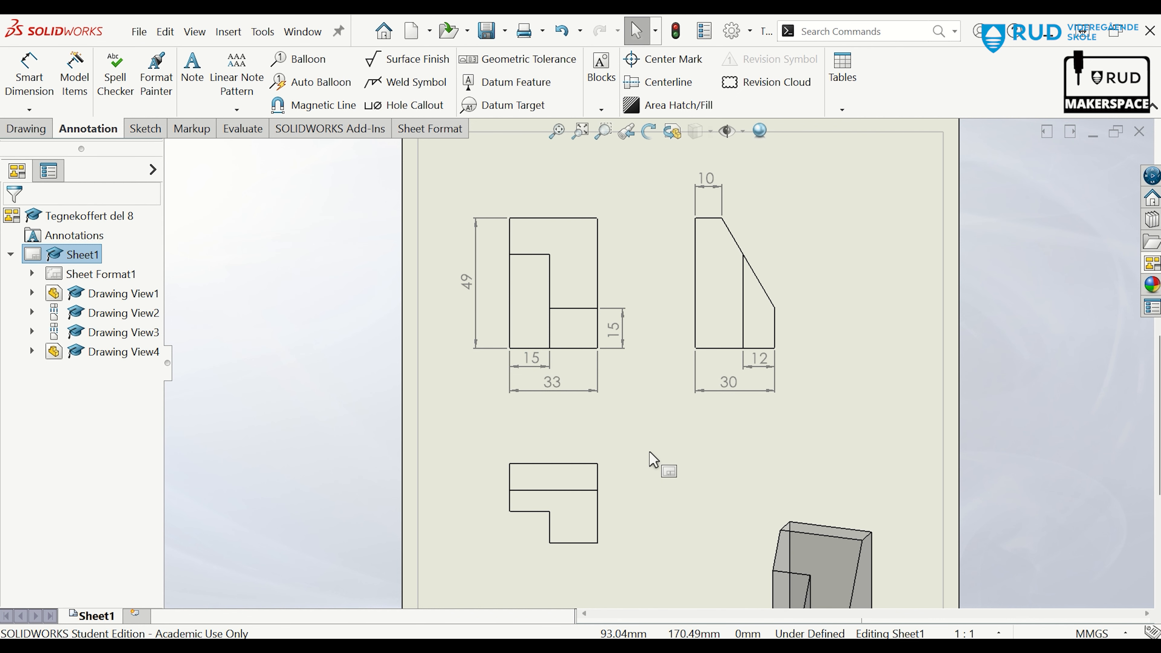
Fill in the author's name and the title Tegnekoffert 8 in the drawing's summary information
scroll(653, 460, up, 3)
scroll(649, 452, up, 3)
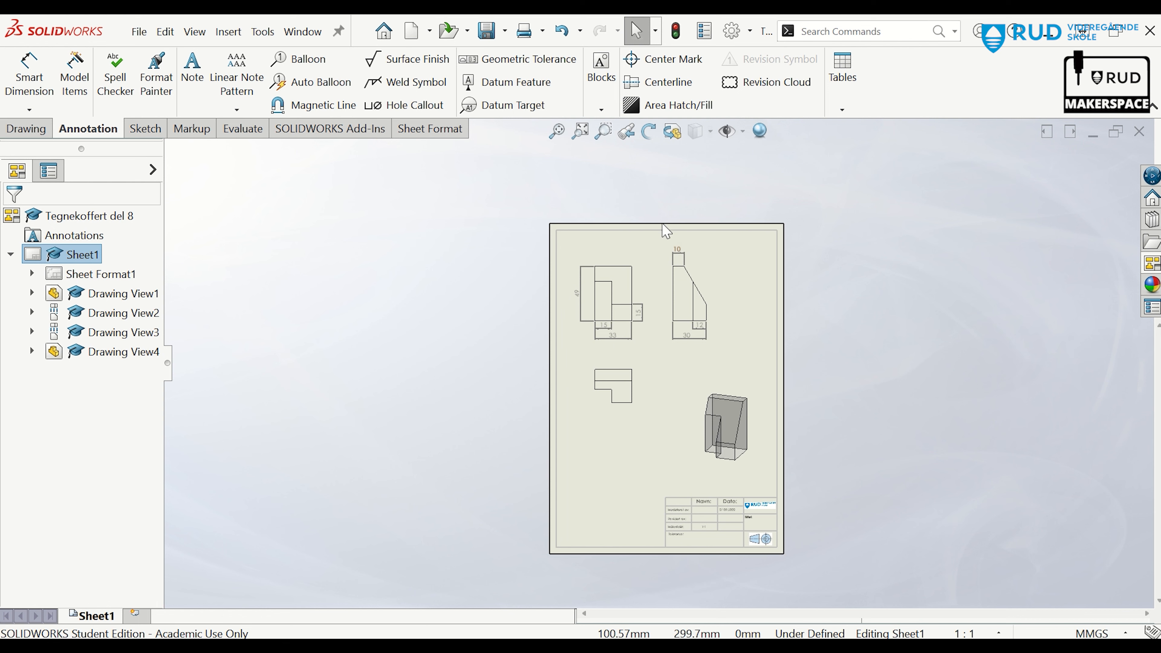
scroll(731, 271, down, 1)
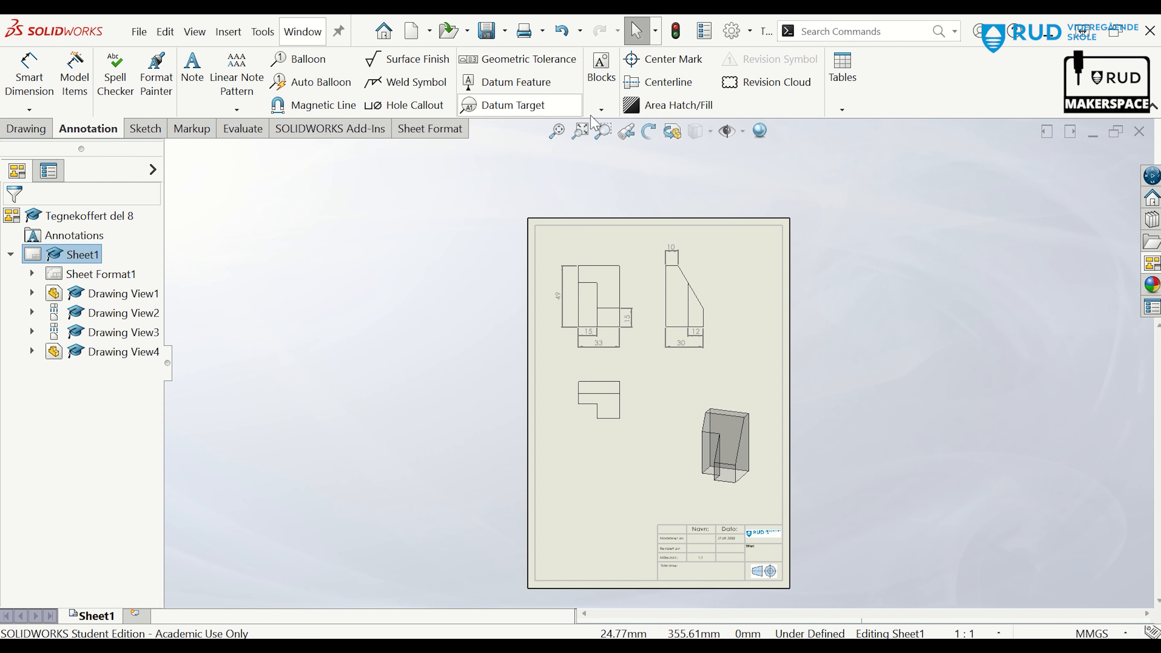
scroll(686, 594, down, 2)
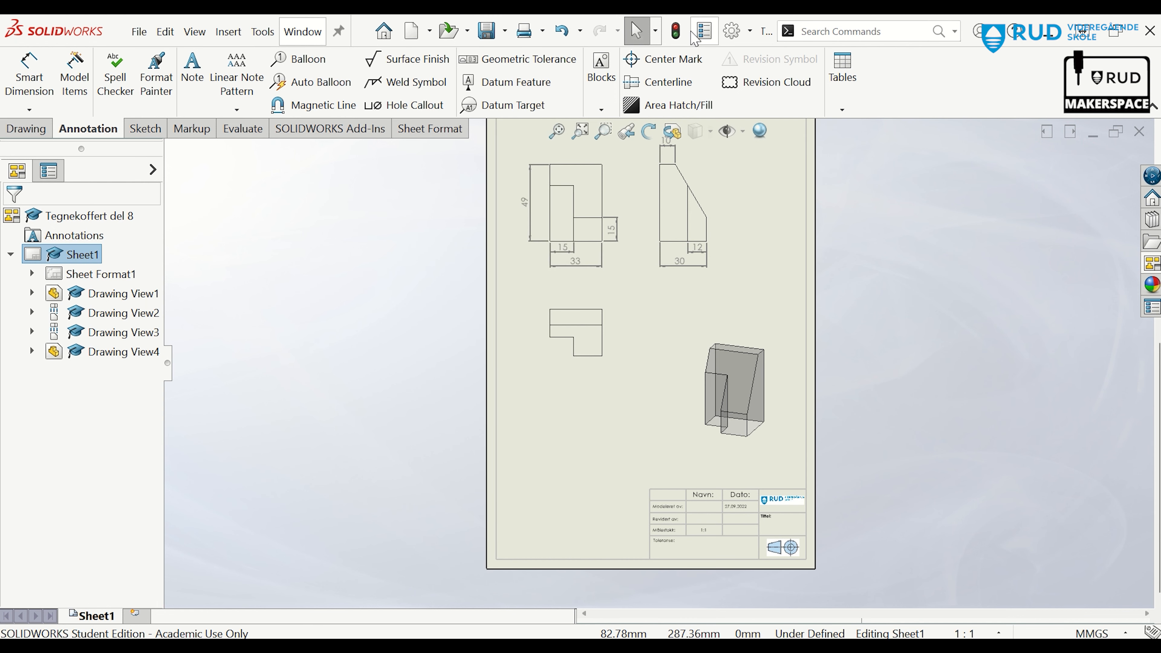
click(704, 31)
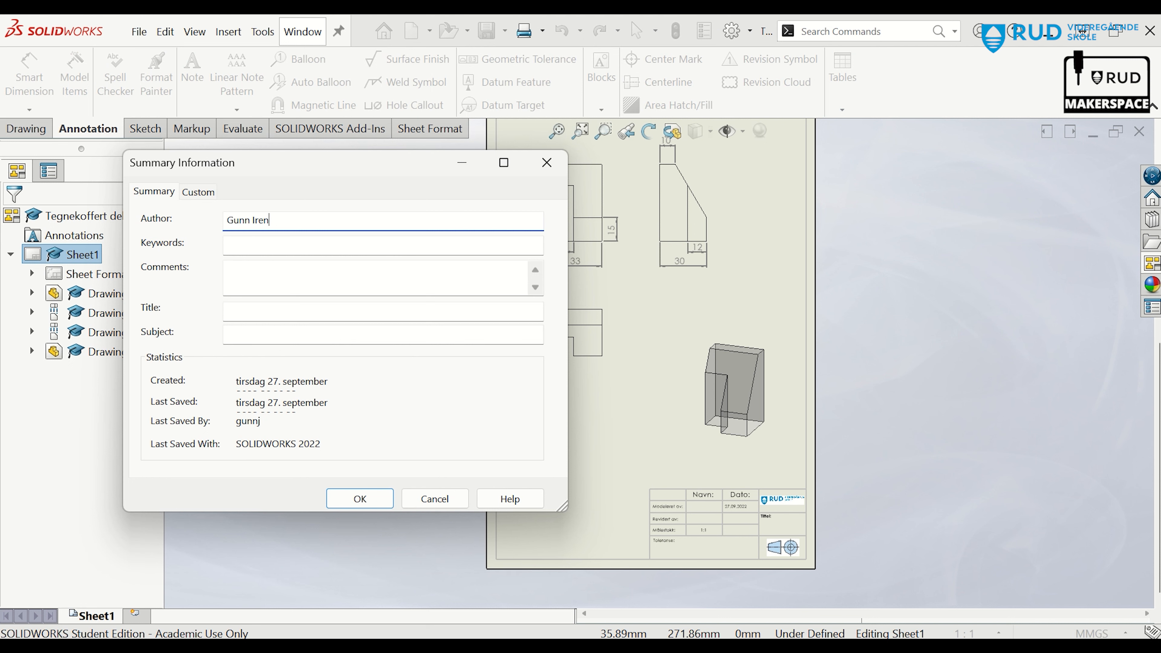
click(279, 311)
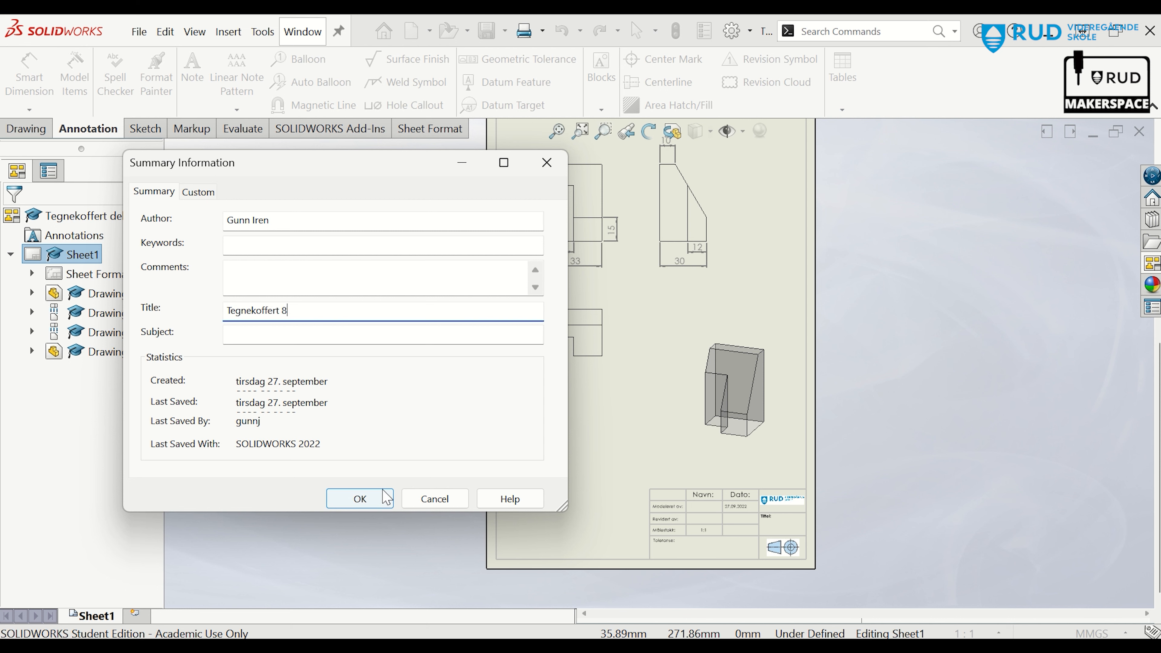
click(360, 498)
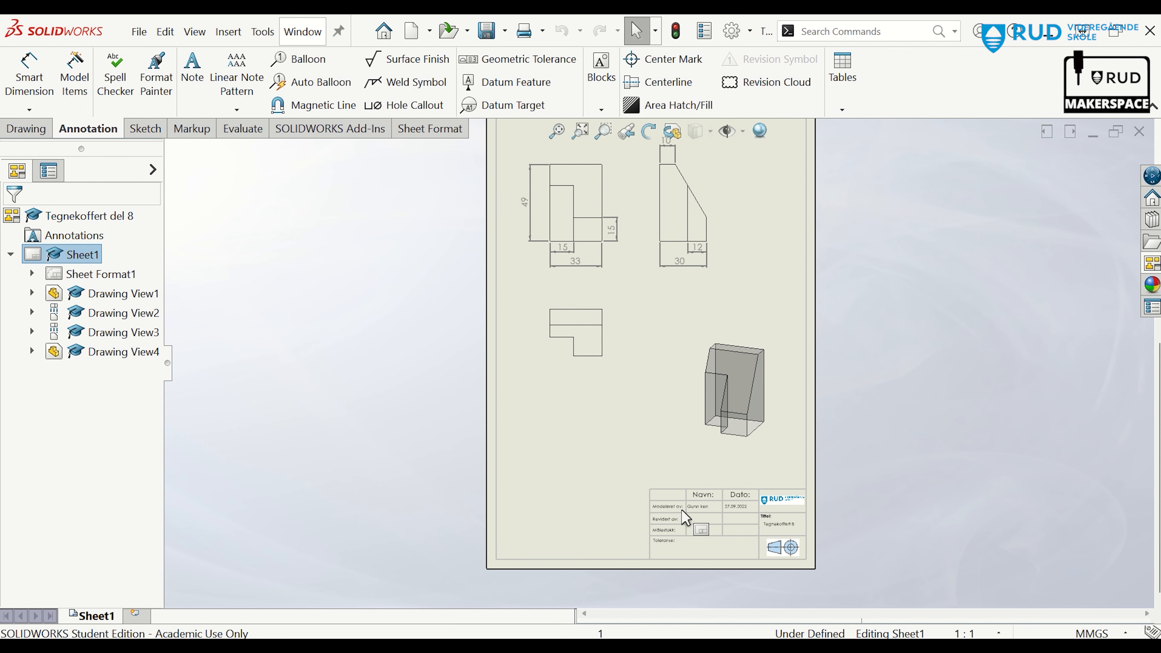
Save the drawing as Tegnekoffert del 8 in SOLIDWORKS Drawing format in the Del 8 folder
scroll(674, 402, up, 2)
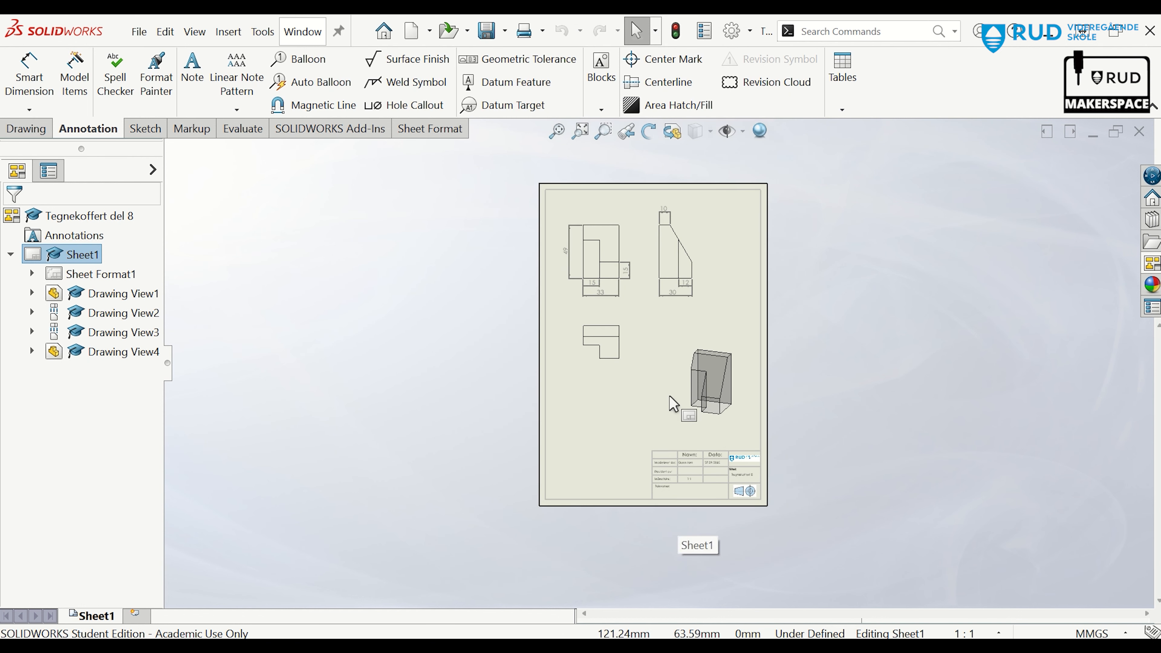
click(139, 32)
click(182, 180)
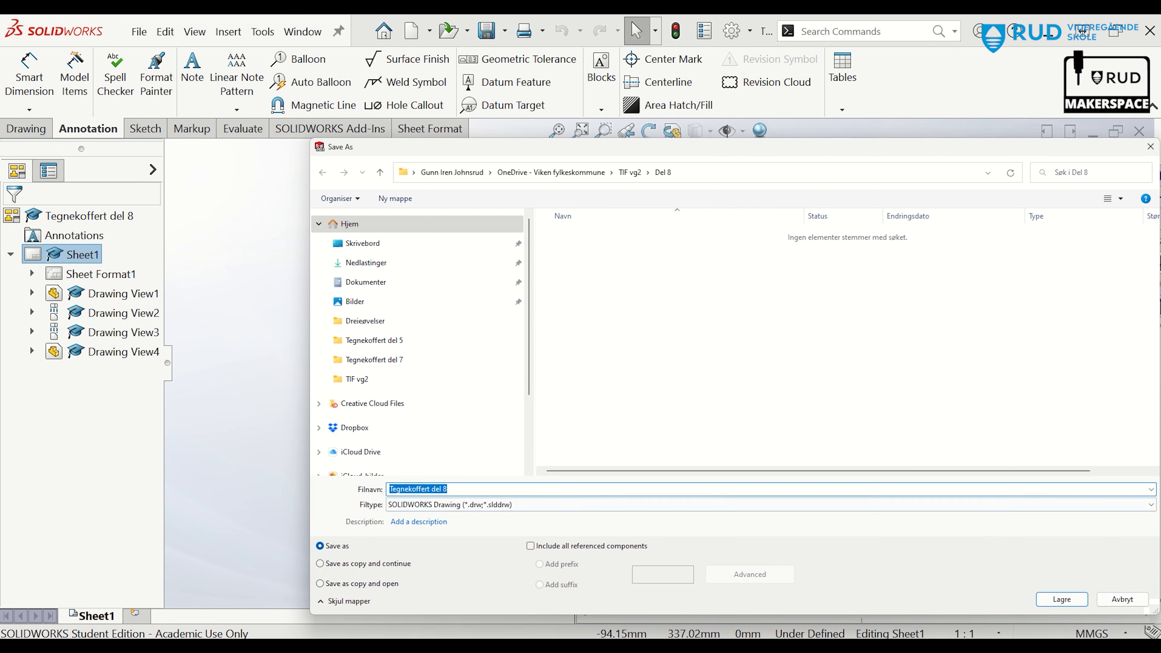
click(1062, 599)
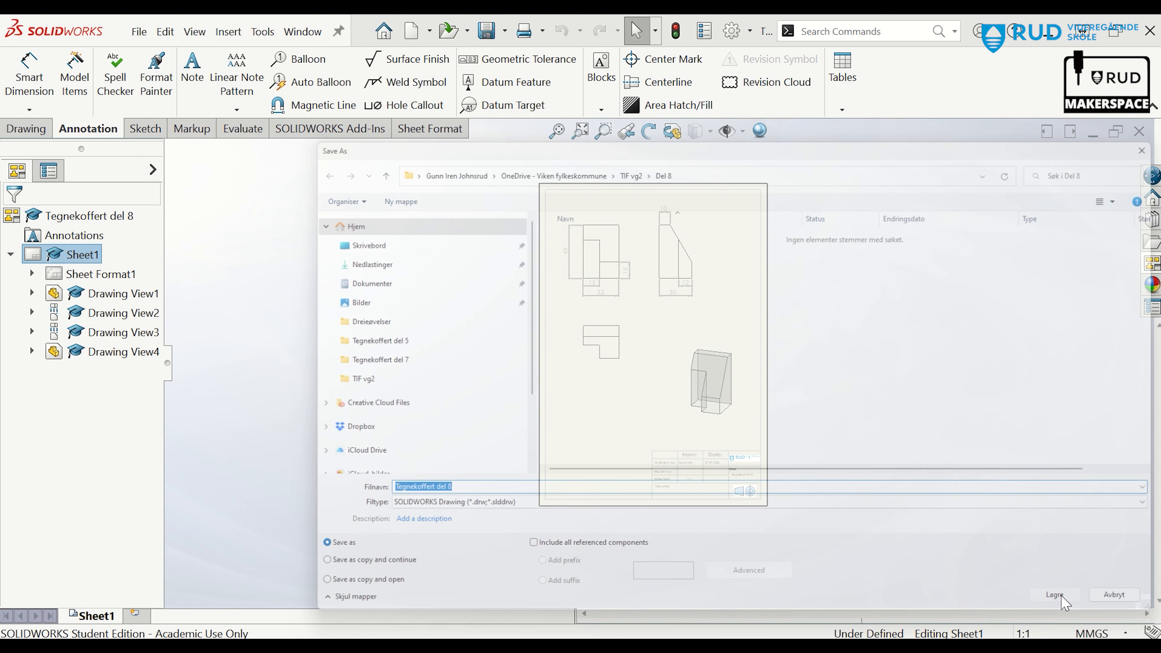
Save the drawing also as an Adobe PDF named Tegnekoffert del 8 in the Del 8 folder
click(150, 39)
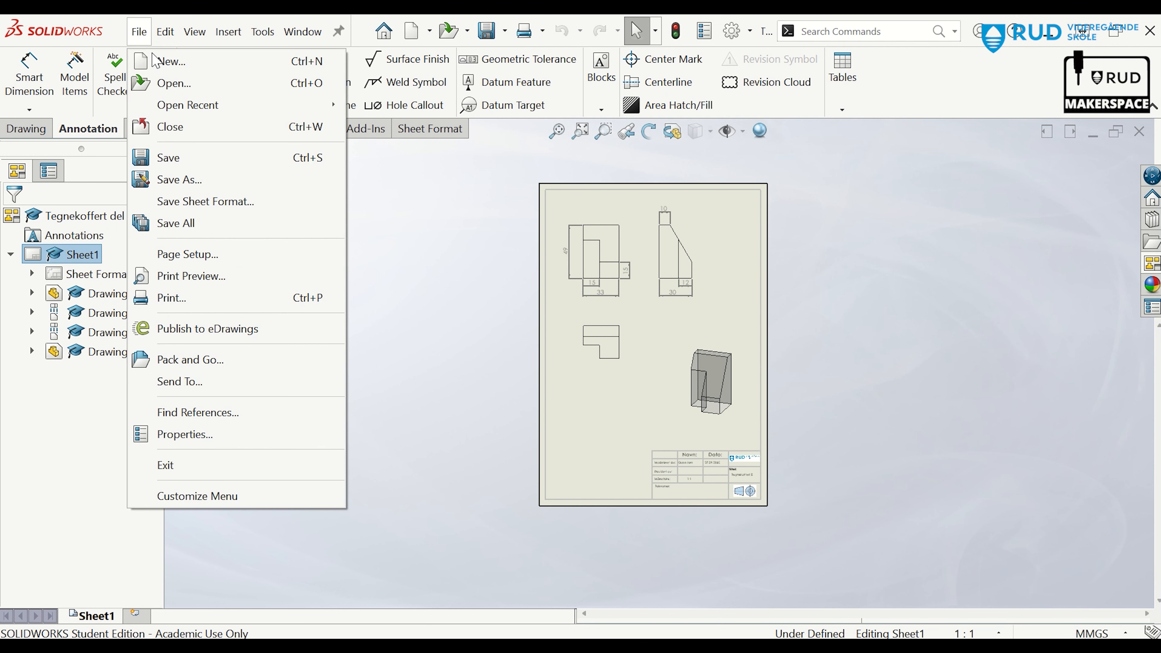
click(201, 181)
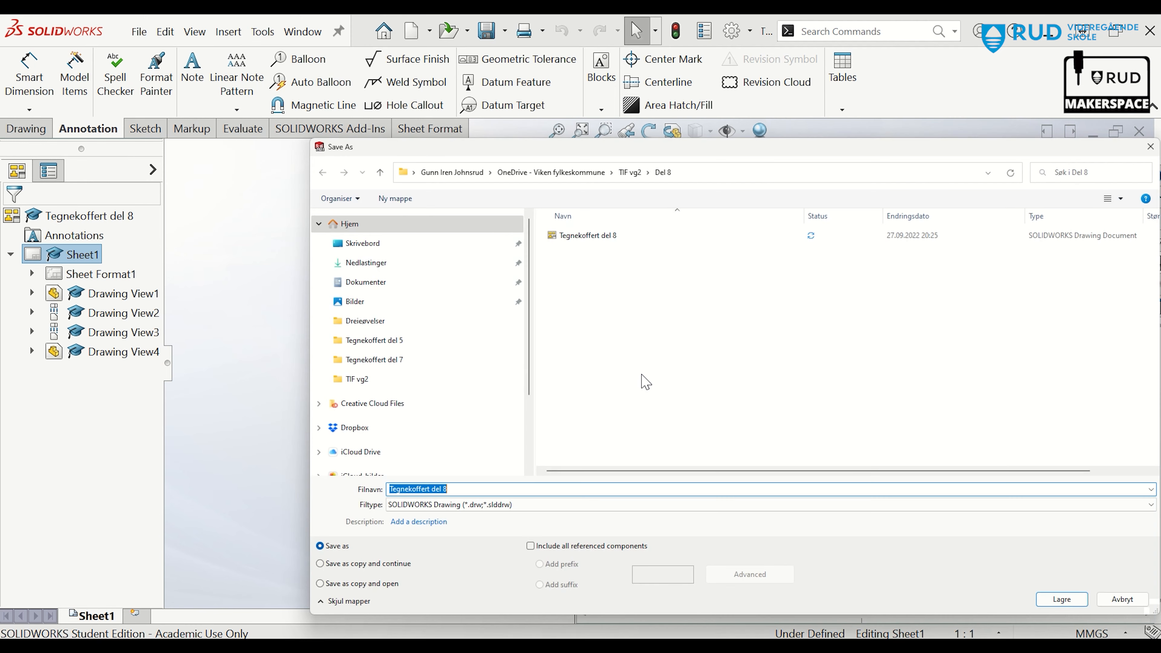
click(554, 505)
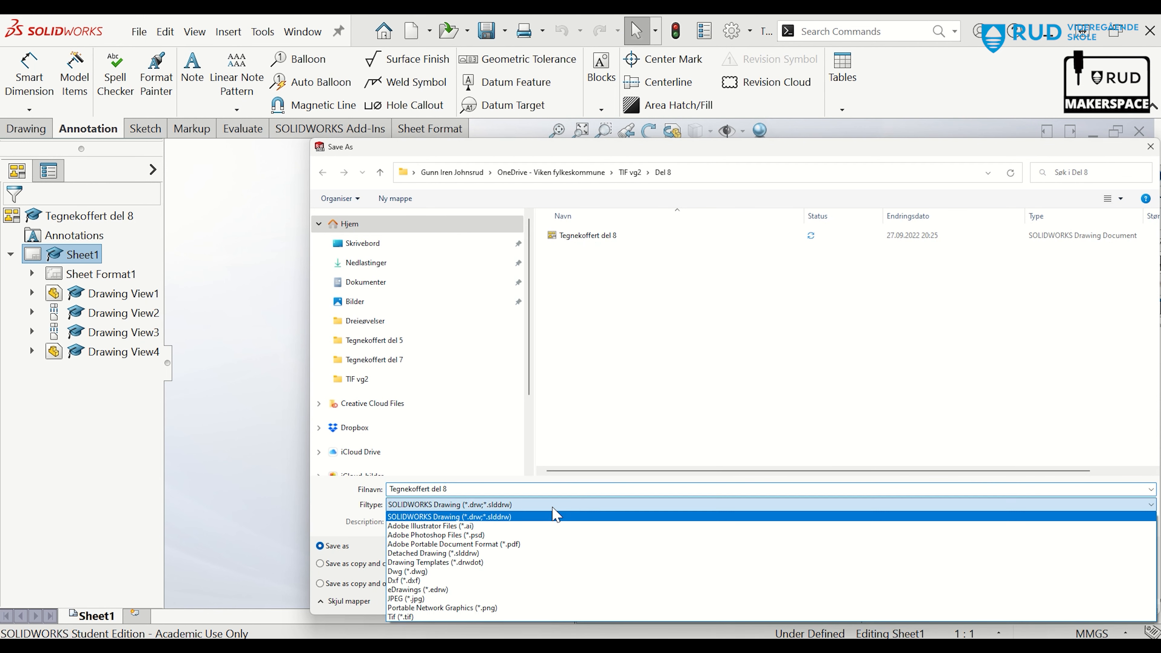
click(540, 535)
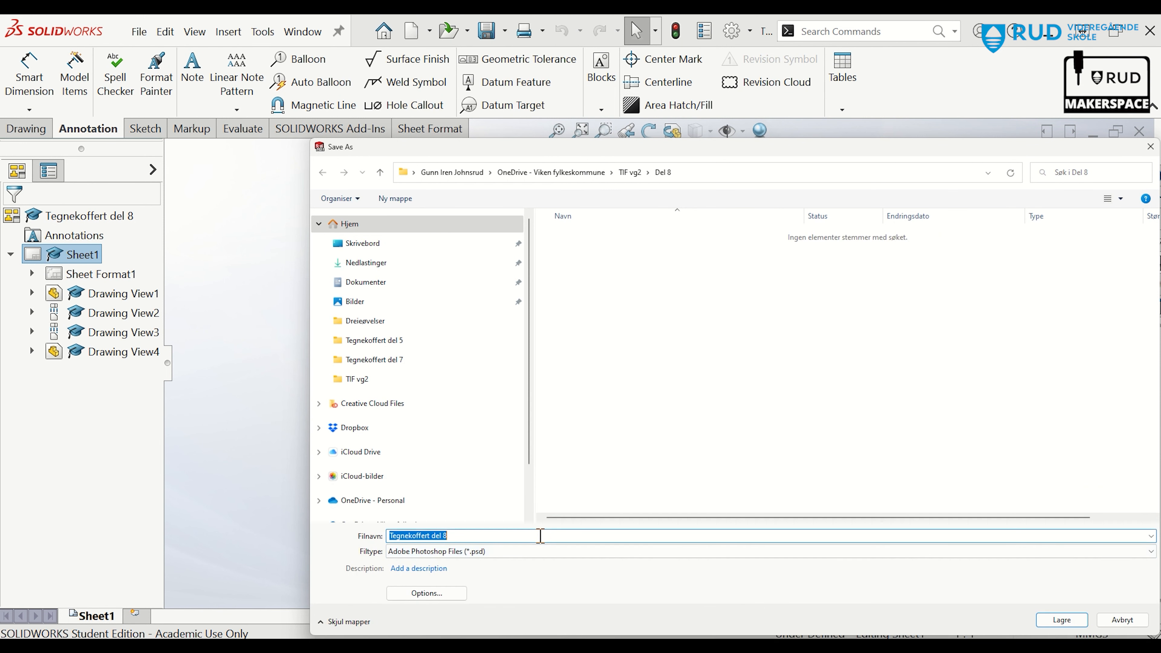
click(532, 550)
click(527, 591)
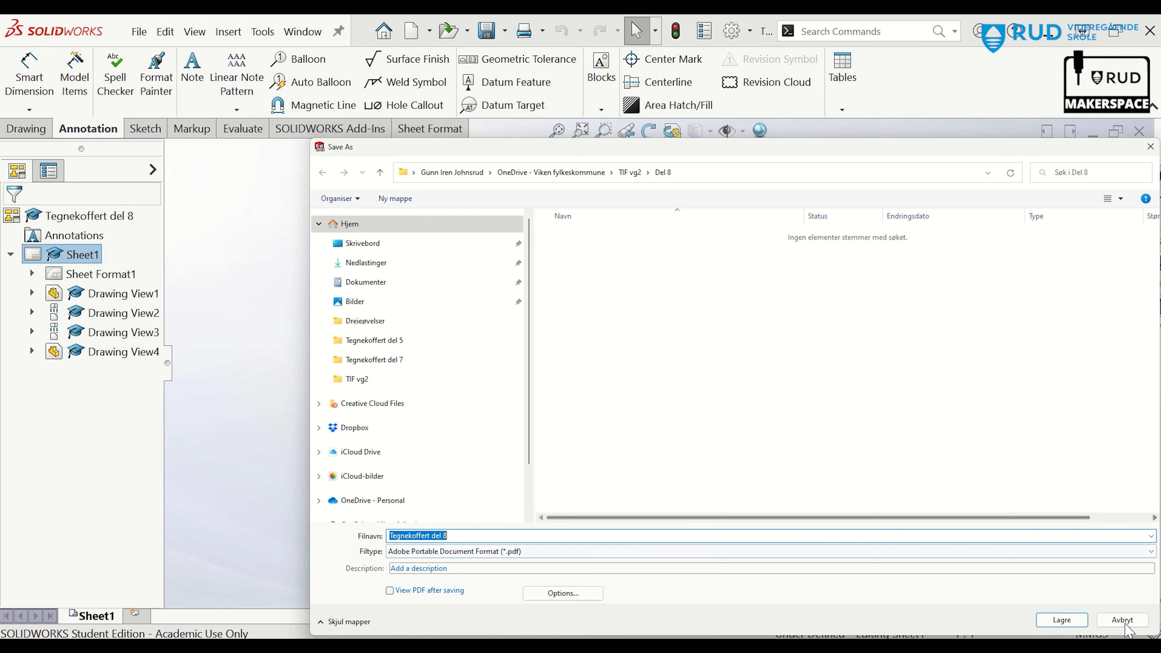
click(1064, 621)
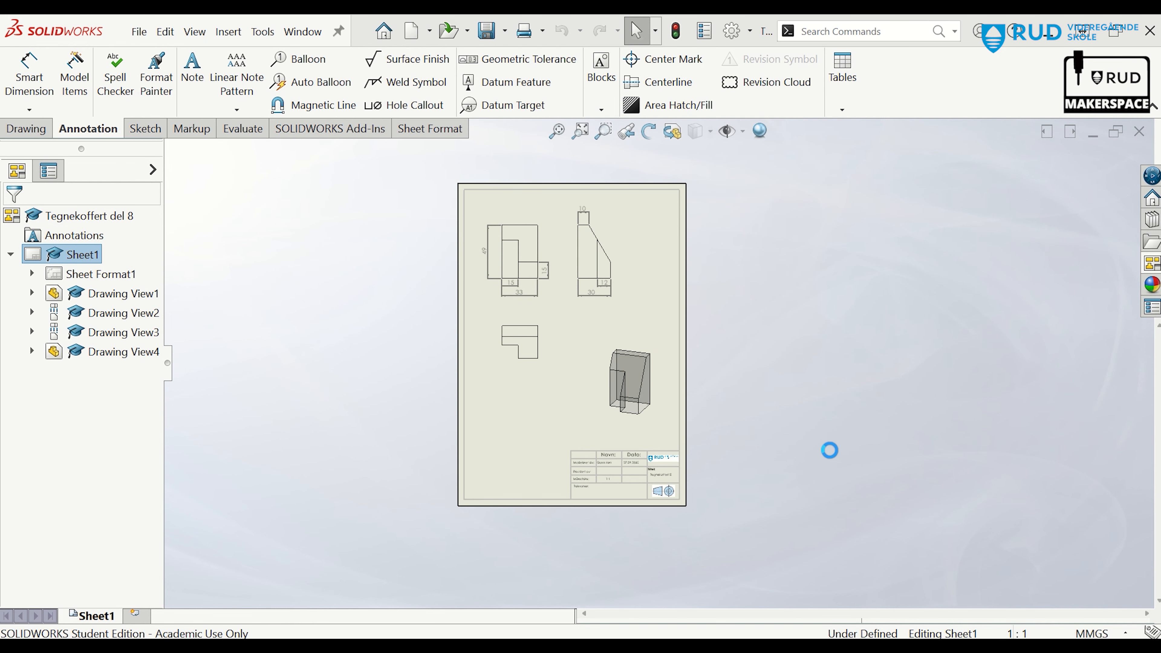